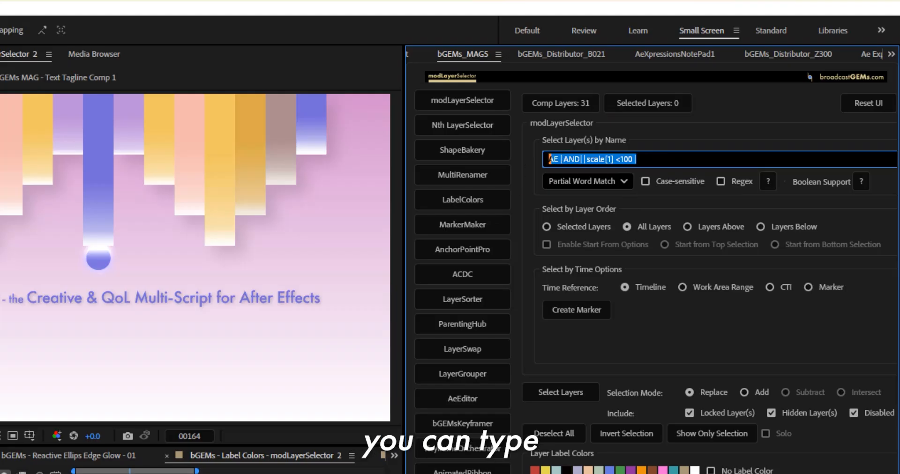
Step: Comment out the layer name query AE |AND||scale[1] <100| with two forward slashes and indent the comment
{"action": "left_click", "coordinate": [555, 160]}
{"action": "type", "text": "/"}
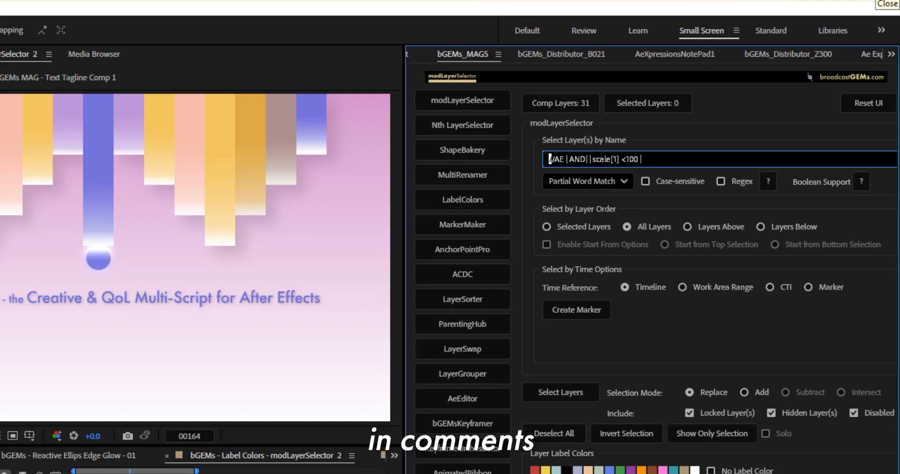
{"action": "key", "text": "ctrl+a"}
{"action": "key", "text": "BackSpace"}
{"action": "type", "text": "//AE |AND| |scale[1] <100"}
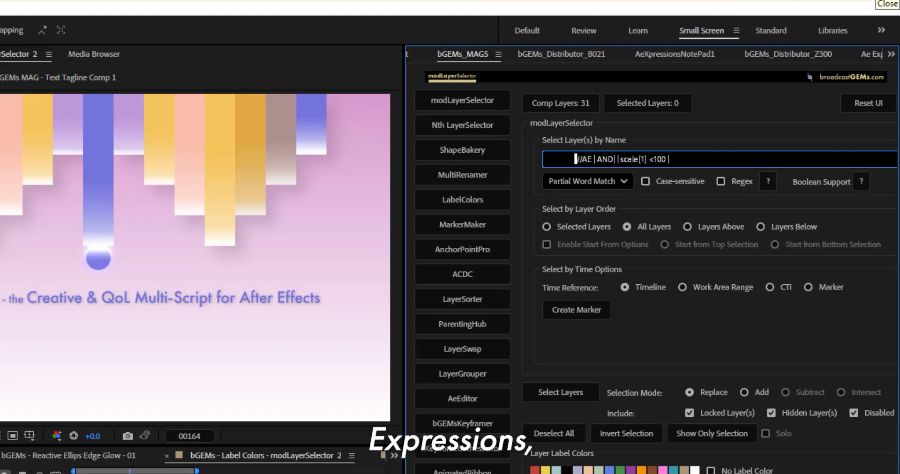
Step: Add a space after the comment slashes and enter AE as the active name query ahead of the comment
{"action": "left_click", "coordinate": [583, 159]}
{"action": "key", "text": "Left"}
{"action": "key", "text": "Left"}
{"action": "key", "text": "Left"}
{"action": "key", "text": "Left"}
{"action": "key", "text": "Left"}
{"action": "key", "text": "Left"}
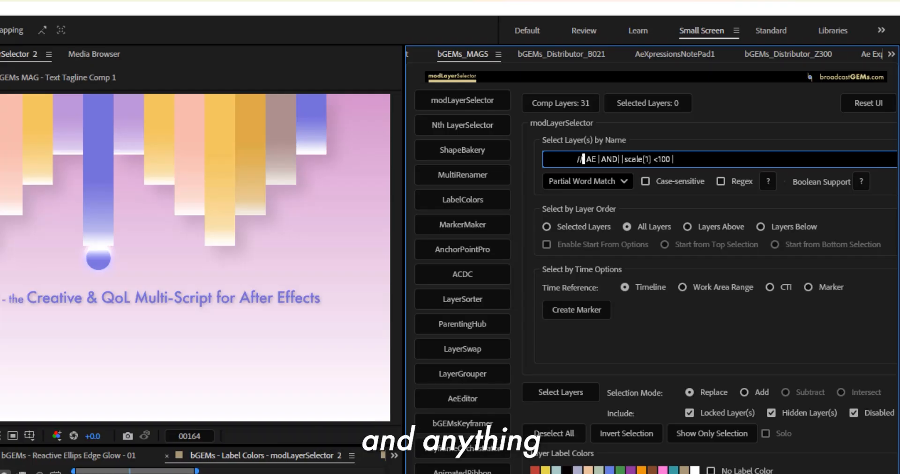
{"action": "key", "text": "Home"}
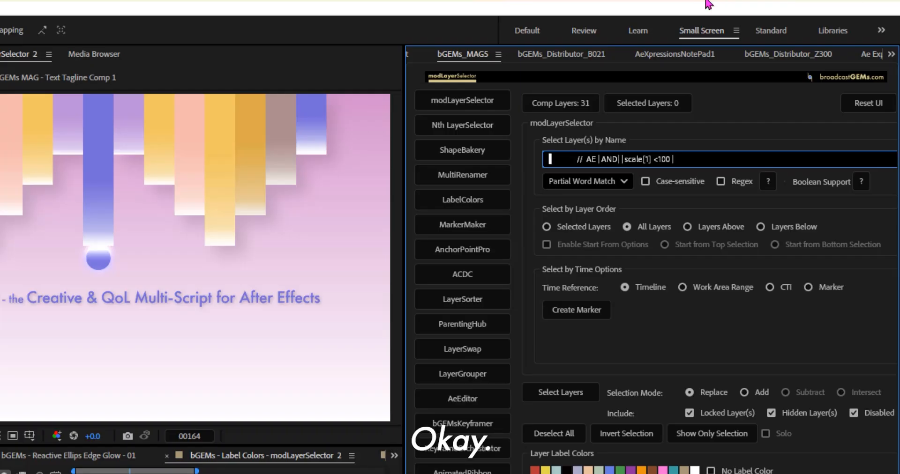
{"action": "type", "text": "AE"}
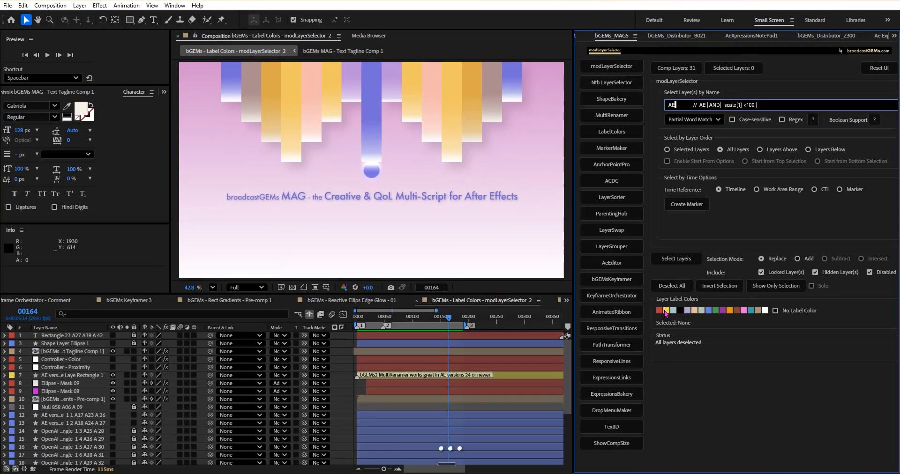
Step: Select the layers matching AE that have the yellow label, and clear the selection
{"action": "left_click", "coordinate": [667, 312]}
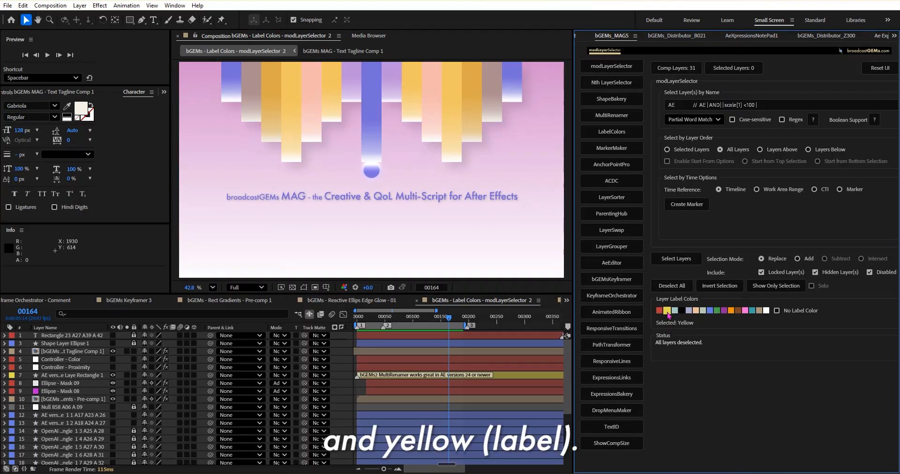
{"action": "left_click", "coordinate": [676, 258]}
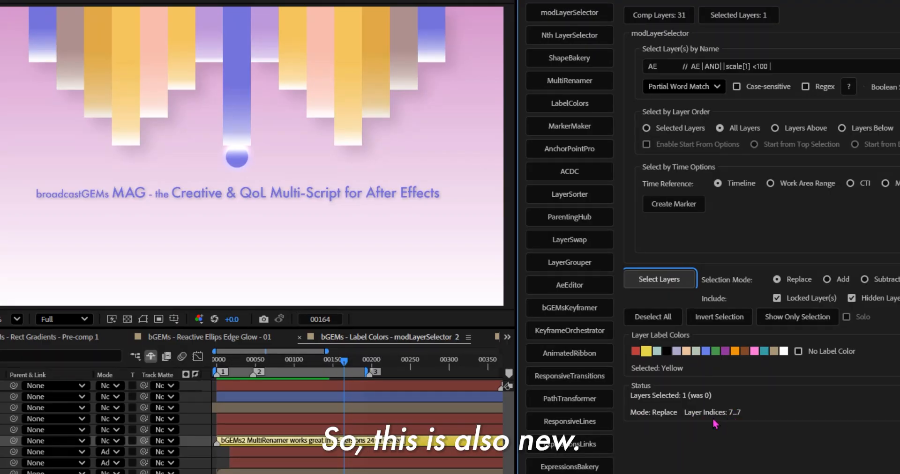
{"action": "left_click", "coordinate": [659, 321]}
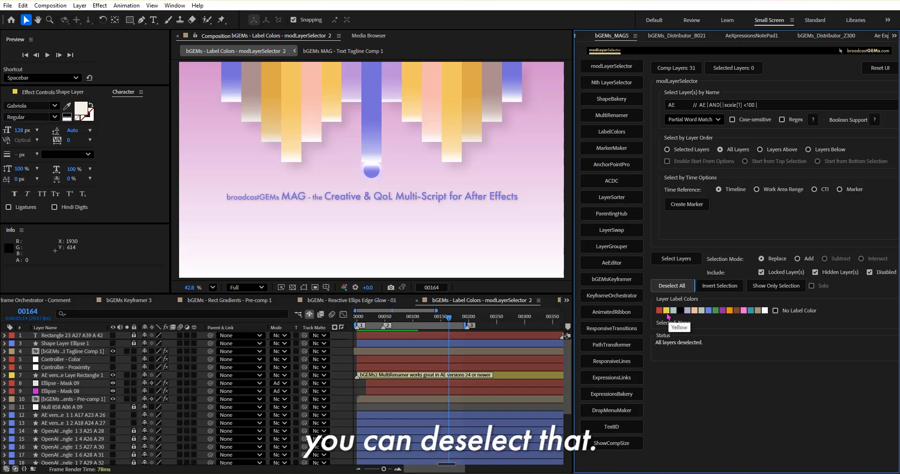
Step: Select the layers matching AE without a label color filter, and deselect them all
{"action": "left_click", "coordinate": [672, 260]}
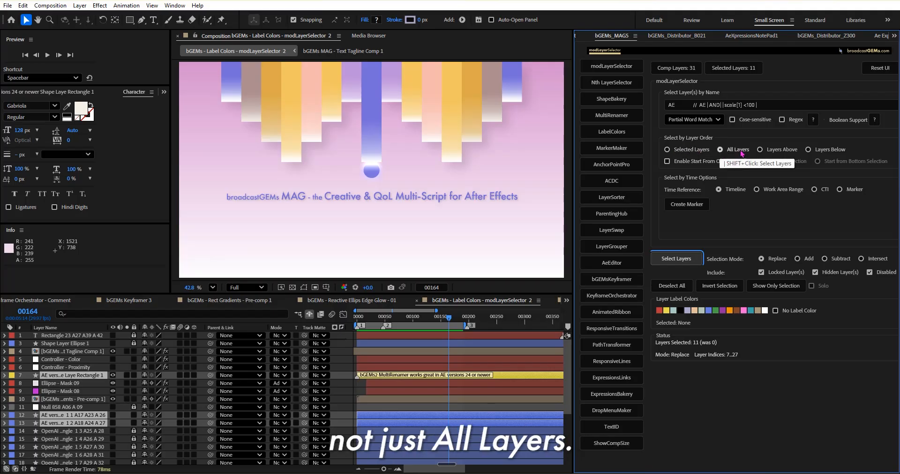
{"action": "left_click", "coordinate": [675, 285]}
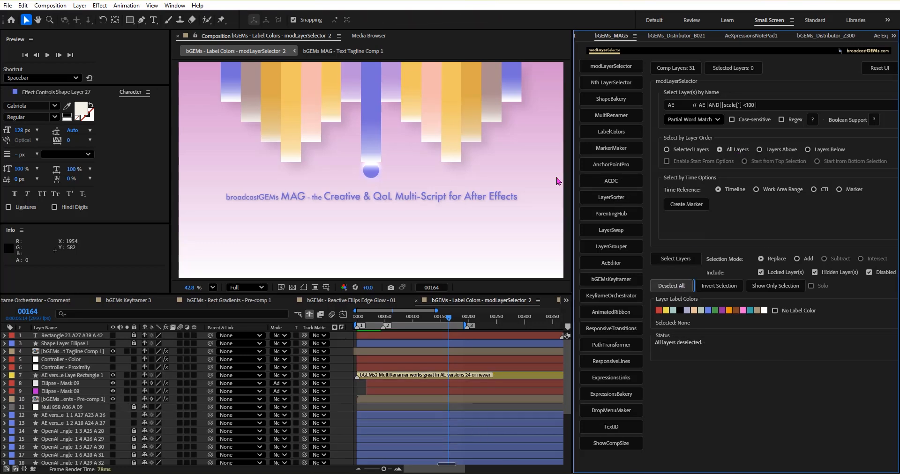
Step: Widen the script panel and review the search modes, options and special commands in the layer name filter help
{"action": "left_click_drag", "start_coordinate": [573, 180], "coordinate": [556, 180]}
{"action": "left_click", "coordinate": [872, 106]}
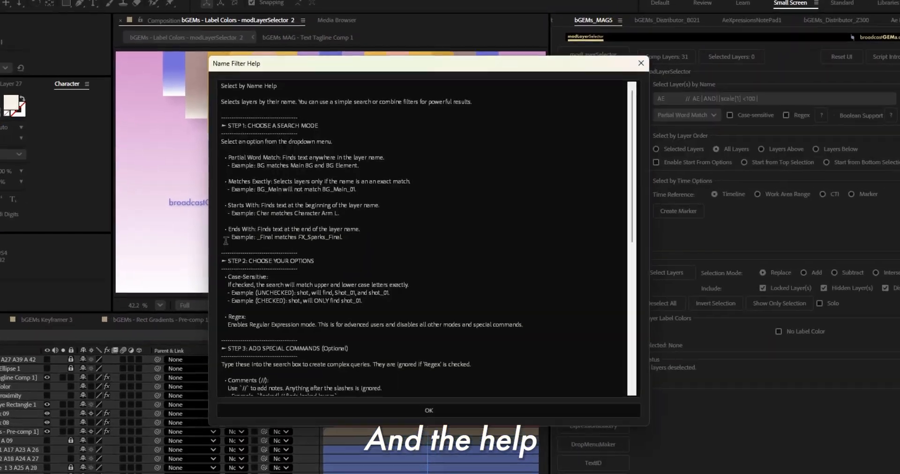
{"action": "scroll", "coordinate": [353, 259], "scroll_direction": "down", "scroll_amount": 5}
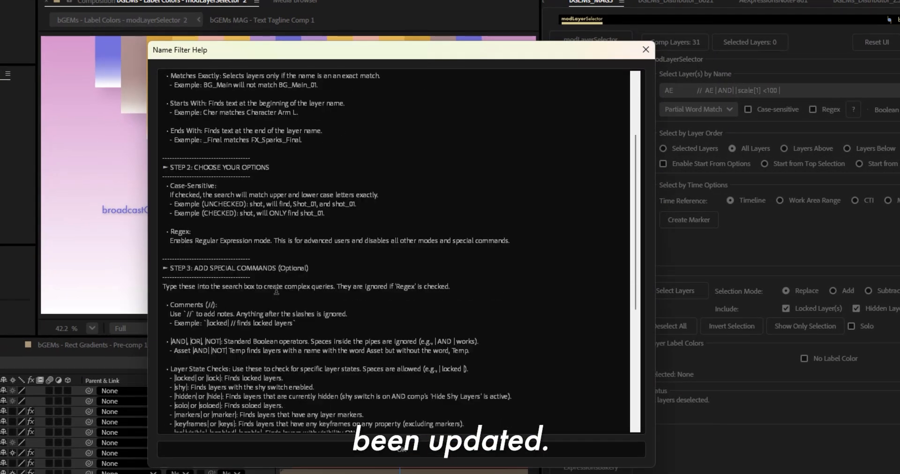
{"action": "scroll", "coordinate": [277, 290], "scroll_direction": "down", "scroll_amount": 6}
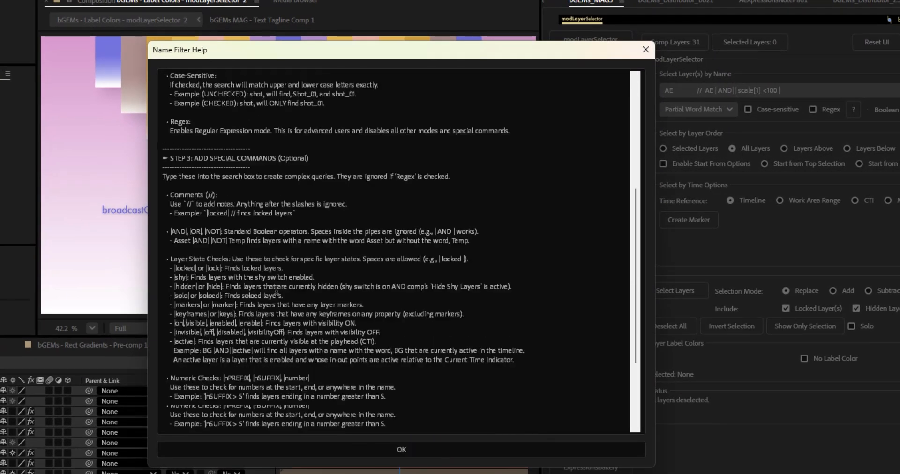
{"action": "scroll", "coordinate": [219, 199], "scroll_direction": "up", "scroll_amount": 7}
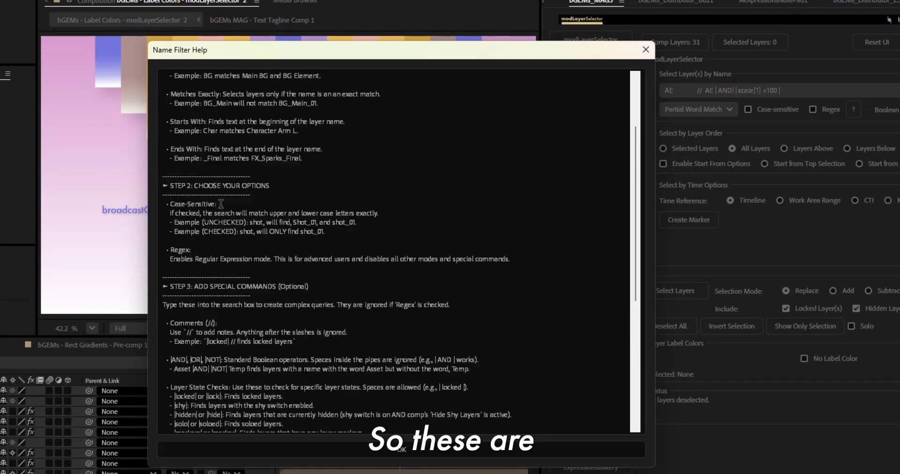
{"action": "scroll", "coordinate": [221, 216], "scroll_direction": "down", "scroll_amount": 5}
{"action": "scroll", "coordinate": [221, 224], "scroll_direction": "down", "scroll_amount": 5}
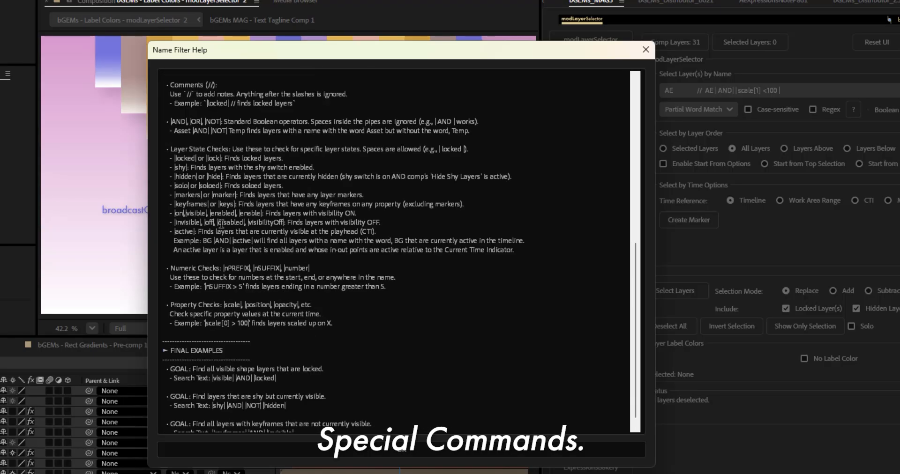
Step: Examine the Property Checks entry and its scale example in the name filter help, and close the help
{"action": "left_click_drag", "start_coordinate": [268, 263], "coordinate": [397, 276]}
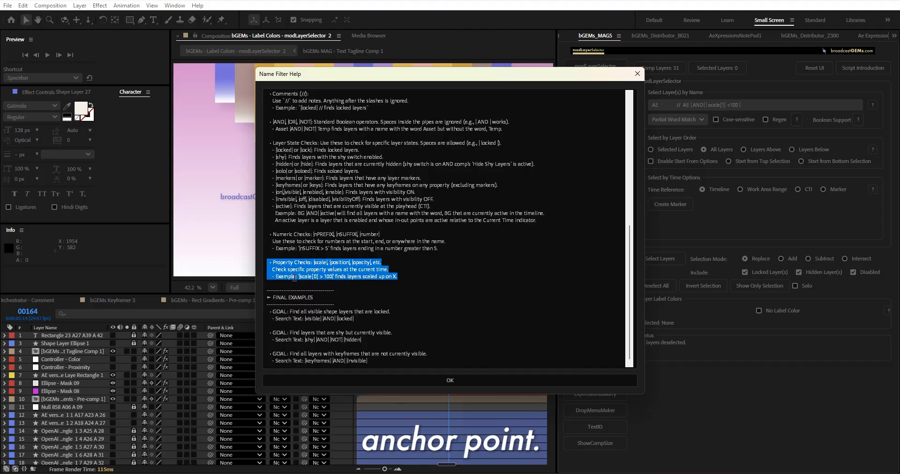
{"action": "mouse_move", "coordinate": [300, 276]}
{"action": "left_mouse_down"}
{"action": "mouse_move", "coordinate": [398, 276]}
{"action": "mouse_move", "coordinate": [333, 277]}
{"action": "left_mouse_up"}
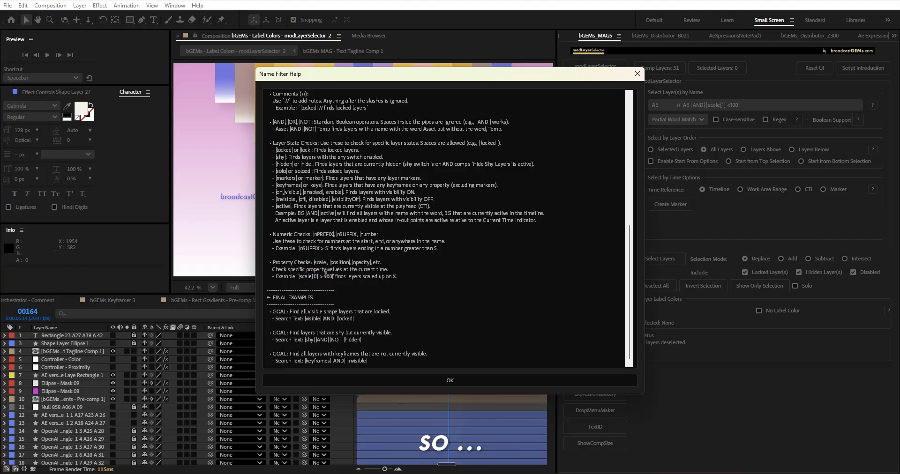
{"action": "left_click", "coordinate": [302, 280]}
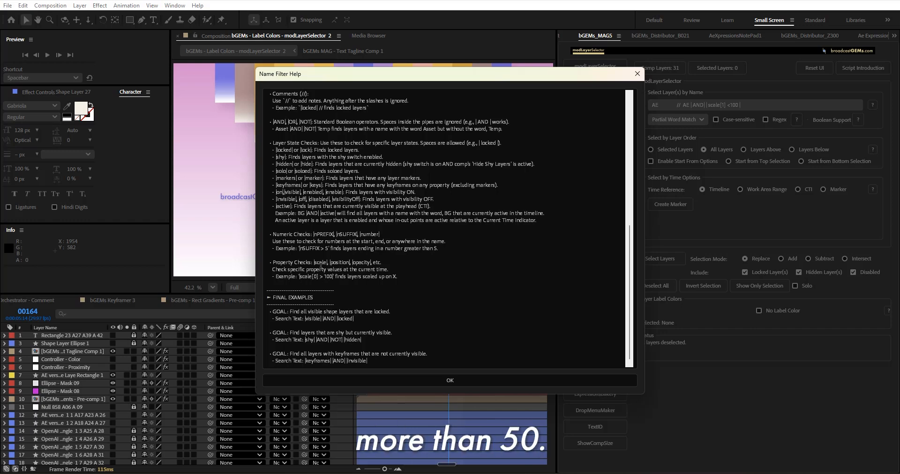
{"action": "left_click", "coordinate": [450, 380]}
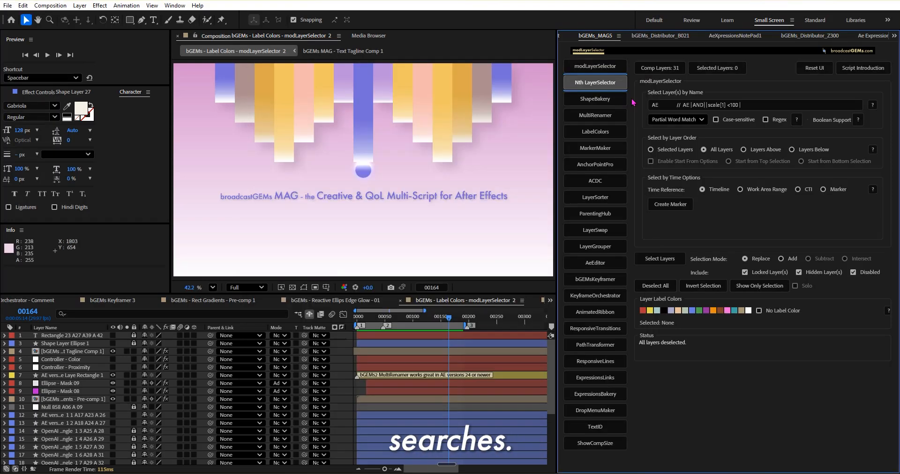
Step: In Nth LayerSelector, enter the name query AE |AND||scale[1] <100| and select the matching layers
{"action": "left_click", "coordinate": [691, 108]}
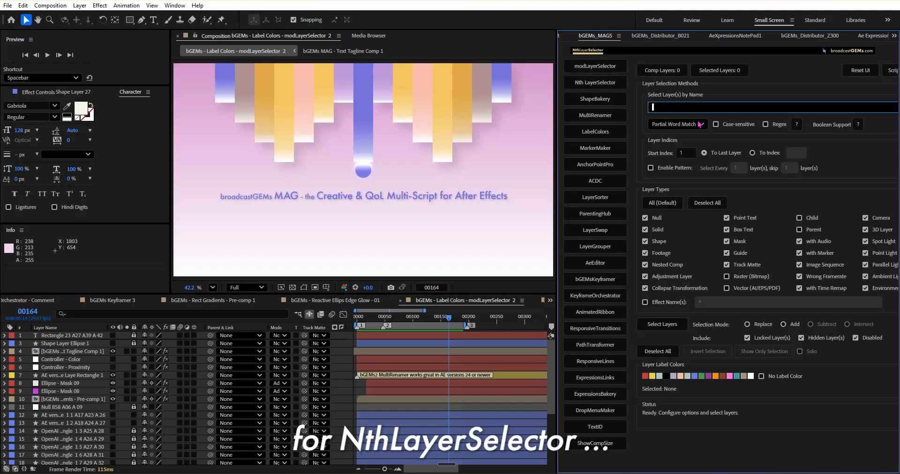
{"action": "type", "text": "AE |AND| |scale[1] <100 |"}
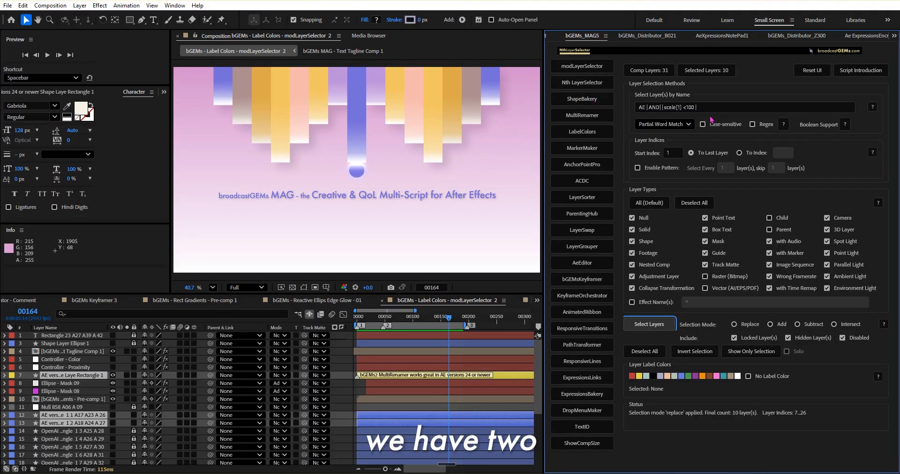
Step: In modLayerSelector, go through the Work Area Range and Marker time references and set the time reference to CTI
{"action": "left_click", "coordinate": [584, 70]}
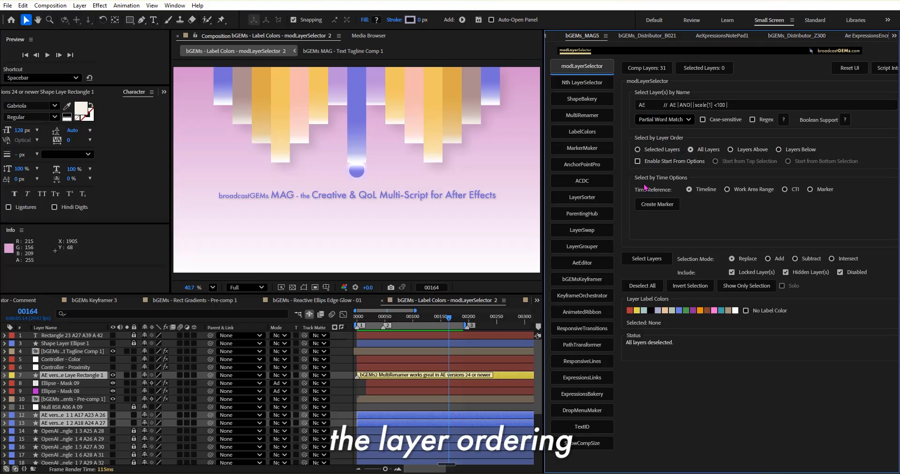
{"action": "left_click", "coordinate": [752, 190]}
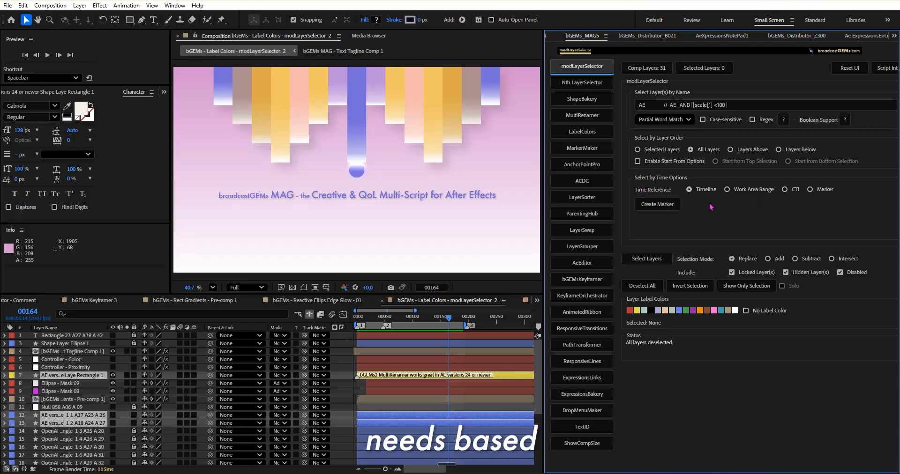
{"action": "left_click", "coordinate": [793, 192]}
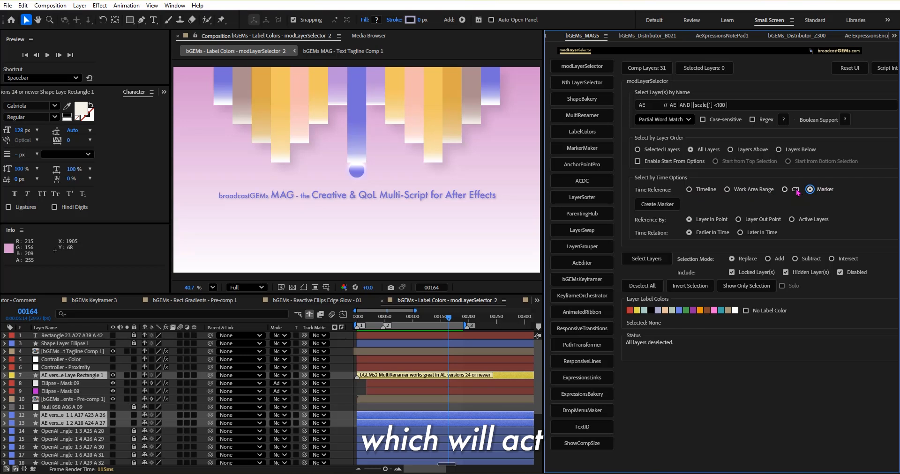
{"action": "left_click", "coordinate": [796, 190]}
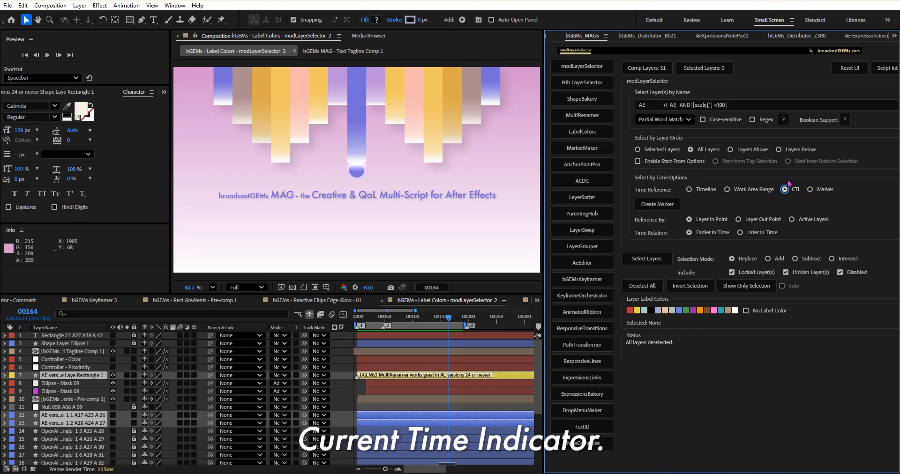
Step: Return to Nth LayerSelector and fill its layer index range from the selection as 7 to 7
{"action": "left_click", "coordinate": [590, 88]}
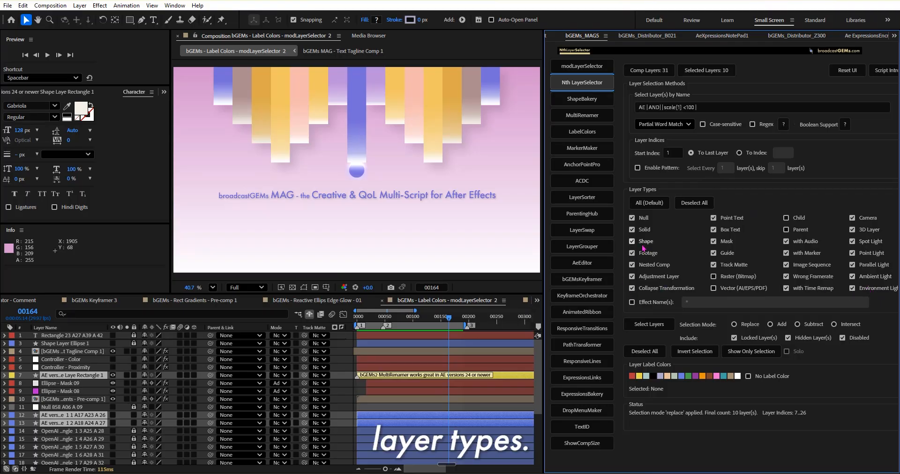
{"action": "left_click", "coordinate": [676, 151]}
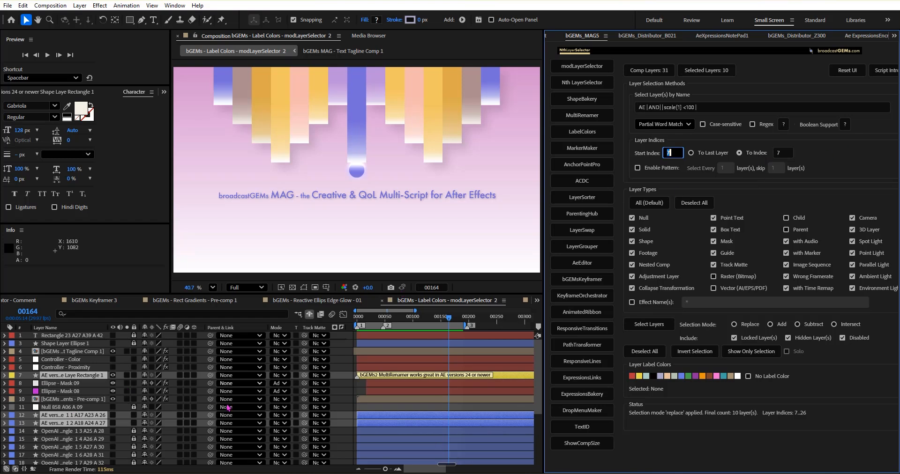
Step: Replace the timeline selection with layers 4 to 9 and load them as the index range 4 to 9
{"action": "left_click", "coordinate": [345, 375]}
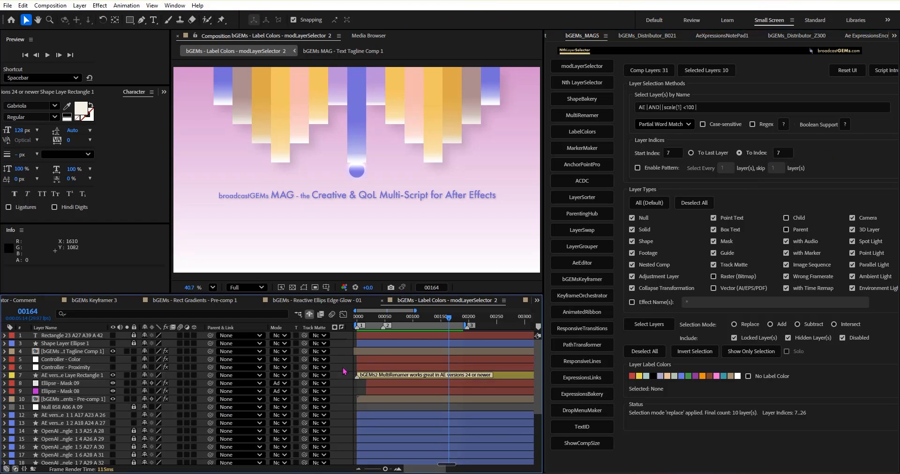
{"action": "left_click_drag", "start_coordinate": [345, 348], "coordinate": [325, 395]}
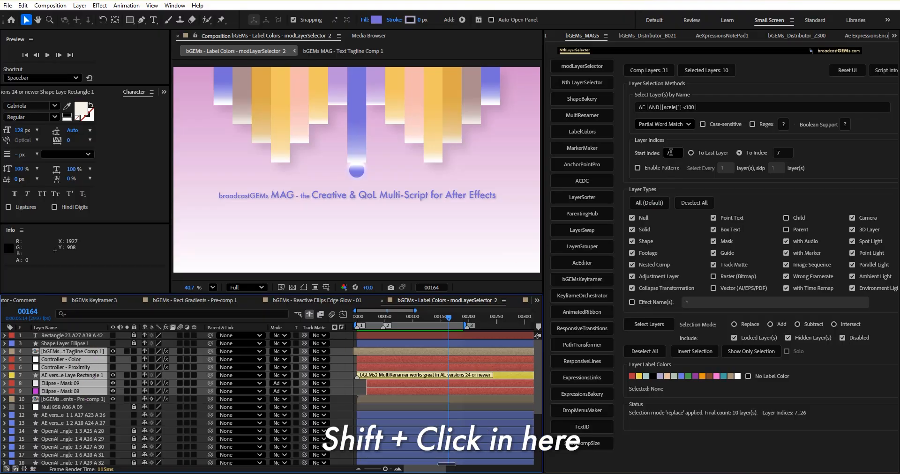
{"action": "left_click", "coordinate": [671, 153], "text": "shift"}
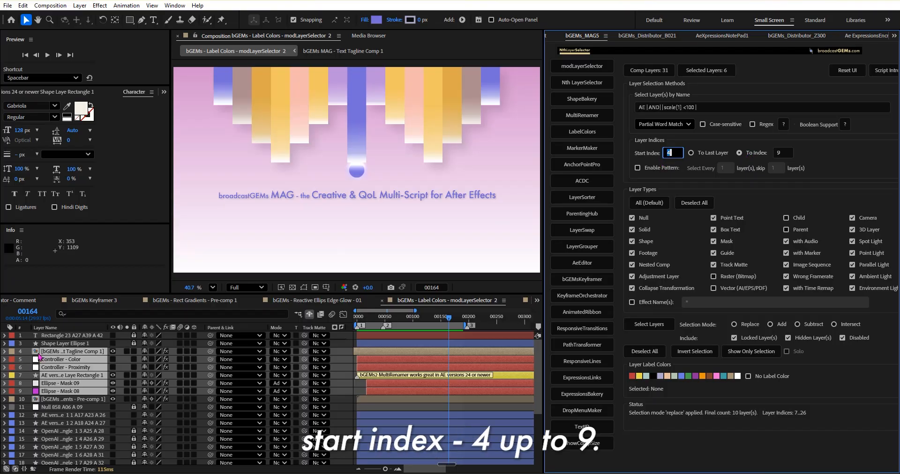
Step: Select timeline layers 4 to 7 plus 12 and 13, and load the first contiguous range, 4 to 7, into the layer indices
{"action": "left_click", "coordinate": [350, 381]}
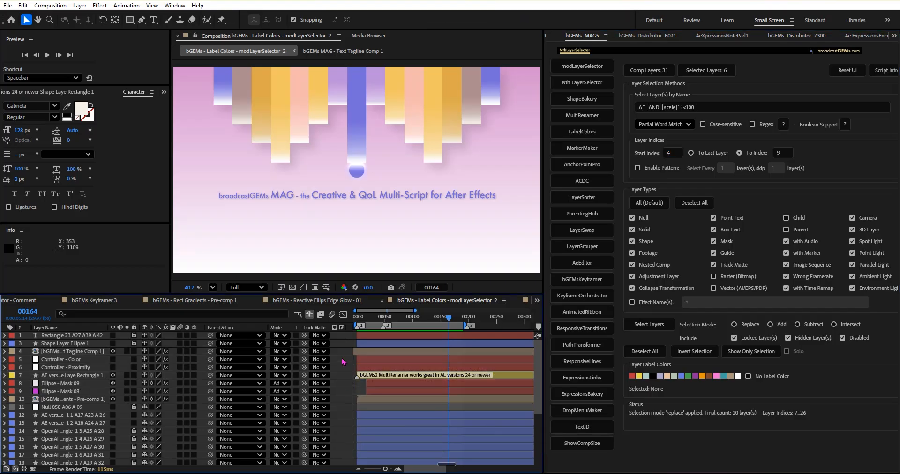
{"action": "left_click_drag", "start_coordinate": [343, 341], "coordinate": [336, 380]}
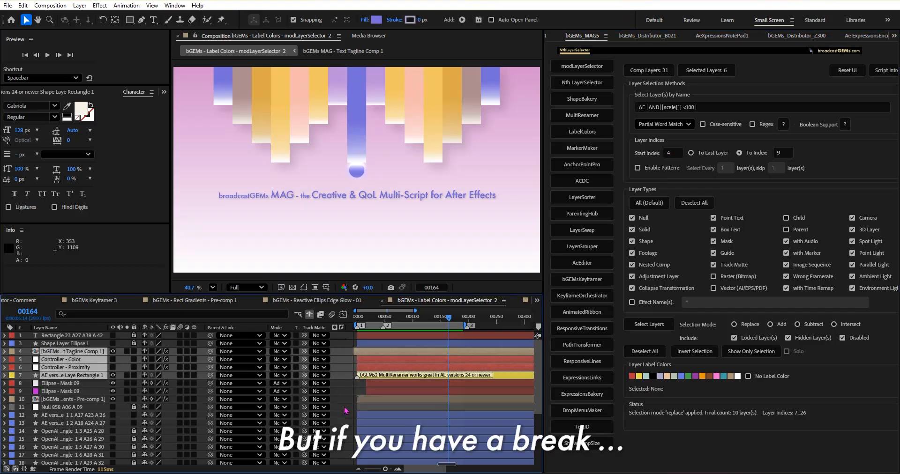
{"action": "left_click_drag", "start_coordinate": [342, 419], "coordinate": [341, 426]}
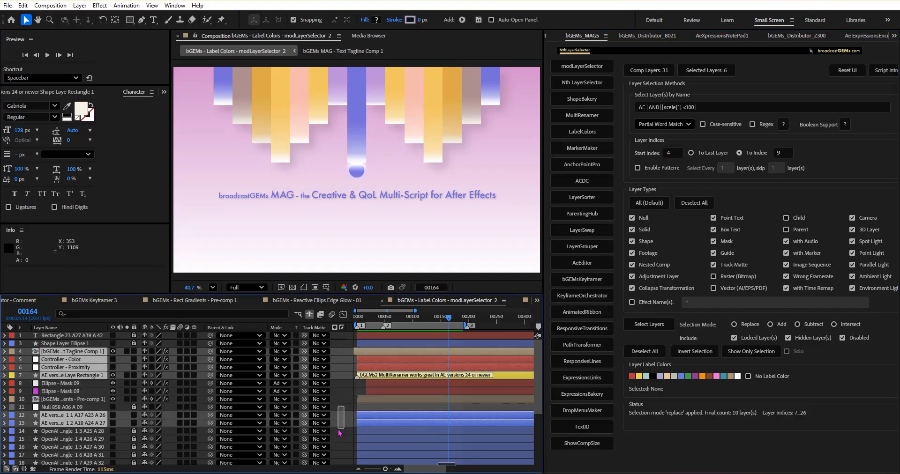
{"action": "left_click", "coordinate": [678, 153]}
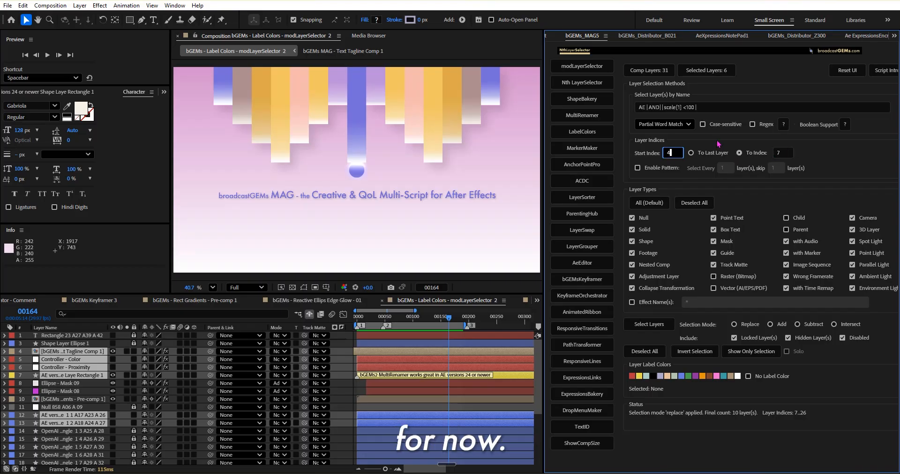
Step: Reset the layer indices to run from 1 to the last layer and restrict the layer types to Solid only
{"action": "left_click", "coordinate": [677, 151], "text": "alt"}
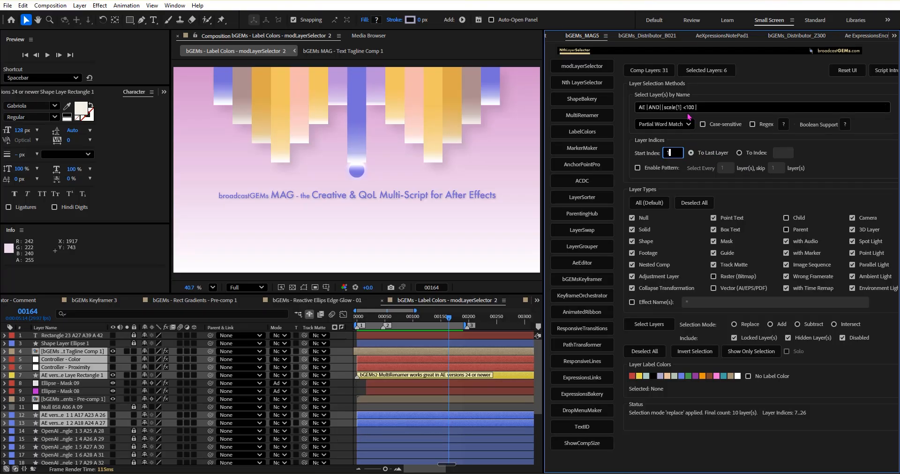
{"action": "left_click", "coordinate": [645, 230], "text": "alt+shift"}
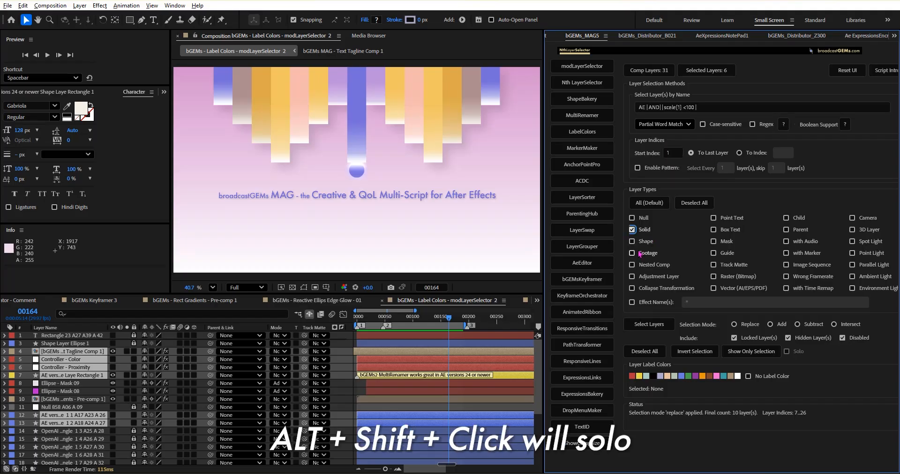
Step: Solo the Shape, Box Text and Mask layer types in turn, ending with only Mask enabled
{"action": "left_click", "coordinate": [646, 242], "text": "alt+shift"}
{"action": "left_click", "coordinate": [724, 230], "text": "alt+shift"}
{"action": "left_click", "coordinate": [728, 242], "text": "alt+shift"}
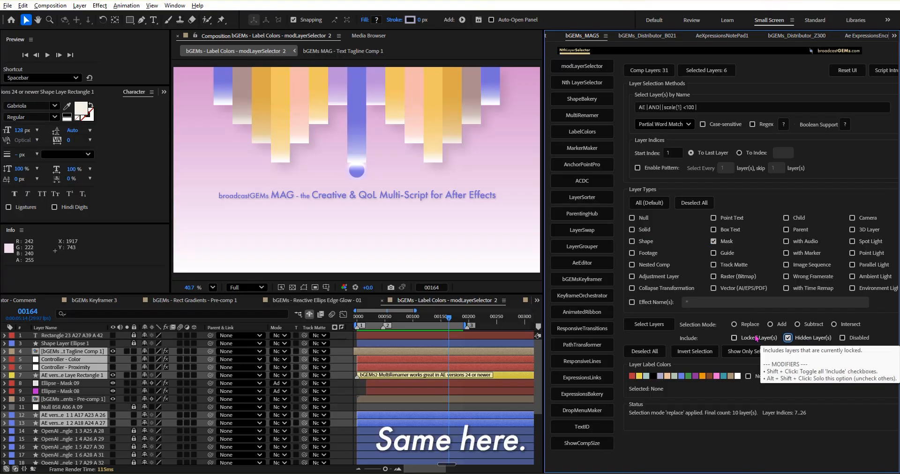
Step: Solo the Disabled and Locked Layer(s) include options in turn, and toggle all the include options together
{"action": "left_click", "coordinate": [867, 340]}
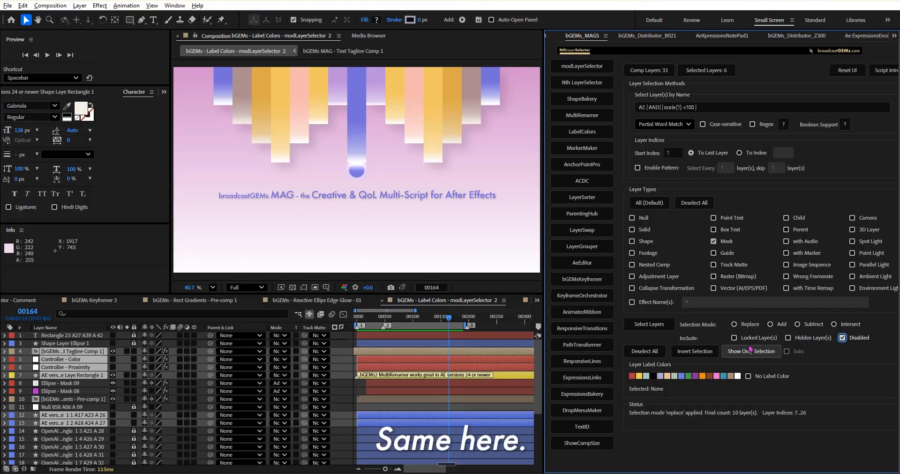
{"action": "left_click", "coordinate": [751, 340]}
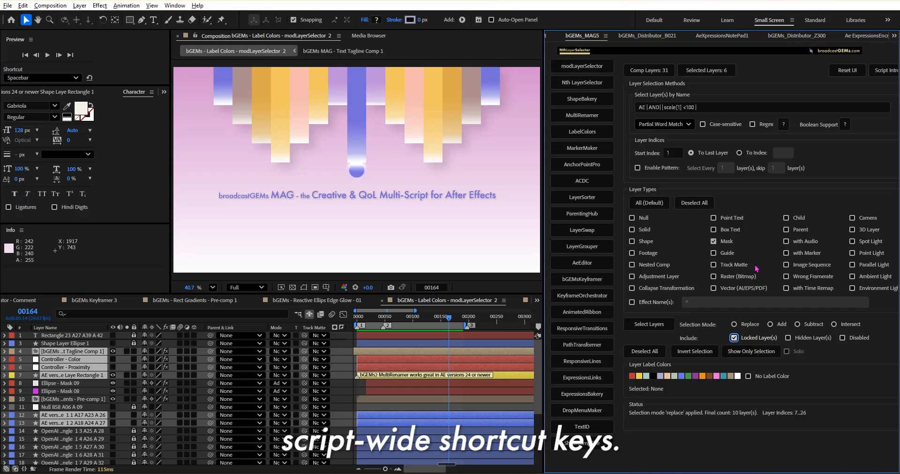
{"action": "left_click", "coordinate": [750, 341], "text": "shift"}
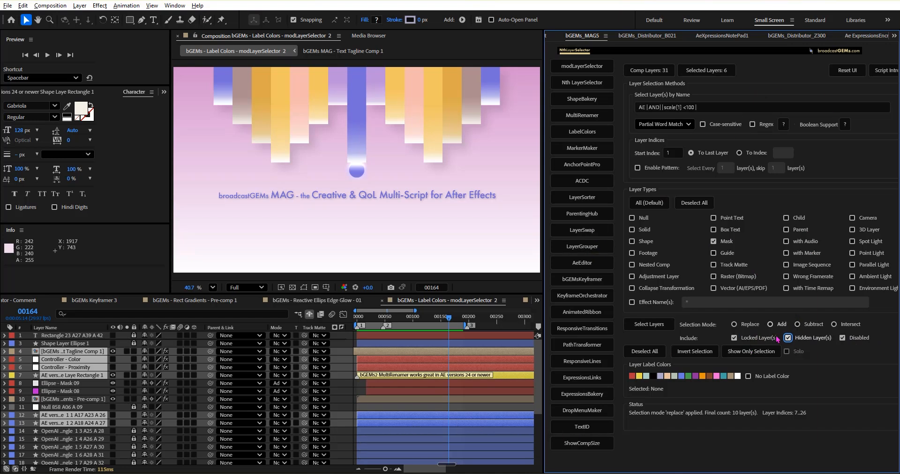
{"action": "left_click", "coordinate": [751, 341], "text": "shift"}
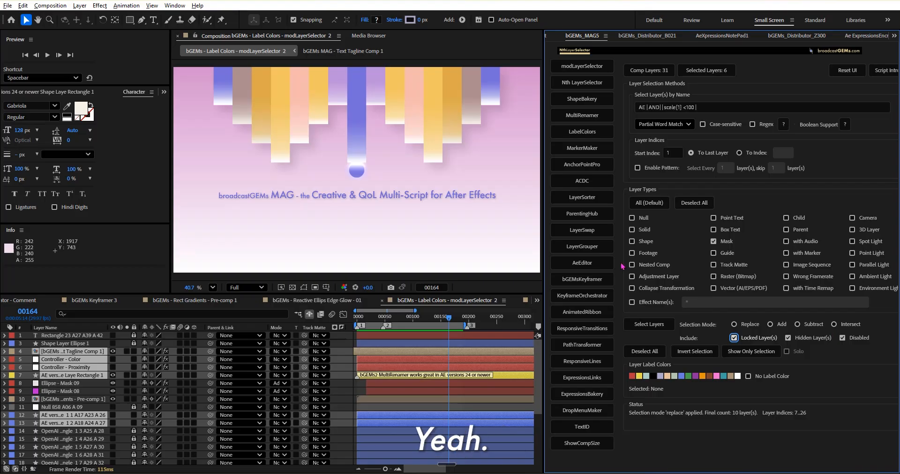
Step: Enable all layer types at once and exclude Nested Comp, Footage and Shape
{"action": "left_click", "coordinate": [646, 254], "text": "shift"}
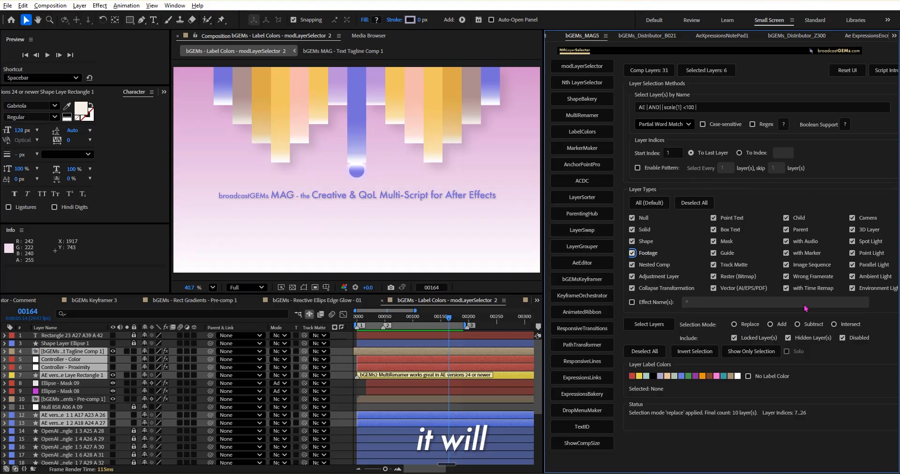
{"action": "left_click", "coordinate": [651, 265]}
{"action": "left_click", "coordinate": [657, 254]}
{"action": "left_click", "coordinate": [650, 242]}
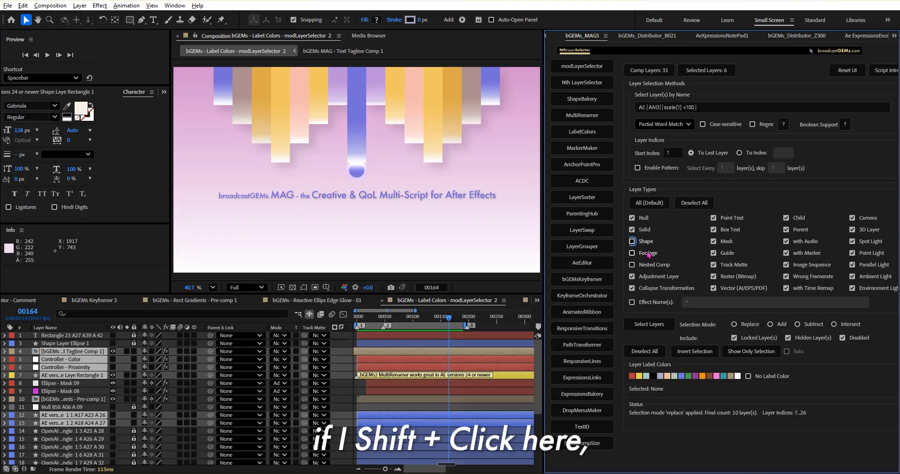
Step: Re-enable all layer types at once and exclude Footage, Nested Comp and Adjustment Layer
{"action": "left_click", "coordinate": [647, 257], "text": "shift"}
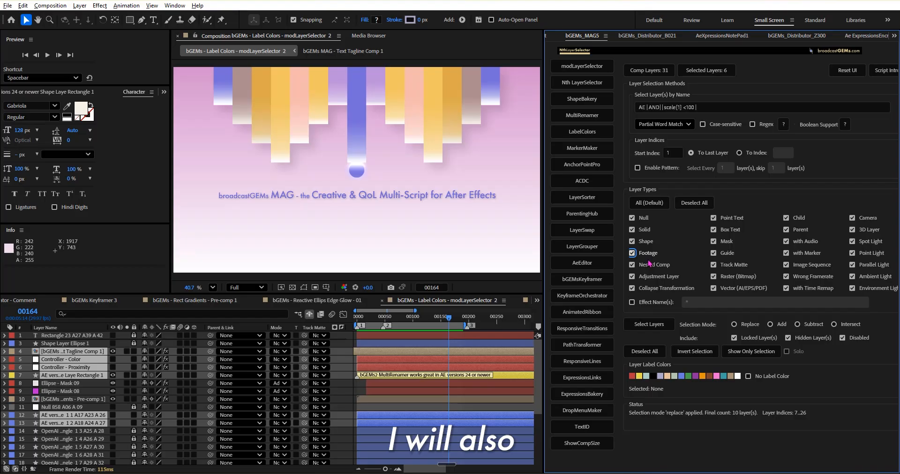
{"action": "left_click", "coordinate": [650, 254]}
{"action": "left_click", "coordinate": [649, 266]}
{"action": "left_click", "coordinate": [656, 278]}
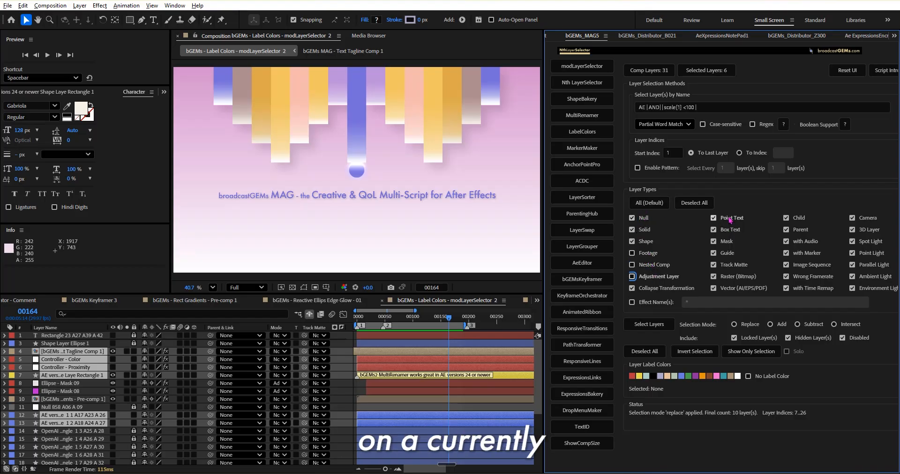
Step: Clear all layer types, try both the default set and the full set, and restore the All (Default) layer types
{"action": "left_click", "coordinate": [725, 243], "text": "ctrl"}
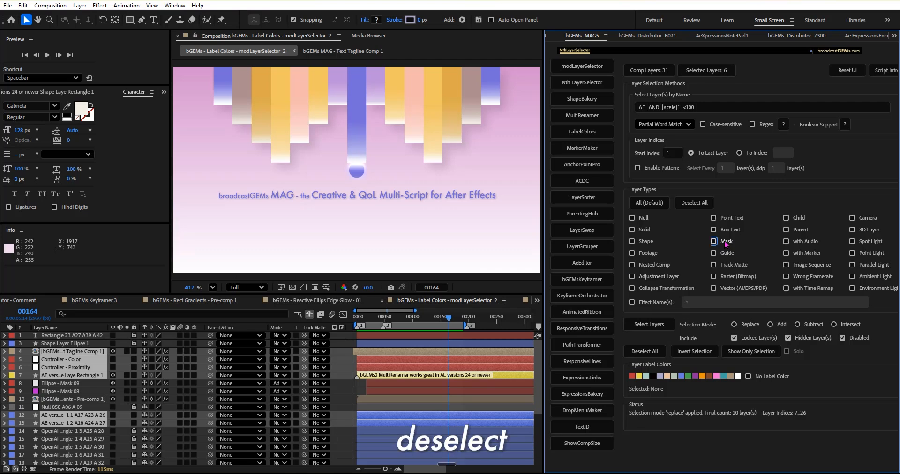
{"action": "left_click", "coordinate": [644, 206]}
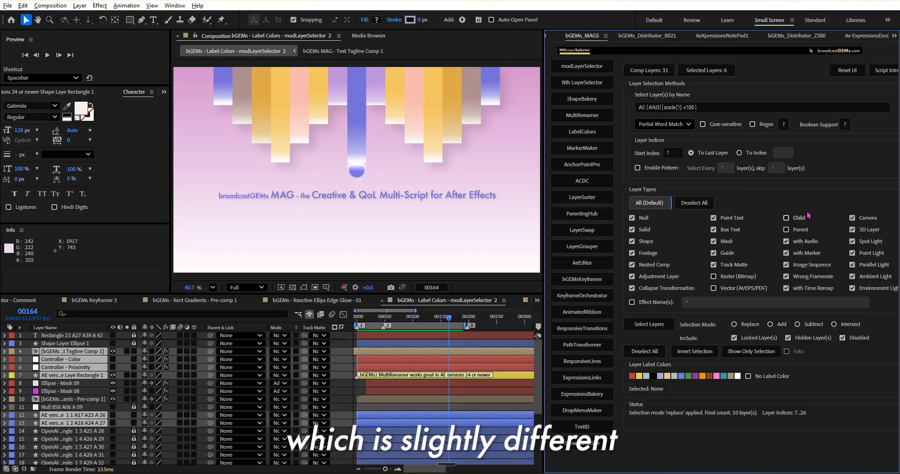
{"action": "left_click", "coordinate": [732, 280], "text": "alt"}
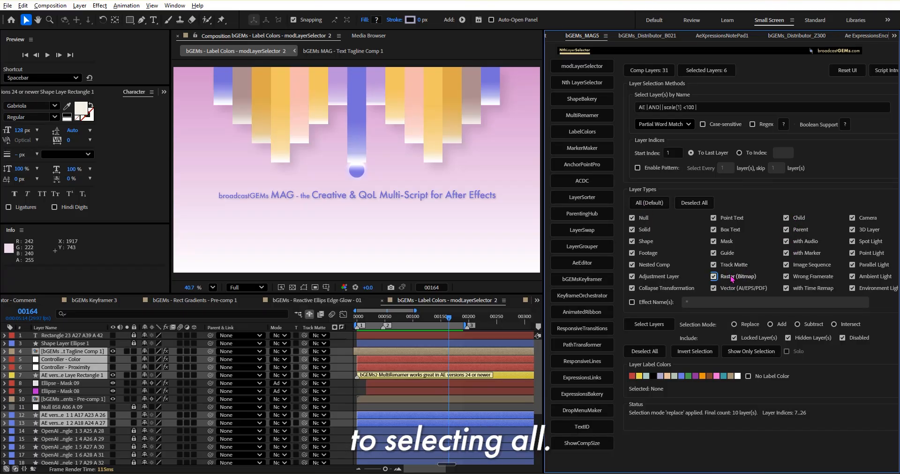
{"action": "left_click", "coordinate": [648, 203]}
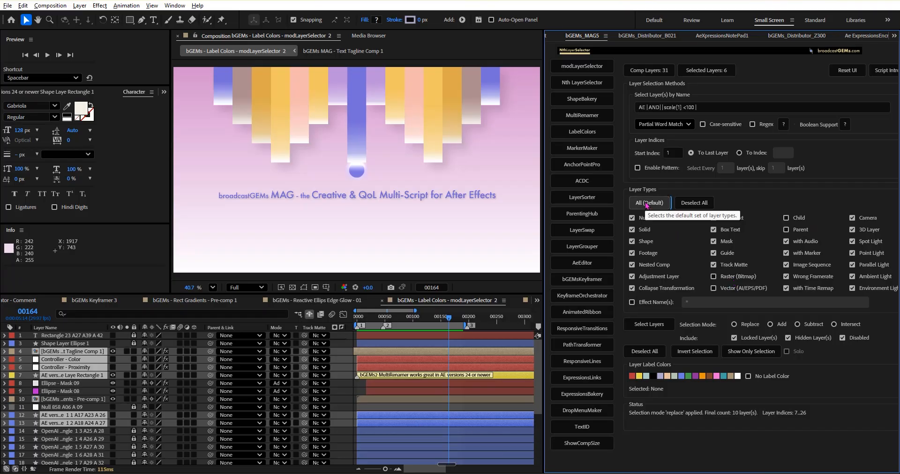
Step: Open ShapeBakery and expand the OpenAI text layer's Animator 1 range selector to examine its Advanced settings, including Based On
{"action": "left_click", "coordinate": [585, 104]}
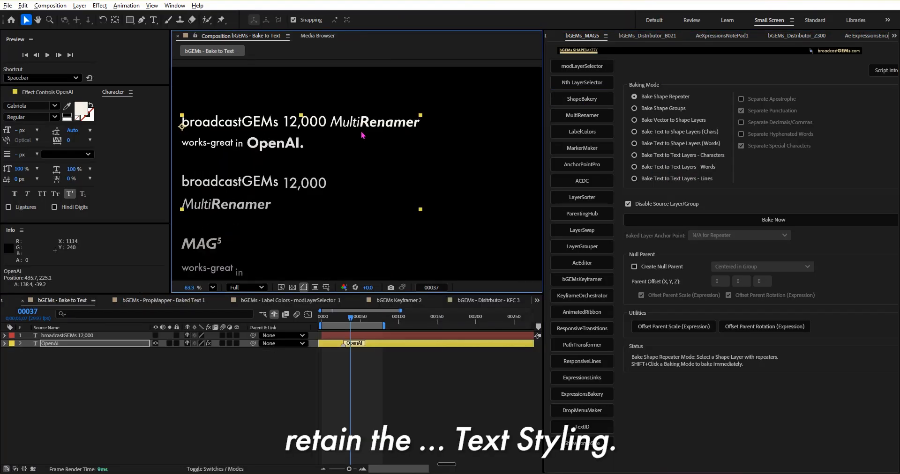
{"action": "scroll", "coordinate": [363, 135], "scroll_direction": "up", "scroll_amount": 2}
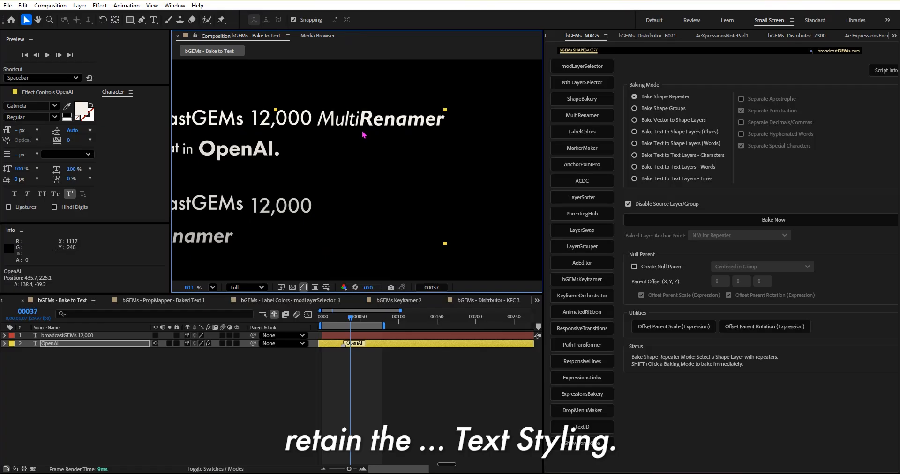
{"action": "left_click", "coordinate": [4, 344]}
{"action": "left_click", "coordinate": [12, 352]}
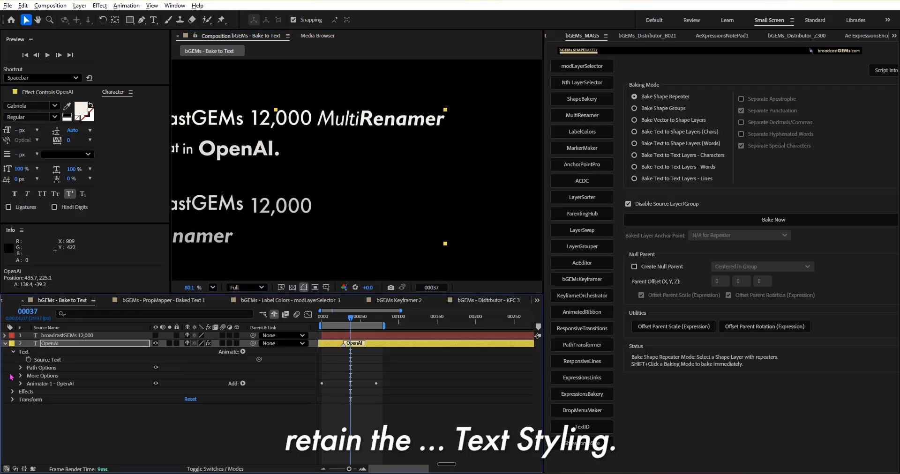
{"action": "left_click", "coordinate": [28, 384]}
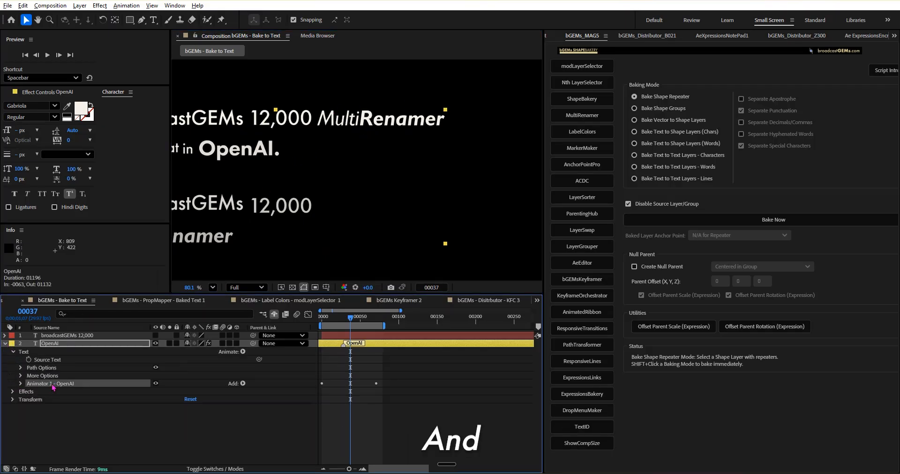
{"action": "left_click", "coordinate": [20, 384]}
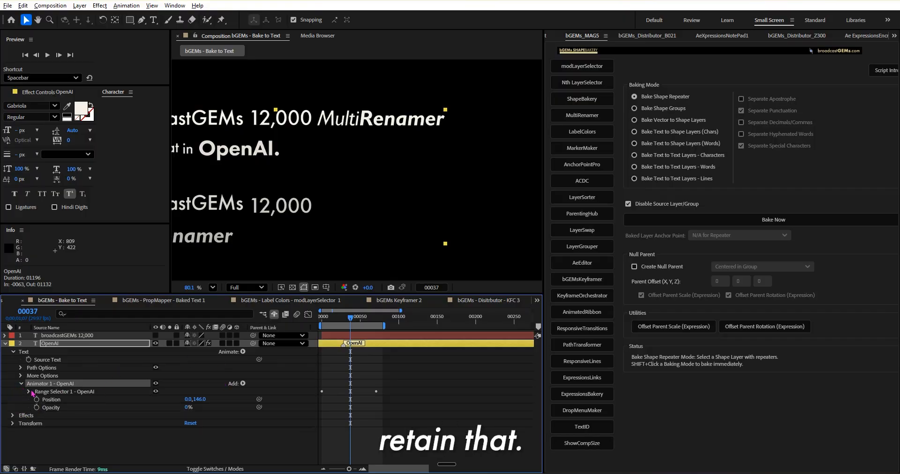
{"action": "left_click", "coordinate": [29, 392]}
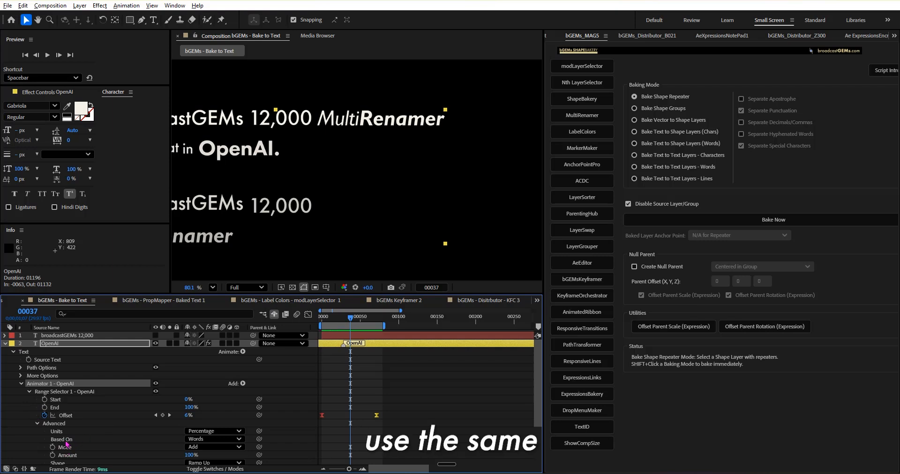
{"action": "left_click", "coordinate": [66, 440]}
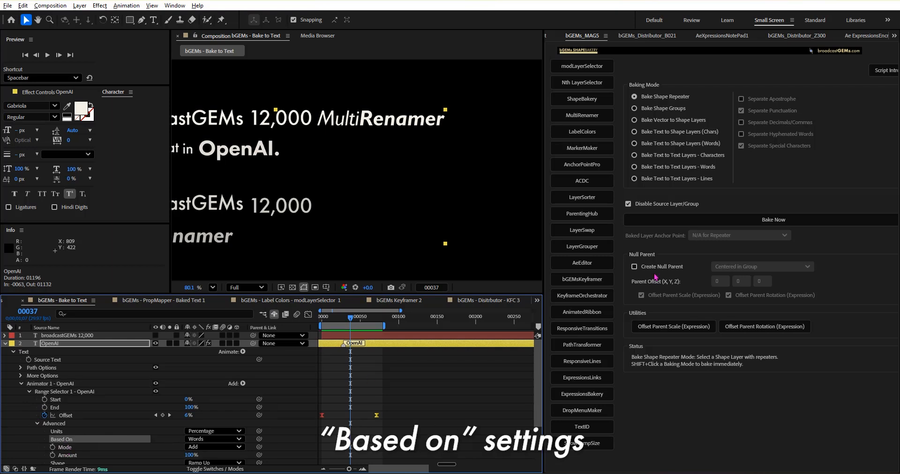
Step: Bake the OpenAI text layer into separate text layers by words, and collapse the properties of all layers
{"action": "left_click", "coordinate": [666, 169], "text": "shift"}
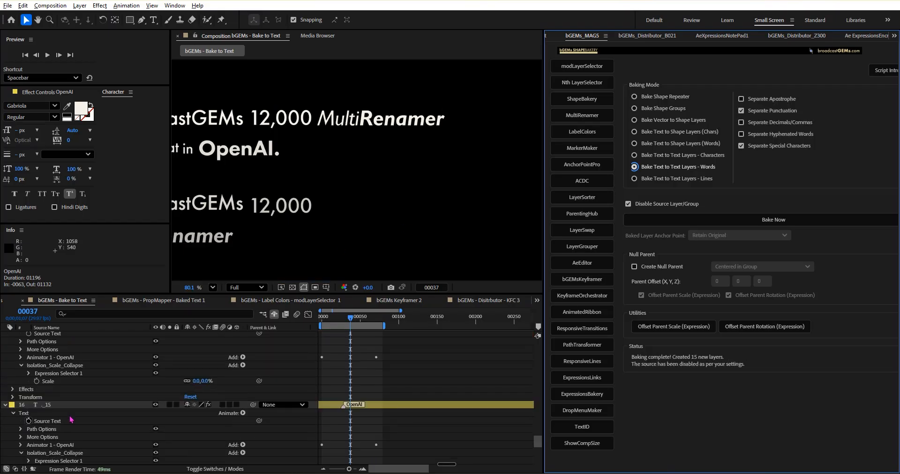
{"action": "left_click", "coordinate": [67, 406]}
{"action": "key", "text": "ctrl+a"}
{"action": "left_click", "coordinate": [5, 406]}
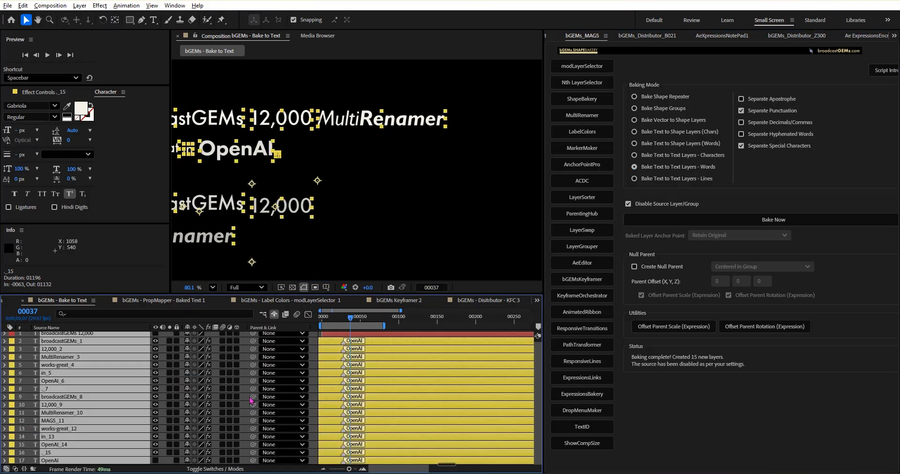
Step: Deselect the layers and preview the baked word layers' animation from the first frame with the whole composition in view
{"action": "left_click", "coordinate": [331, 175]}
{"action": "scroll", "coordinate": [346, 171], "scroll_direction": "down", "scroll_amount": 1}
{"action": "scroll", "coordinate": [344, 212], "scroll_direction": "down", "scroll_amount": 5}
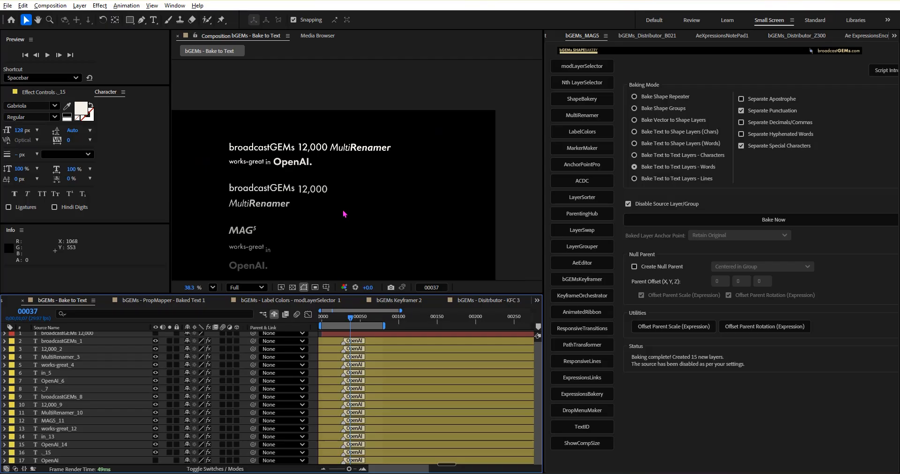
{"action": "key", "text": "h"}
{"action": "left_click_drag", "start_coordinate": [378, 187], "coordinate": [390, 151]}
{"action": "key", "text": "v"}
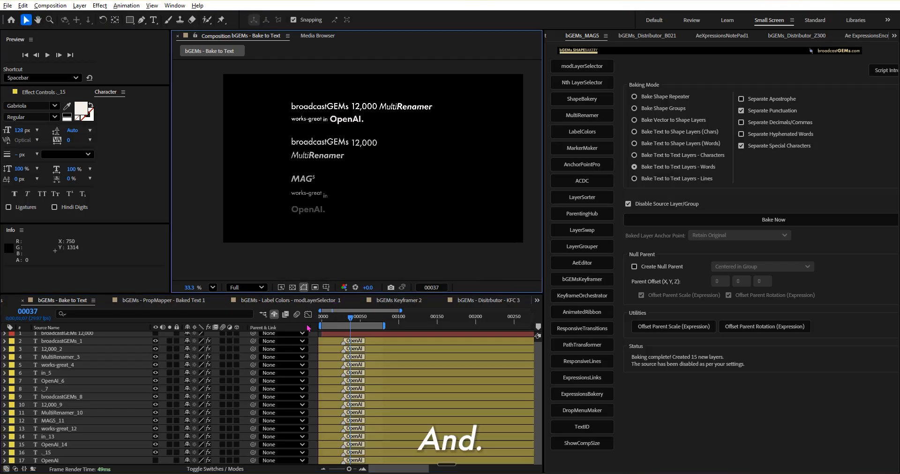
{"action": "key", "text": "Home"}
{"action": "key", "text": "space"}
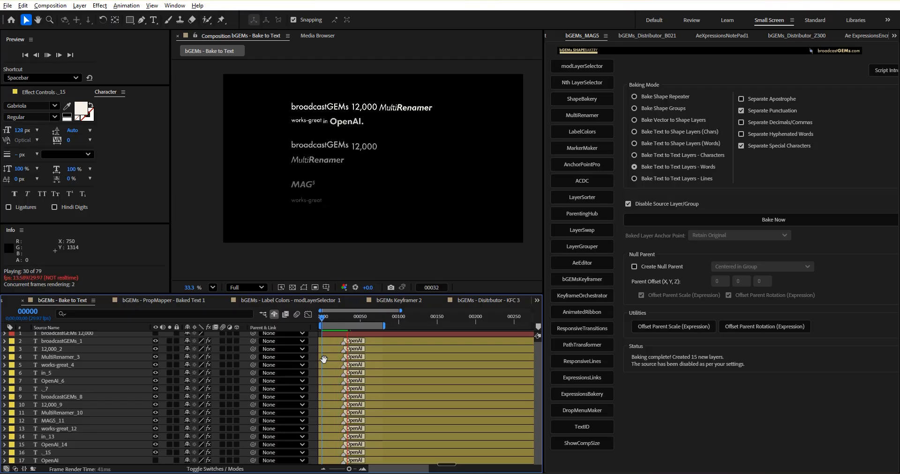
{"action": "scroll", "coordinate": [344, 357], "scroll_direction": "up", "scroll_amount": 1}
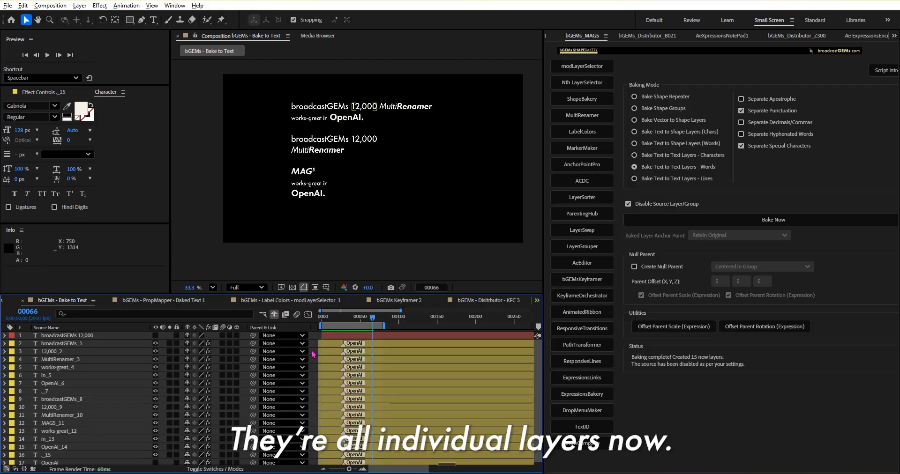
Step: Solo the baked layers broadcastGEMs_1, 12,000_2, MultiRenamer_3 and works-great_4 one after another
{"action": "left_click", "coordinate": [170, 344]}
{"action": "left_click", "coordinate": [170, 352]}
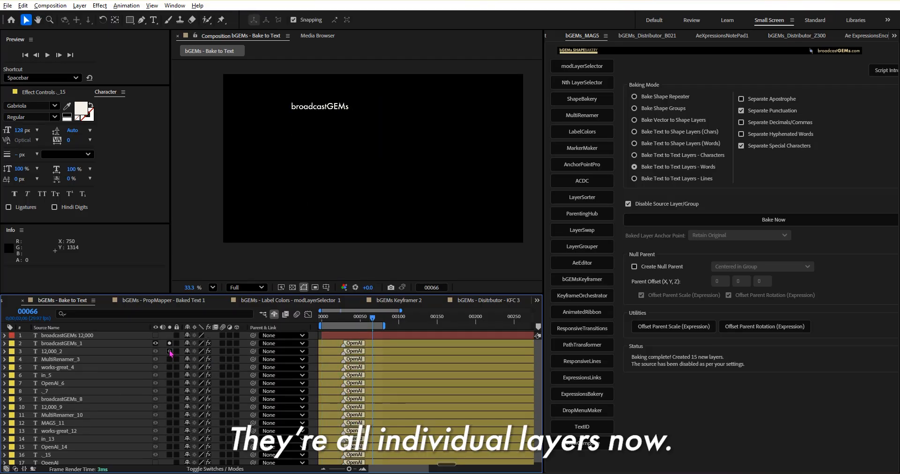
{"action": "left_click", "coordinate": [170, 351]}
{"action": "left_click", "coordinate": [170, 360]}
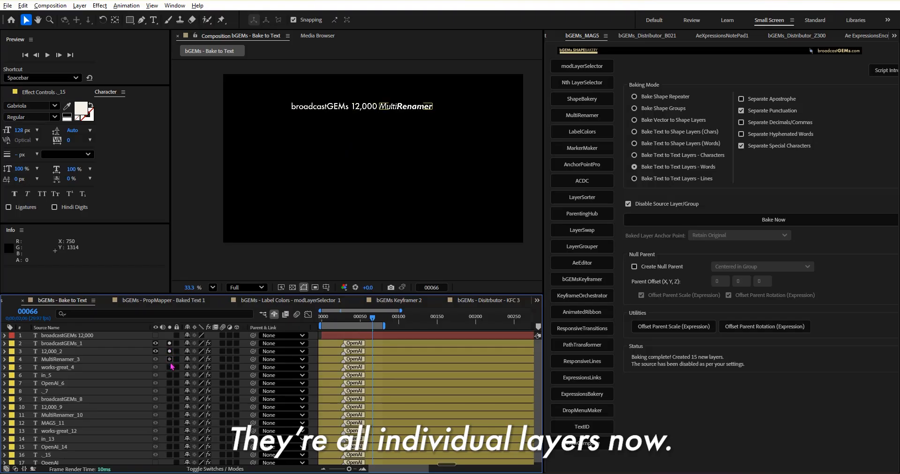
{"action": "left_click", "coordinate": [170, 363]}
{"action": "left_click", "coordinate": [171, 368]}
{"action": "left_click", "coordinate": [170, 360]}
Step: Select the baked layers works-great_4, in_5 and OpenAI_6 in turn to inspect them in the composition
{"action": "left_click", "coordinate": [126, 367]}
{"action": "scroll", "coordinate": [338, 155], "scroll_direction": "up", "scroll_amount": 1}
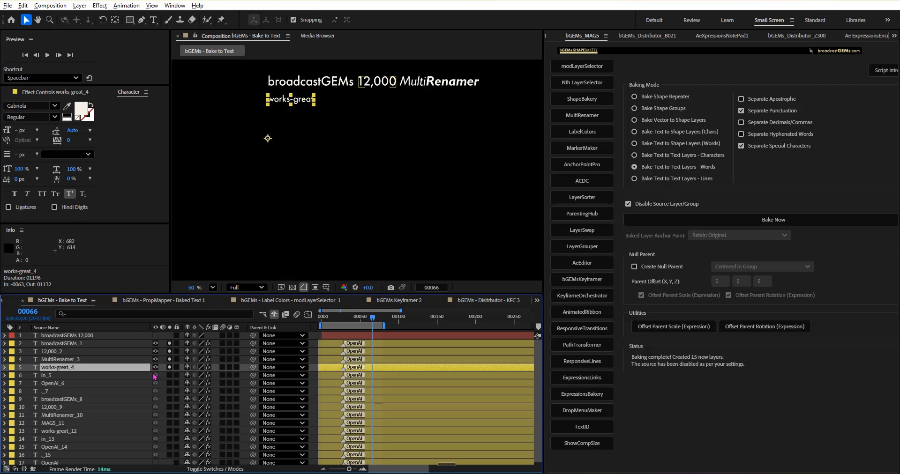
{"action": "left_click", "coordinate": [136, 376]}
{"action": "left_click", "coordinate": [132, 383]}
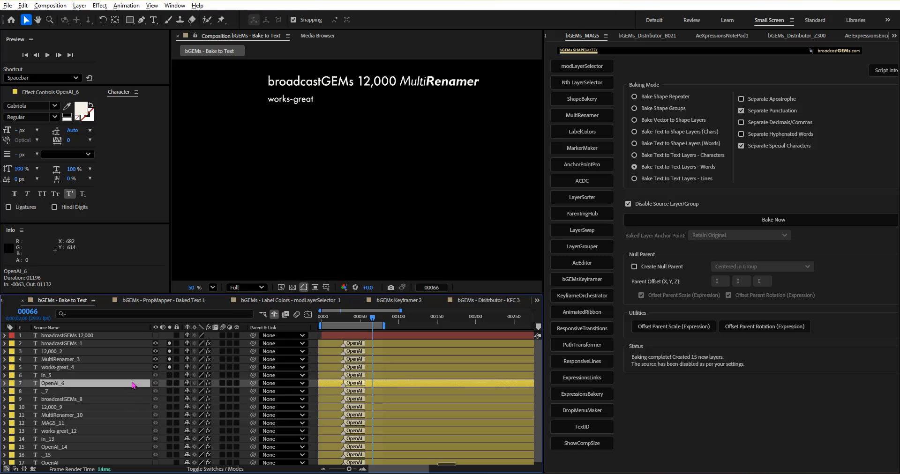
Step: Turn off solo on the baked word layers and select broadcastGEMs_1
{"action": "left_click", "coordinate": [170, 367], "text": "alt"}
{"action": "left_click", "coordinate": [107, 343]}
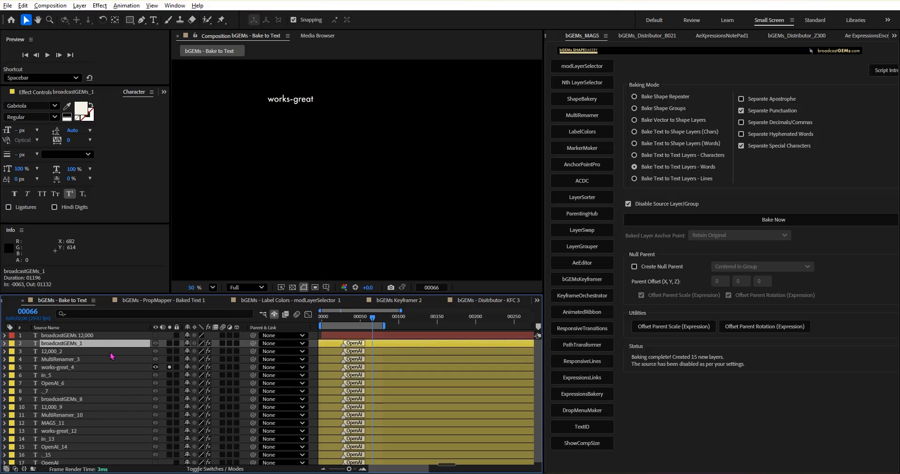
{"action": "left_click", "coordinate": [169, 368]}
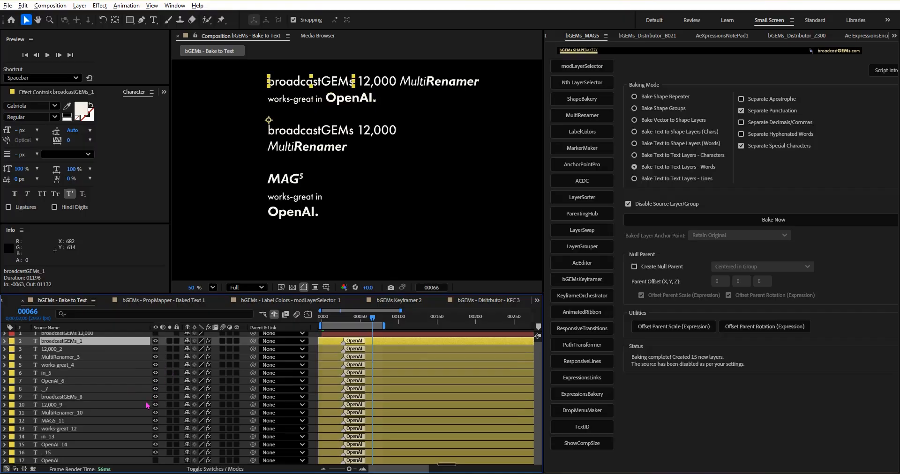
Step: Set the anchor point of all 15 baked word layers to the bottom-center edge with AnchorPointPro
{"action": "left_click", "coordinate": [78, 455], "text": "shift"}
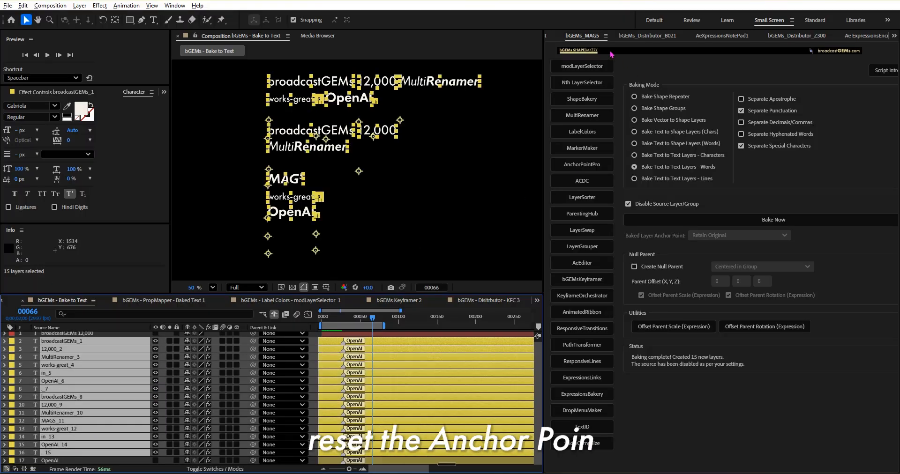
{"action": "left_click", "coordinate": [582, 166]}
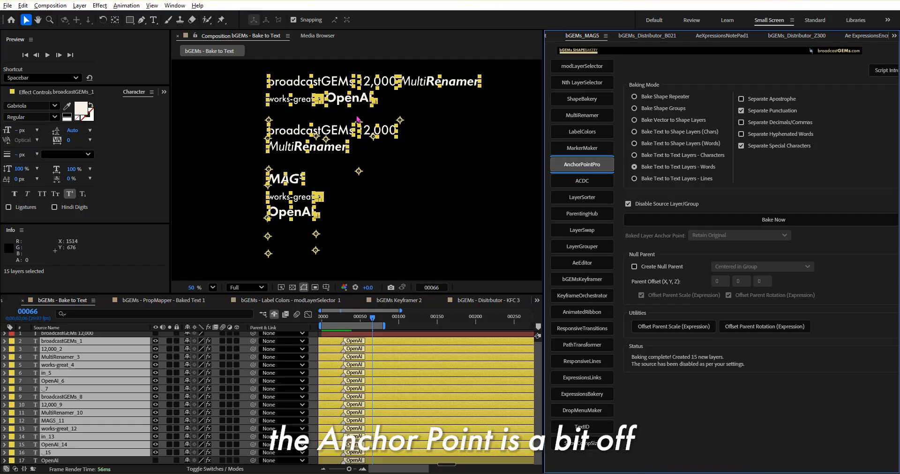
{"action": "left_click", "coordinate": [588, 172]}
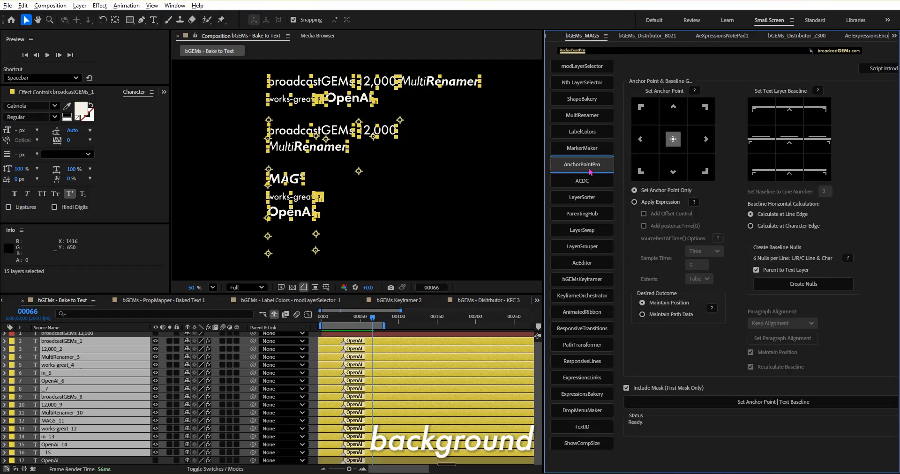
{"action": "double_click", "coordinate": [672, 174]}
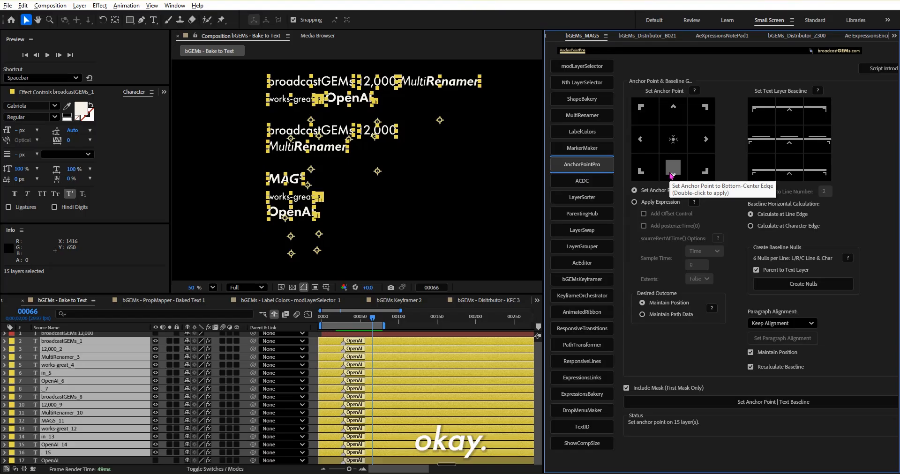
Step: Select broadcastGEMs_1 and MultiRenamer_3 in the composition in turn to inspect their anchor points
{"action": "left_click", "coordinate": [383, 236]}
{"action": "left_click", "coordinate": [325, 89]}
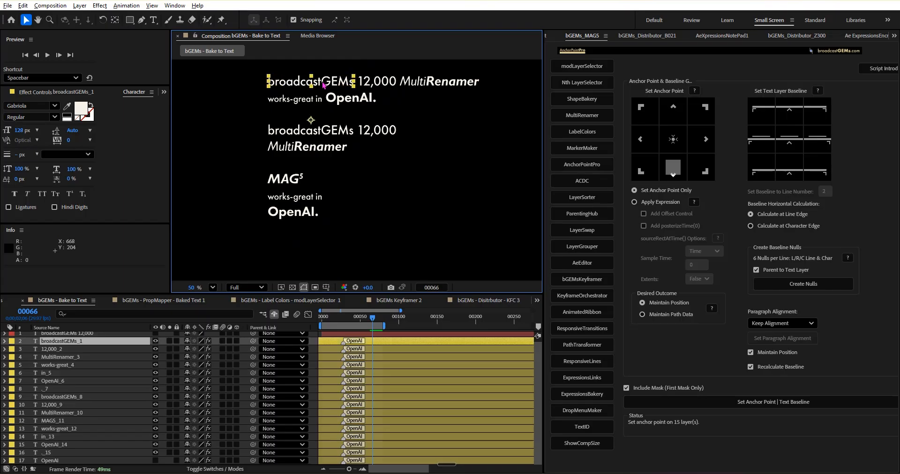
{"action": "left_click", "coordinate": [414, 81]}
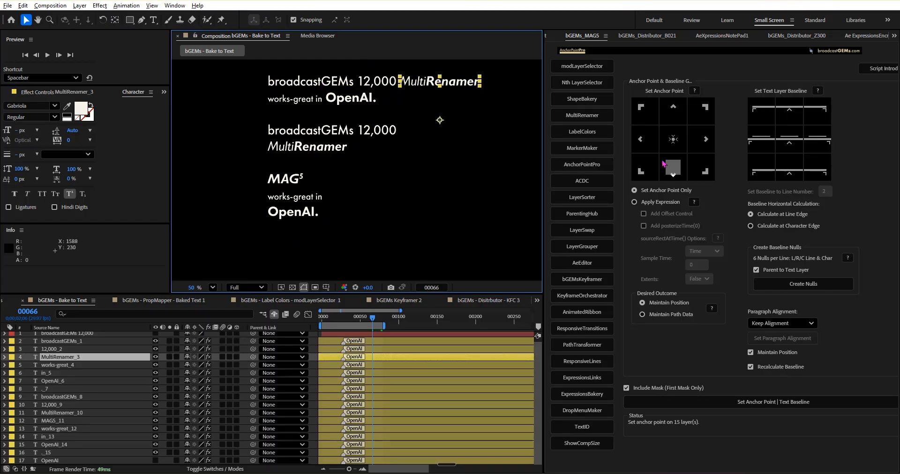
Step: Try the bottom-center anchor point on MultiRenamer_3, also with Maintain Path Data, and check the layer's Anchor Point property
{"action": "double_click", "coordinate": [673, 169]}
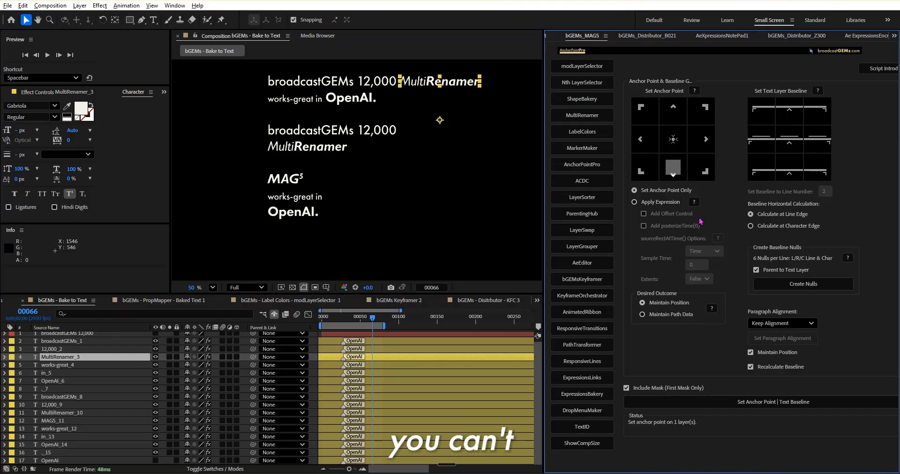
{"action": "left_click", "coordinate": [670, 314]}
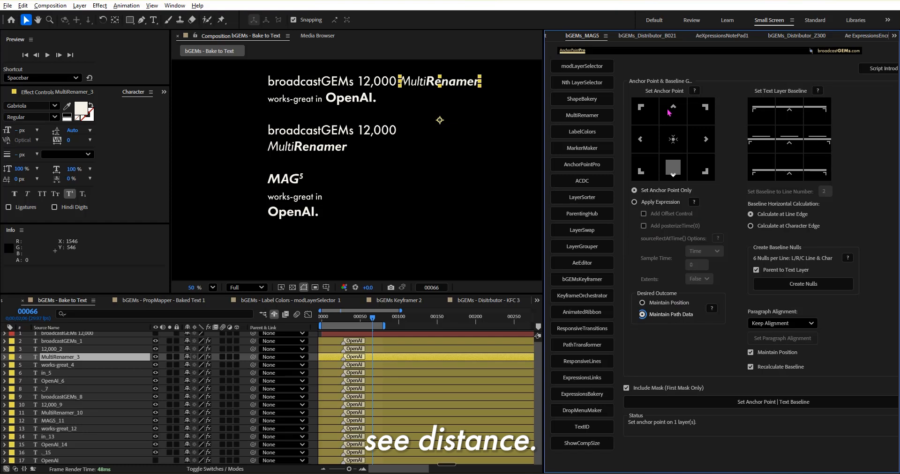
{"action": "left_click", "coordinate": [674, 168]}
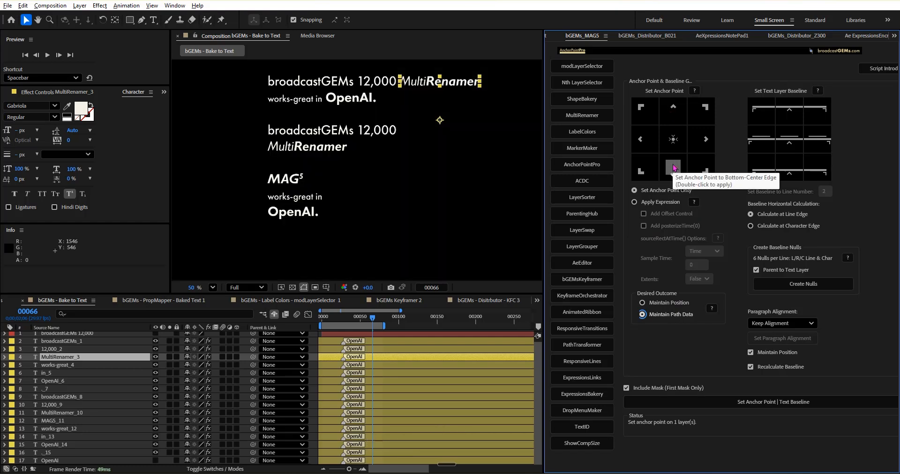
{"action": "left_click", "coordinate": [100, 359]}
{"action": "key", "text": "a"}
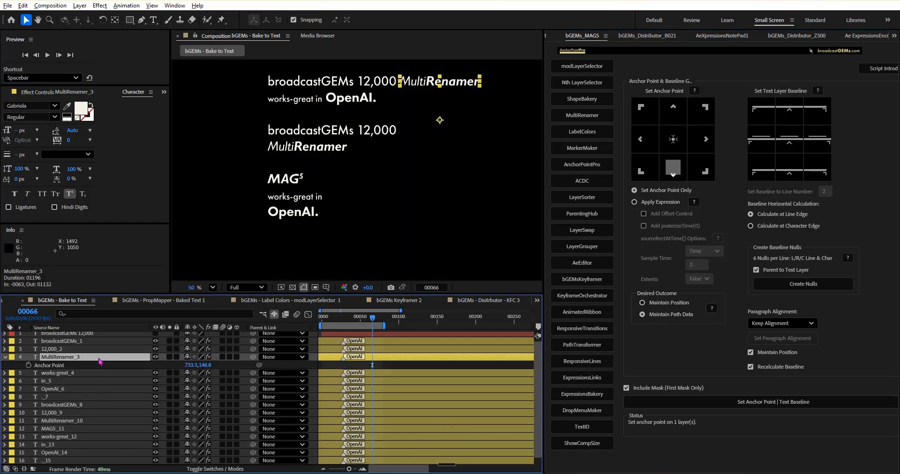
{"action": "key", "text": "a"}
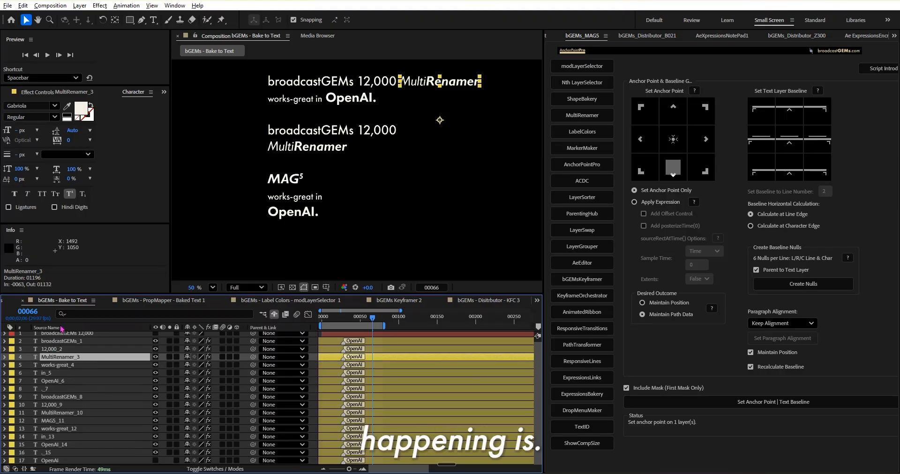
Step: Delete all the baked word layers from broadcastGEMs_1 through ._15
{"action": "left_click", "coordinate": [76, 340]}
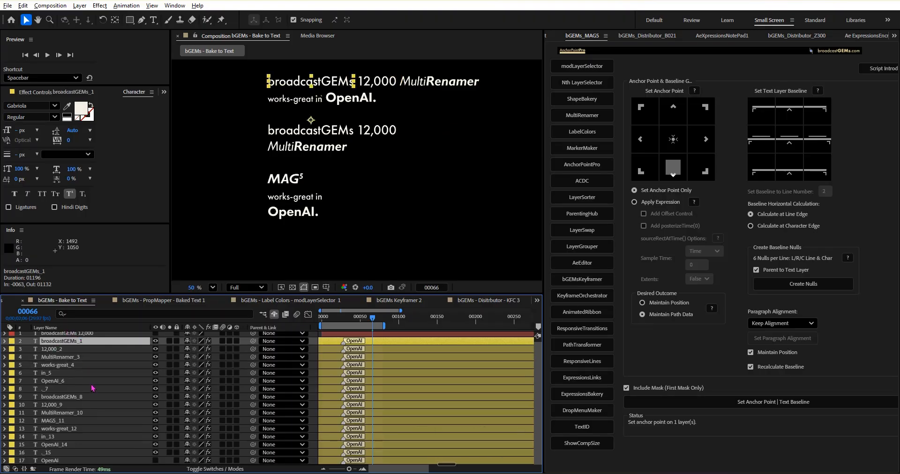
{"action": "left_click", "coordinate": [64, 454], "text": "shift"}
{"action": "key", "text": "Delete"}
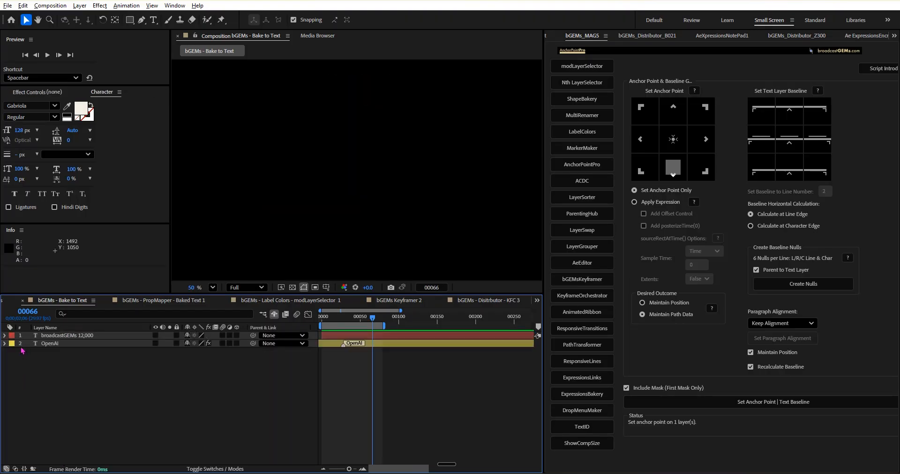
Step: Expand the text properties of the OpenAI source layer and duplicate the layer
{"action": "left_click", "coordinate": [4, 343]}
{"action": "left_click", "coordinate": [13, 352]}
{"action": "left_click", "coordinate": [56, 343]}
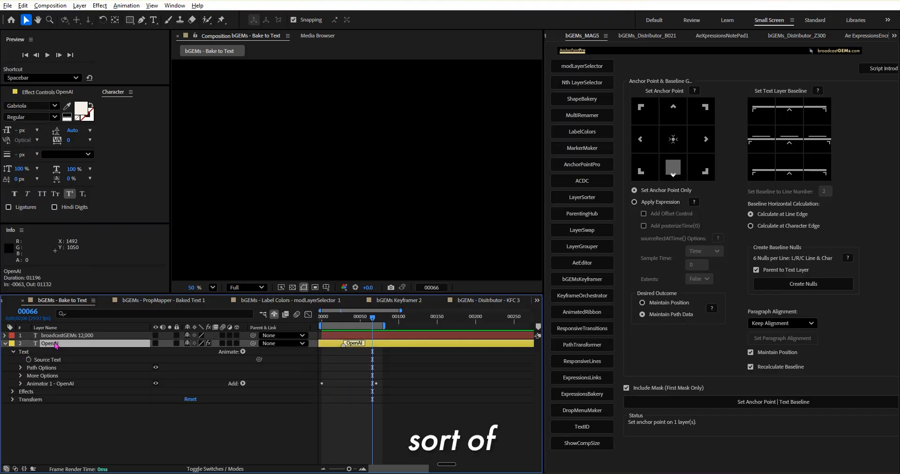
{"action": "key", "text": "ctrl+d"}
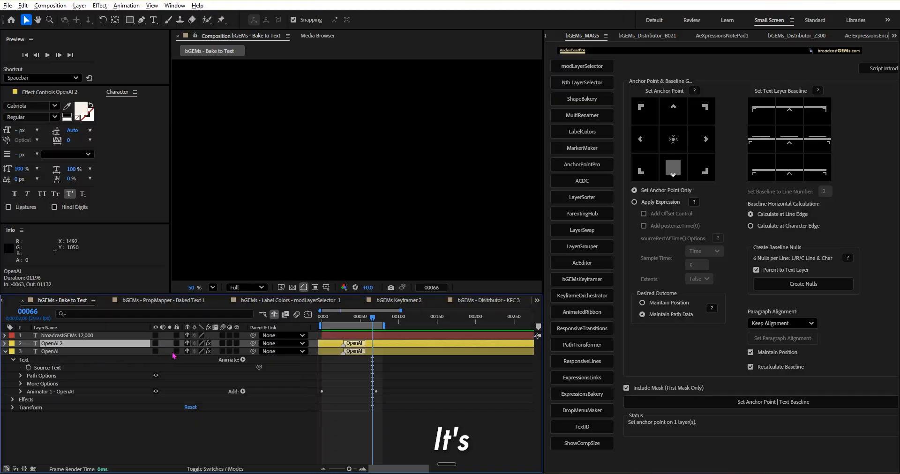
Step: Make the original OpenAI layer visible and delete its Animator 1 - OpenAI text animator
{"action": "left_click", "coordinate": [156, 351]}
{"action": "left_click", "coordinate": [49, 392]}
{"action": "key", "text": "Delete"}
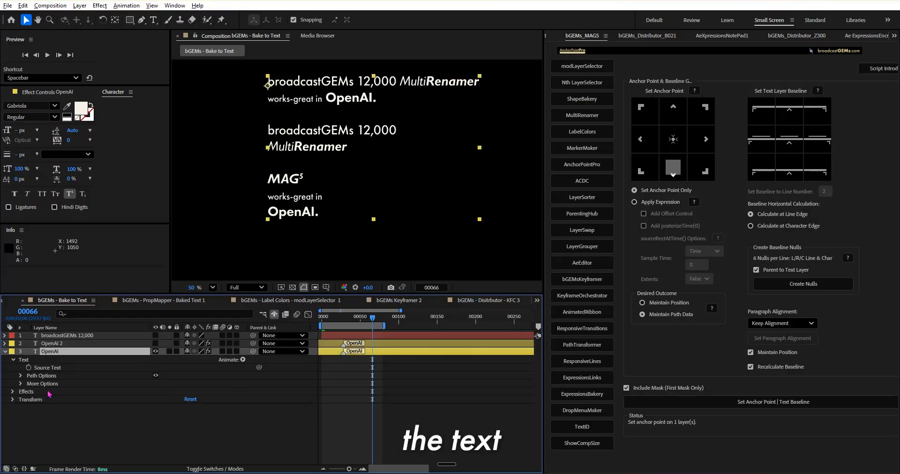
Step: Bake the OpenAI layer into separate word text layers with ShapeBakery and collapse the new layers' properties
{"action": "left_click", "coordinate": [584, 100]}
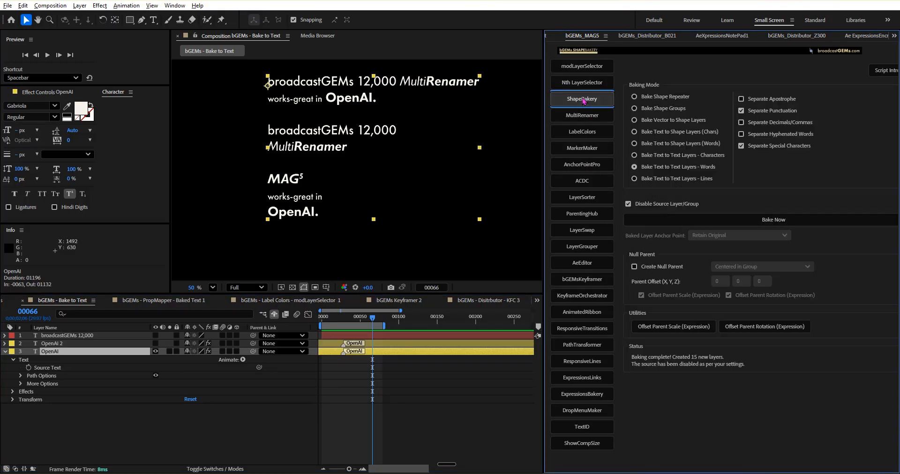
{"action": "left_click", "coordinate": [671, 169]}
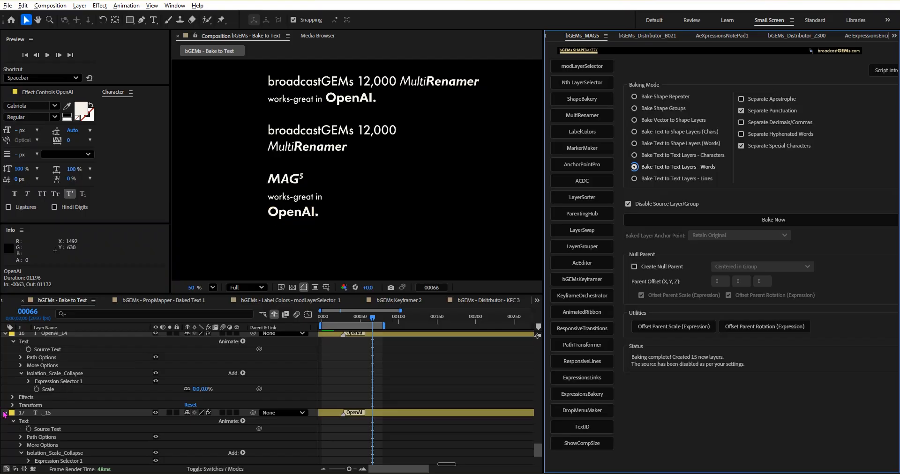
{"action": "key", "text": "ctrl+a"}
{"action": "left_click", "coordinate": [5, 414]}
Step: Select all the new baked layers from broadcastGEMs_1 through ._15 and open AnchorPointPro
{"action": "left_click", "coordinate": [77, 345]}
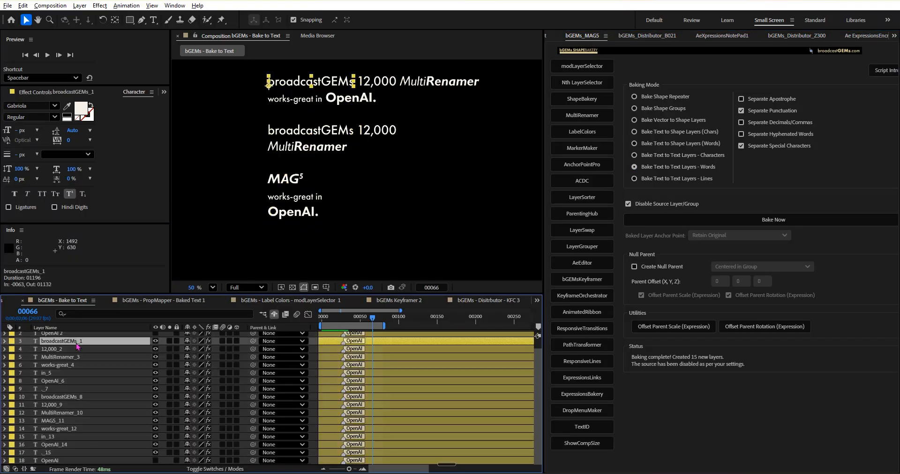
{"action": "left_click", "coordinate": [103, 350]}
{"action": "key", "text": "ctrl+Up"}
{"action": "key", "text": "ctrl+a"}
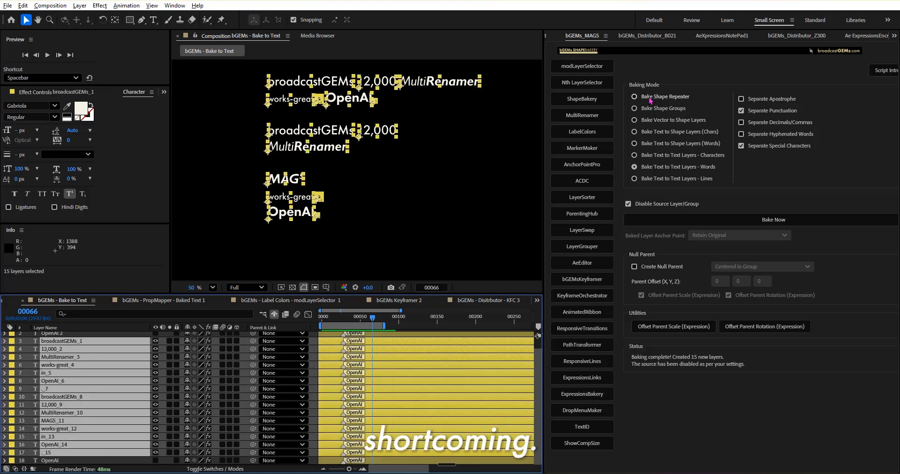
{"action": "left_click", "coordinate": [582, 165]}
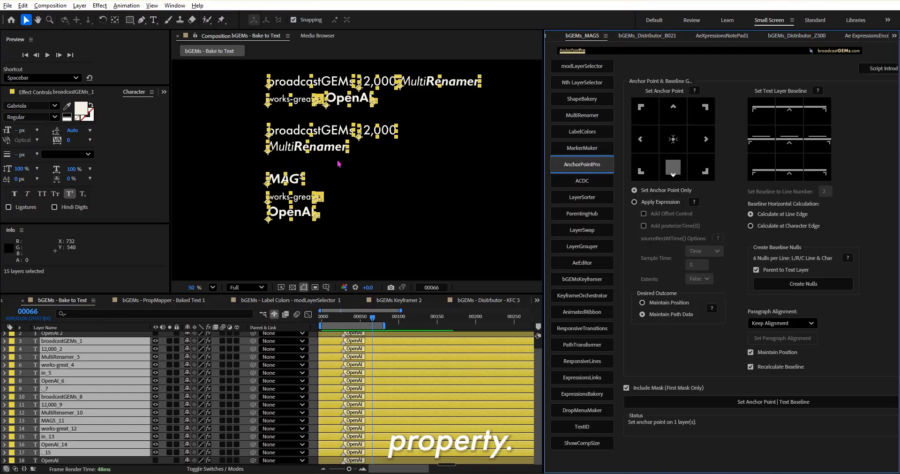
Step: Try the bottom-center anchor point on the selected baked layers with Maintain Path Data, and undo it
{"action": "double_click", "coordinate": [673, 168]}
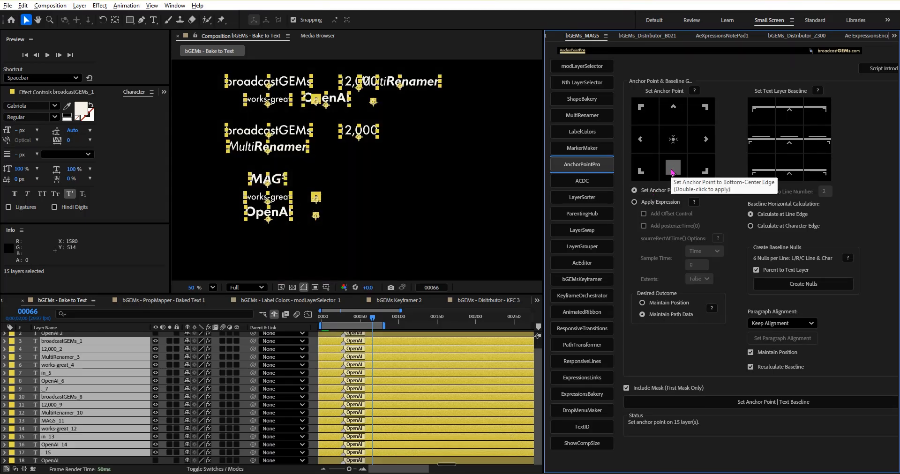
{"action": "left_click", "coordinate": [414, 219]}
{"action": "key", "text": "ctrl+z"}
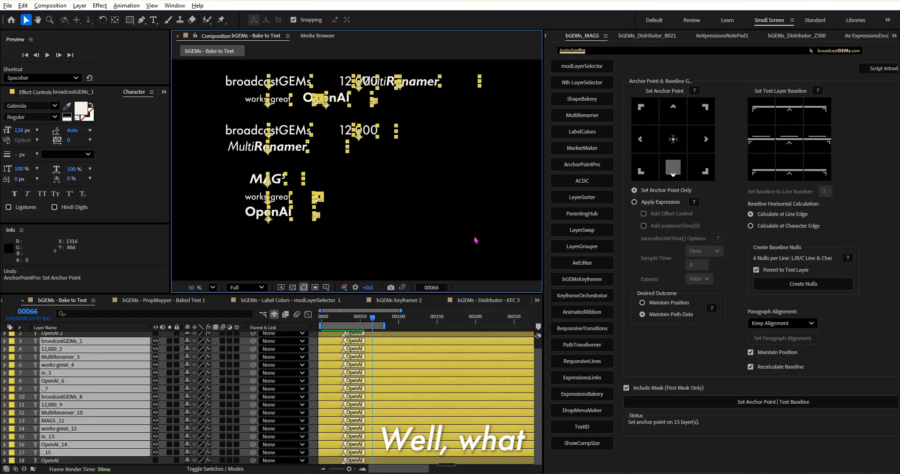
Step: Set the baked layers' anchor points to the bottom-center edge with Maintain Position, and deselect the layers
{"action": "left_click", "coordinate": [662, 305]}
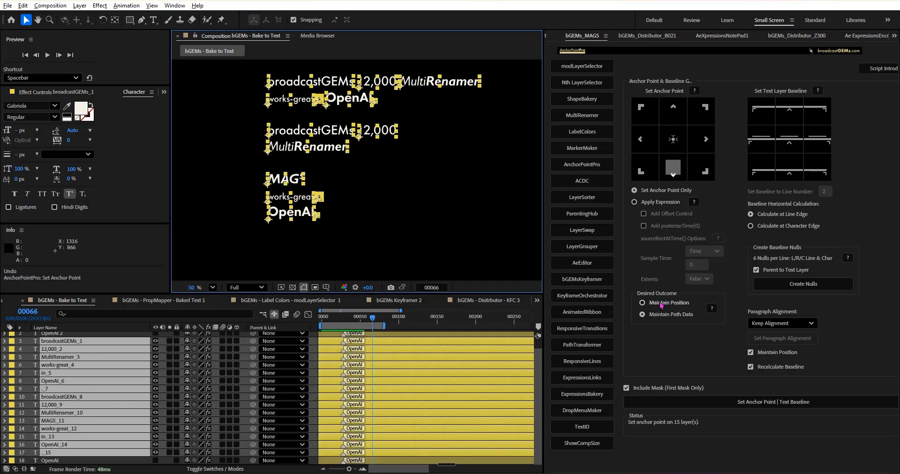
{"action": "left_click", "coordinate": [673, 170]}
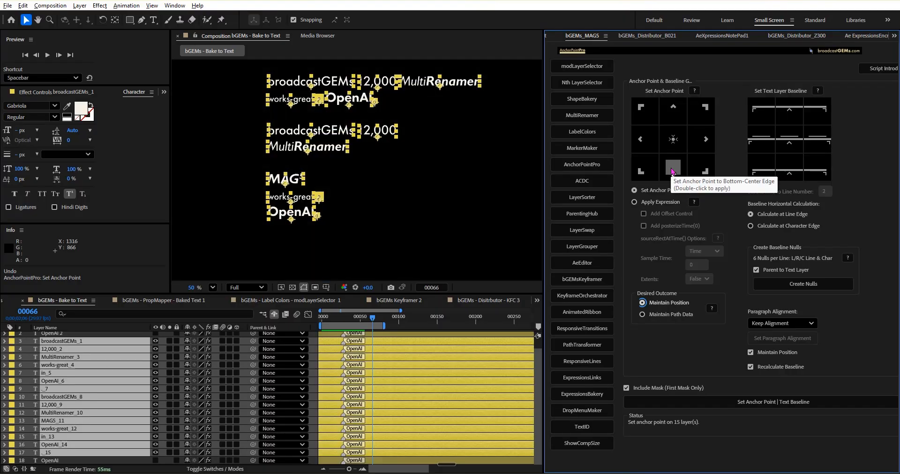
{"action": "left_click", "coordinate": [385, 236]}
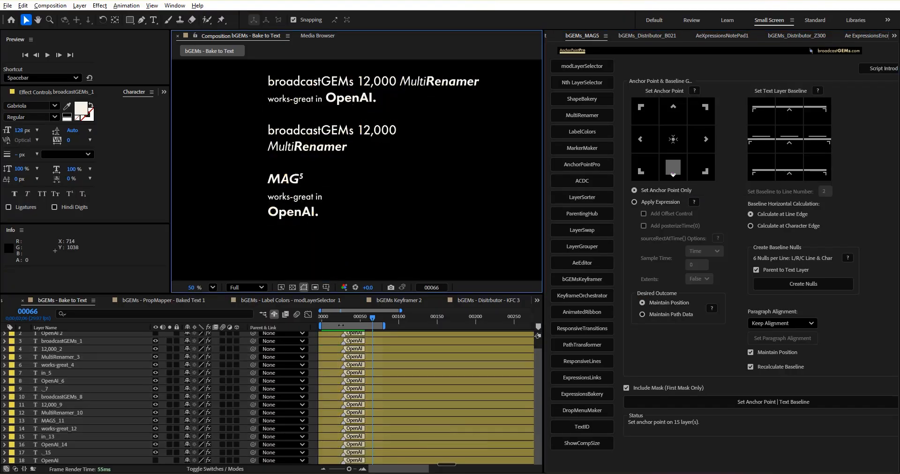
Step: Scrub through the timeline and preview the re-anchored word layers' animation from the first frame
{"action": "left_click", "coordinate": [346, 316]}
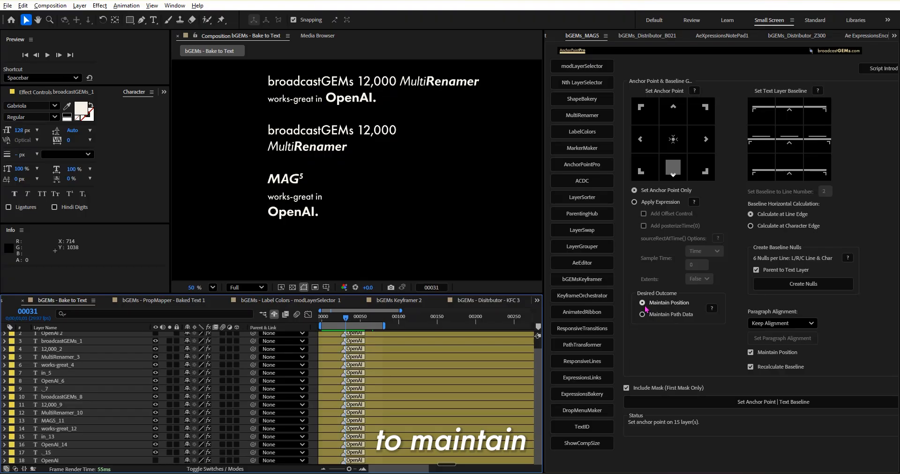
{"action": "left_click", "coordinate": [349, 318]}
{"action": "key", "text": "space"}
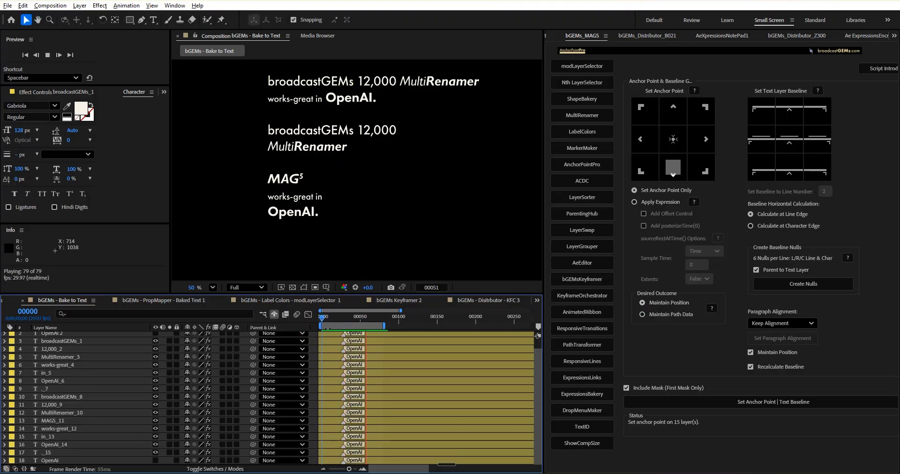
{"action": "left_click", "coordinate": [330, 322]}
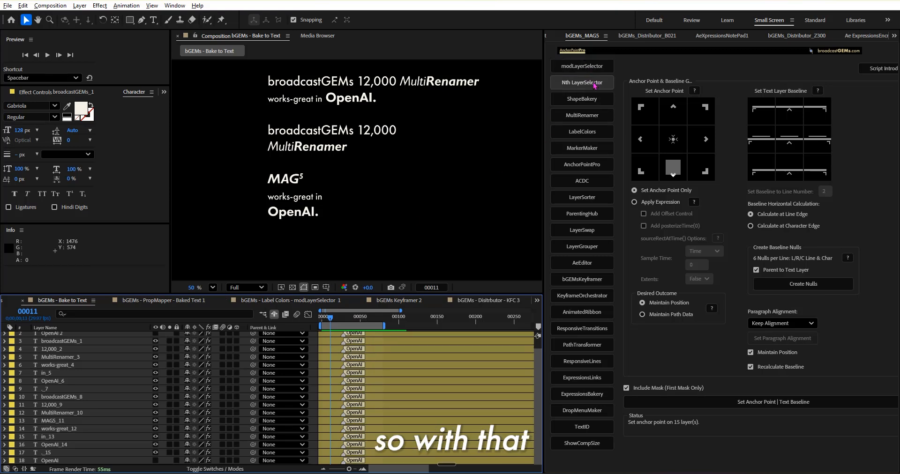
Step: Open MultiRenamer with the MOMO bGEMs - MultiRenamer - 1 composition, and widen the script panel
{"action": "left_click", "coordinate": [593, 119]}
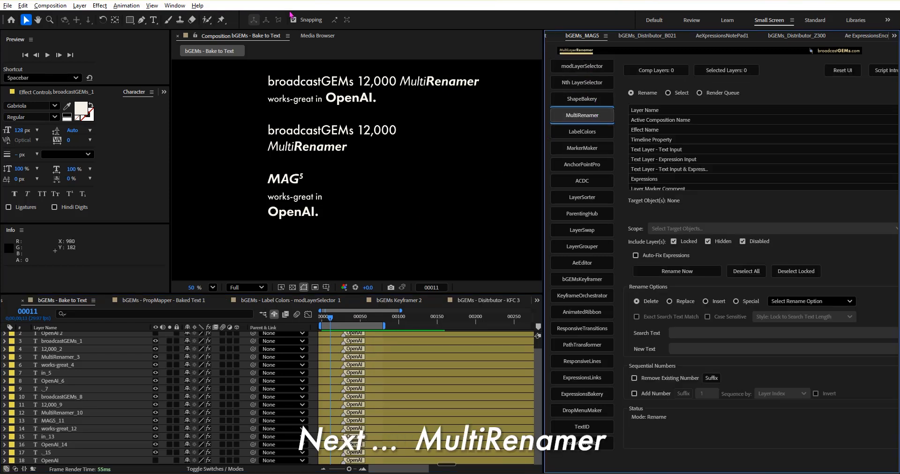
{"action": "left_click", "coordinate": [257, 37]}
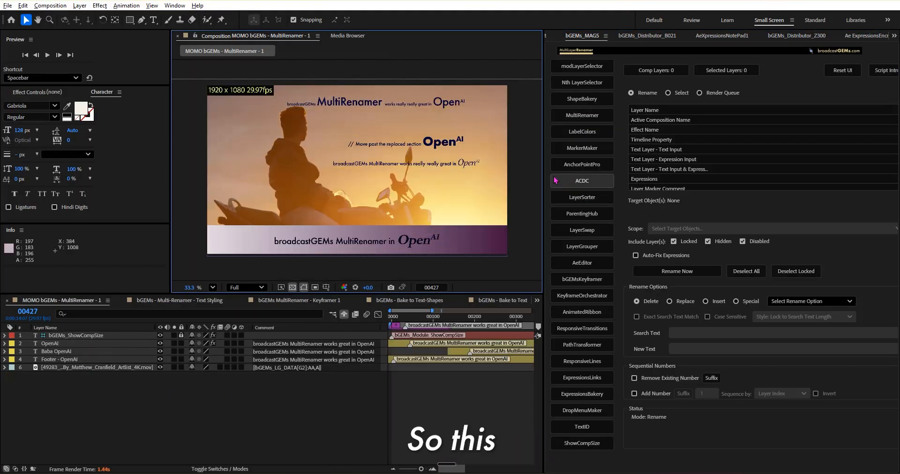
{"action": "left_click_drag", "start_coordinate": [542, 169], "coordinate": [516, 177]}
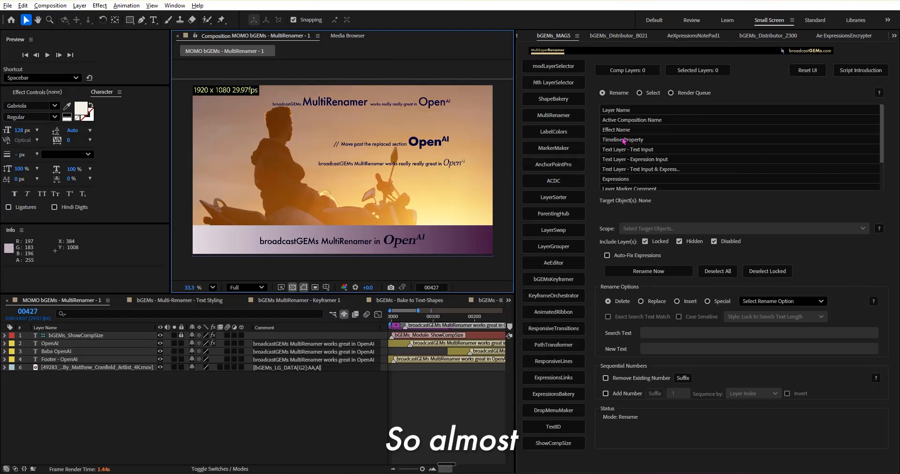
Step: Choose Layer Name as the MultiRenamer rename target and look through the available target objects
{"action": "left_click", "coordinate": [624, 112]}
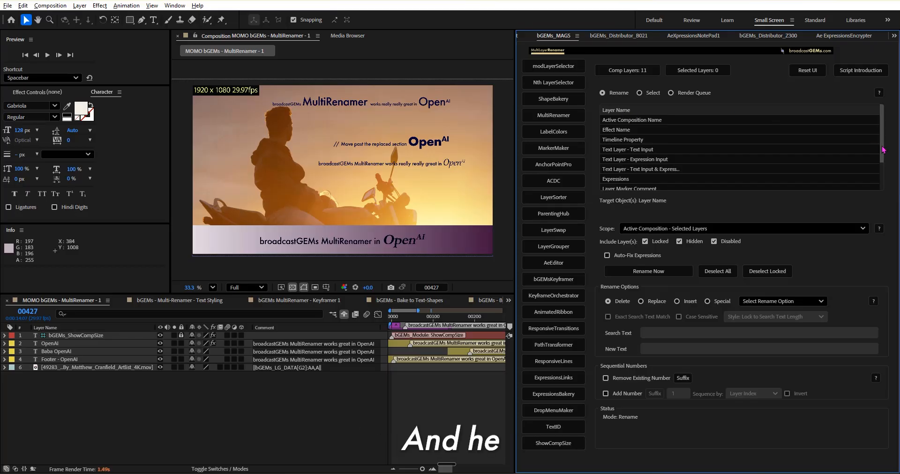
{"action": "scroll", "coordinate": [880, 147], "scroll_direction": "down", "scroll_amount": 2}
{"action": "scroll", "coordinate": [883, 137], "scroll_direction": "up", "scroll_amount": 2}
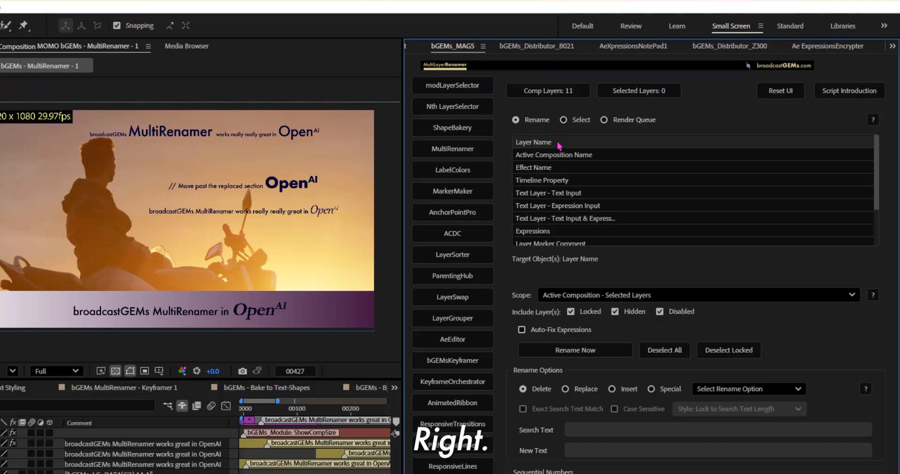
Step: Add Active Composition Name to the rename targets and rename the active composition to OpenAI bGEMs - MultiRenamer - 1
{"action": "left_click", "coordinate": [546, 156], "text": "ctrl"}
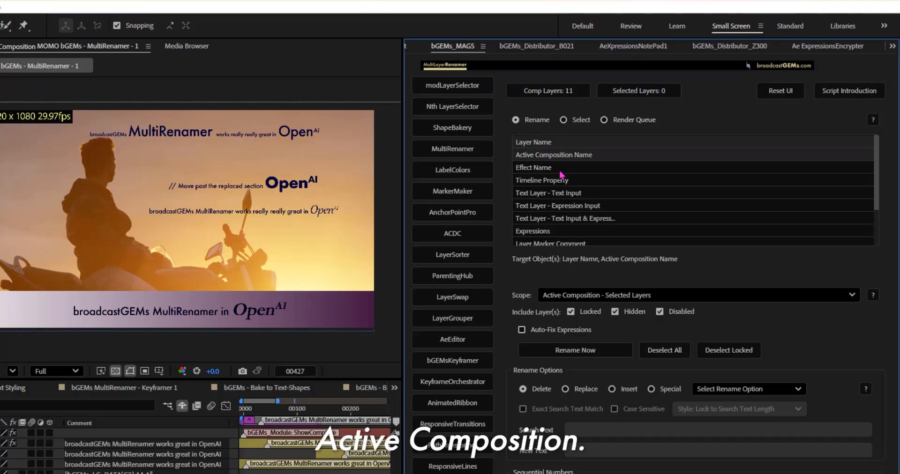
{"action": "left_click", "coordinate": [187, 472]}
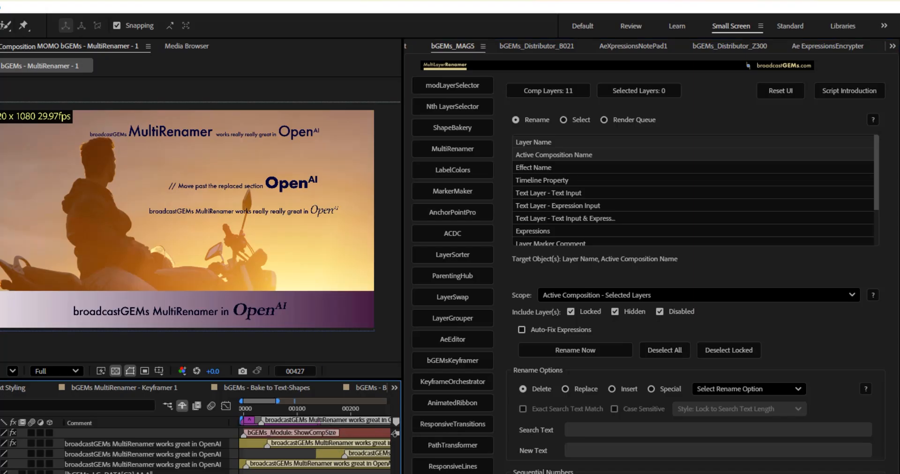
{"action": "key", "text": "ctrl+k"}
{"action": "left_click_drag", "start_coordinate": [275, 164], "coordinate": [299, 163]}
{"action": "type", "text": "OpenAI bGEMs - MultiRenamer - 1"}
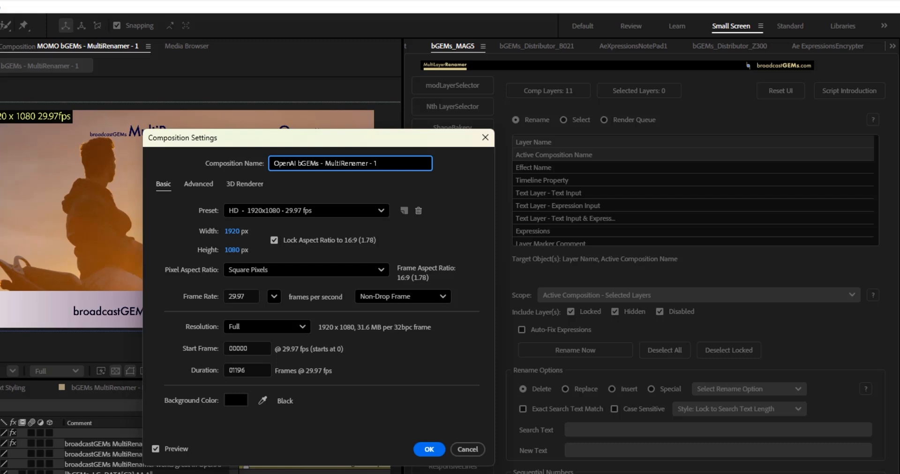
{"action": "key", "text": "Return"}
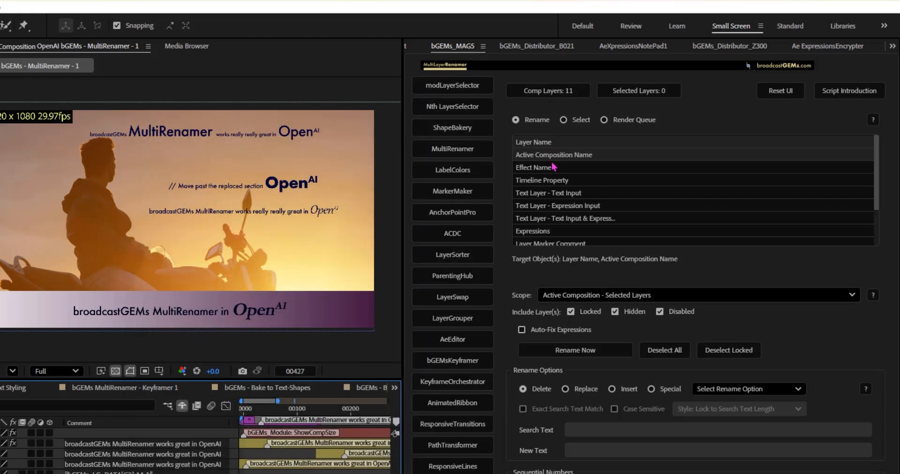
Step: Clear the rename targets and try a marquee selection from Active Composition Name through Text Layer - Text Input & Expression
{"action": "left_click", "coordinate": [631, 144]}
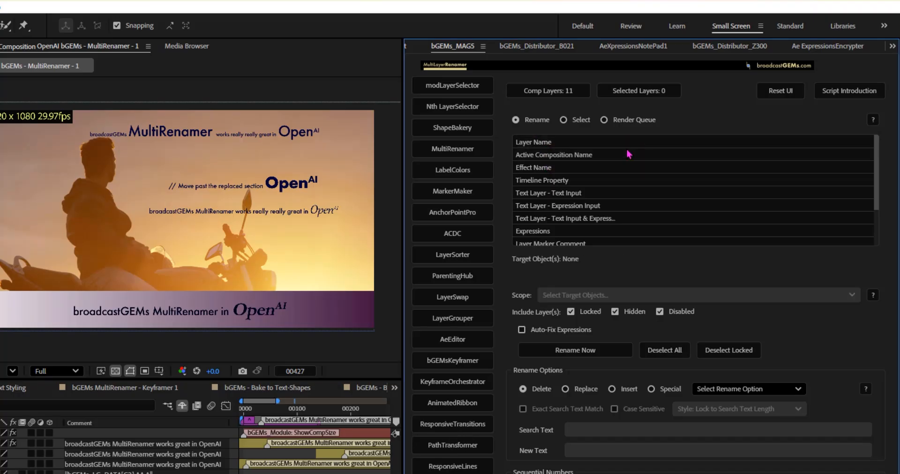
{"action": "left_click", "coordinate": [609, 156]}
{"action": "left_click", "coordinate": [642, 145]}
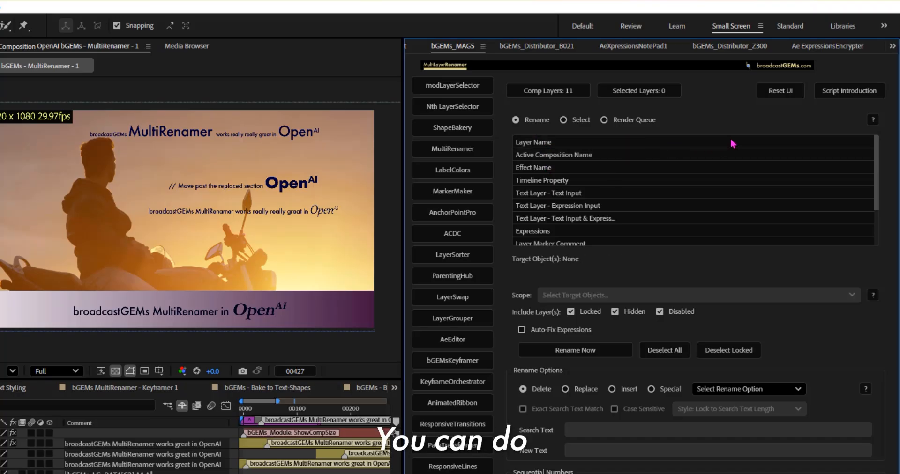
{"action": "left_click_drag", "start_coordinate": [743, 156], "coordinate": [591, 220]}
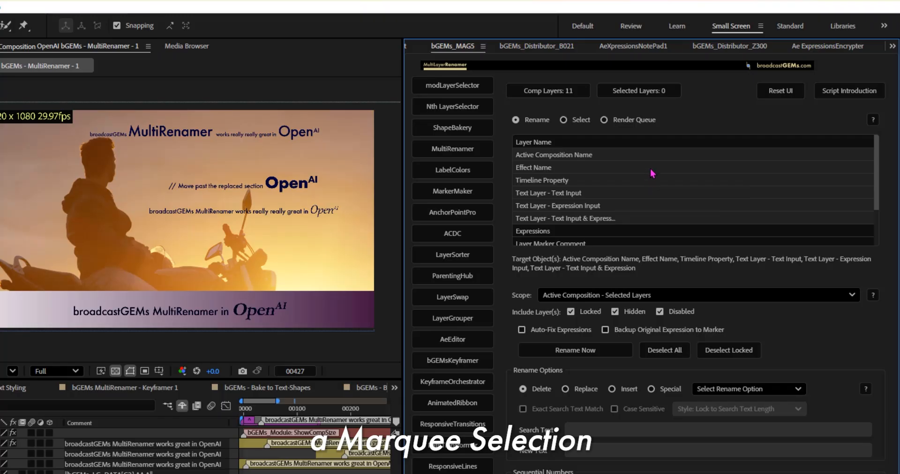
{"action": "left_click", "coordinate": [641, 168]}
Step: Select Layer Name, Active Composition Name, Timeline Property and Text Layer - Text Input as rename targets, and look through the scope choices
{"action": "left_click", "coordinate": [539, 144]}
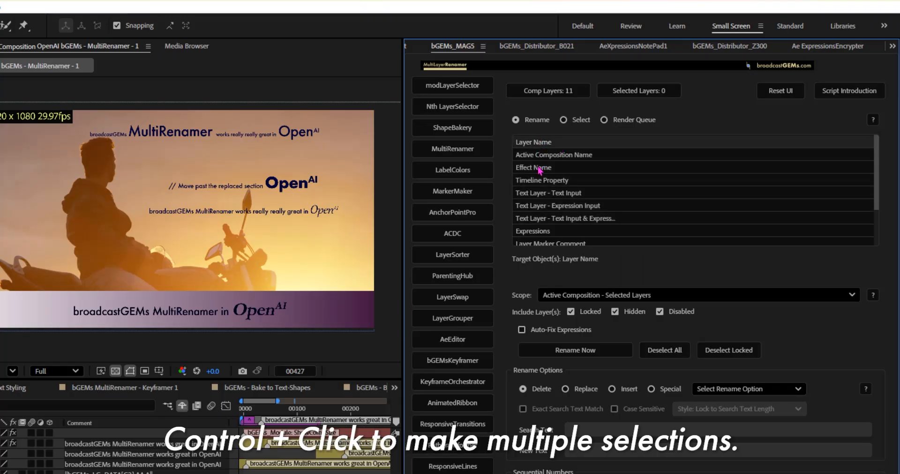
{"action": "left_click", "coordinate": [544, 156], "text": "ctrl"}
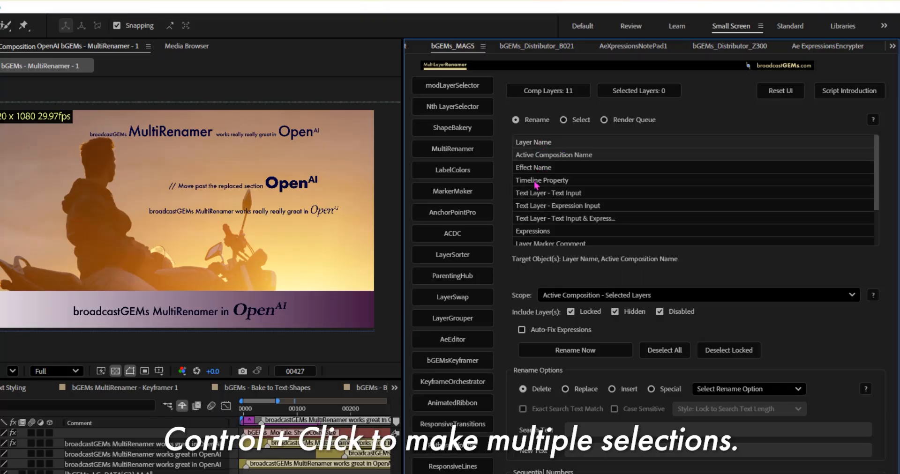
{"action": "left_click", "coordinate": [537, 183], "text": "ctrl"}
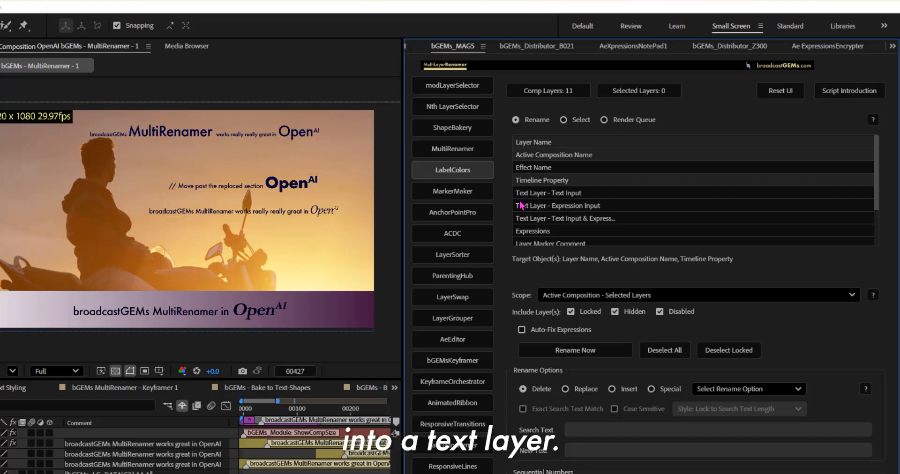
{"action": "left_click", "coordinate": [570, 194]}
{"action": "scroll", "coordinate": [657, 202], "scroll_direction": "down", "scroll_amount": 3}
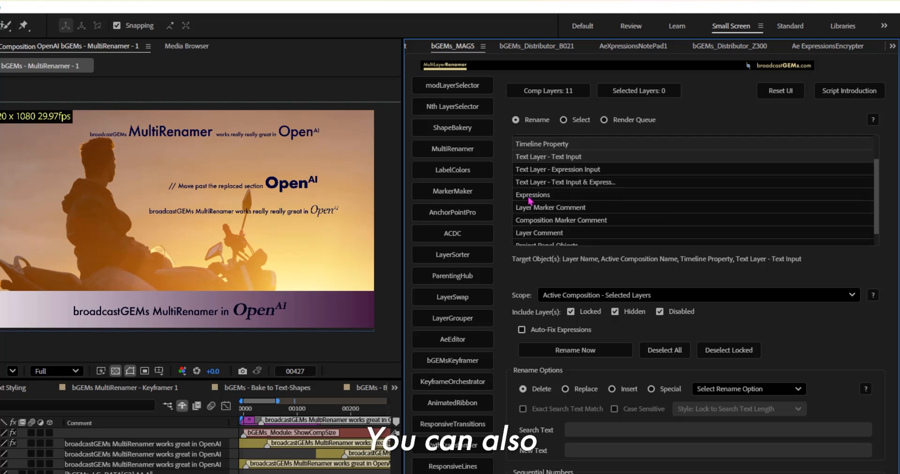
{"action": "left_click", "coordinate": [530, 198]}
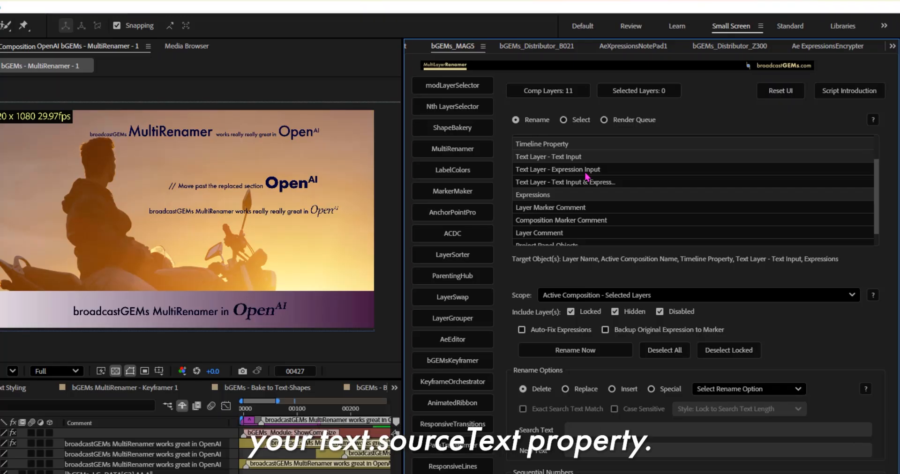
{"action": "scroll", "coordinate": [611, 212], "scroll_direction": "down", "scroll_amount": 1}
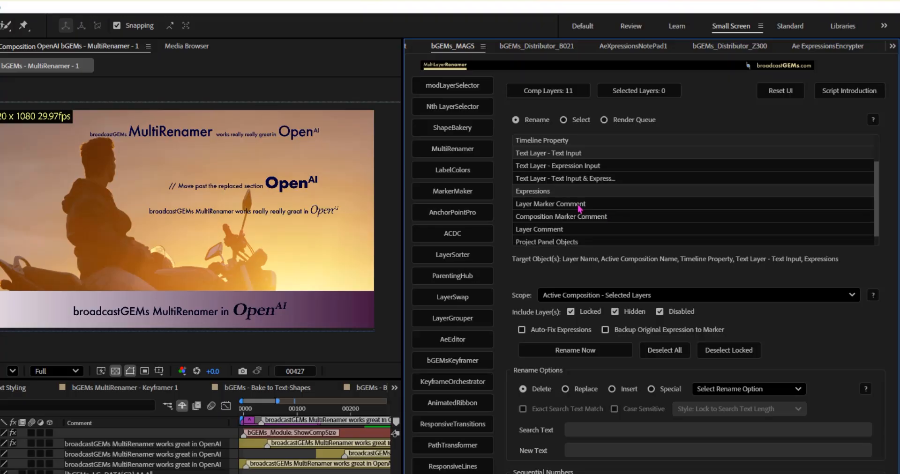
{"action": "left_click", "coordinate": [538, 191]}
{"action": "left_click", "coordinate": [584, 294]}
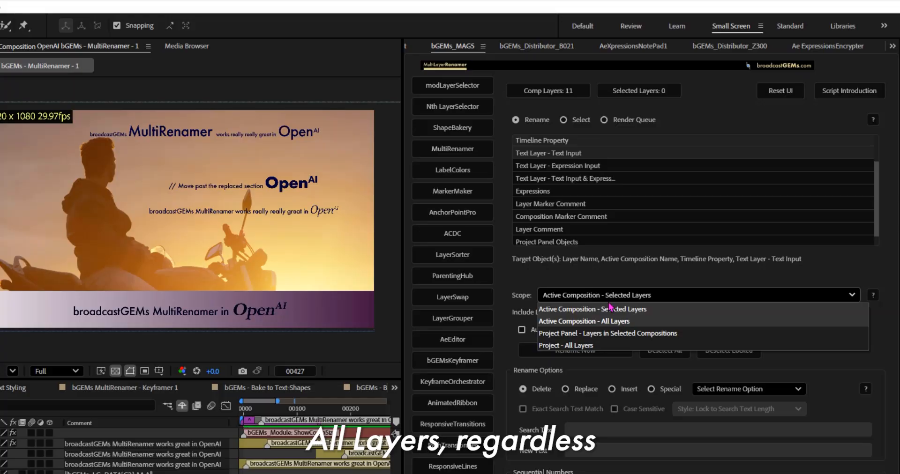
{"action": "left_click", "coordinate": [566, 157]}
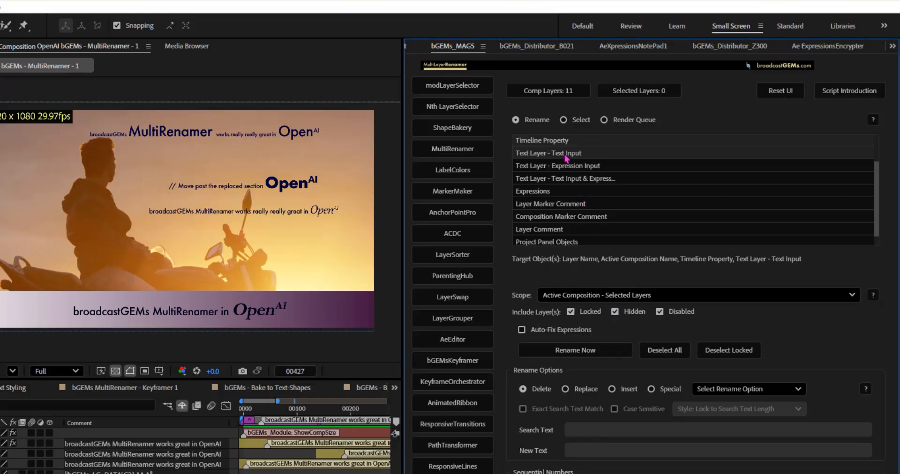
Step: Limit the rename targets to Text Layer - Text Input, Layer Marker Comment, Composition Marker Comment and Layer Comment
{"action": "left_click", "coordinate": [565, 157]}
{"action": "left_click", "coordinate": [534, 205], "text": "ctrl"}
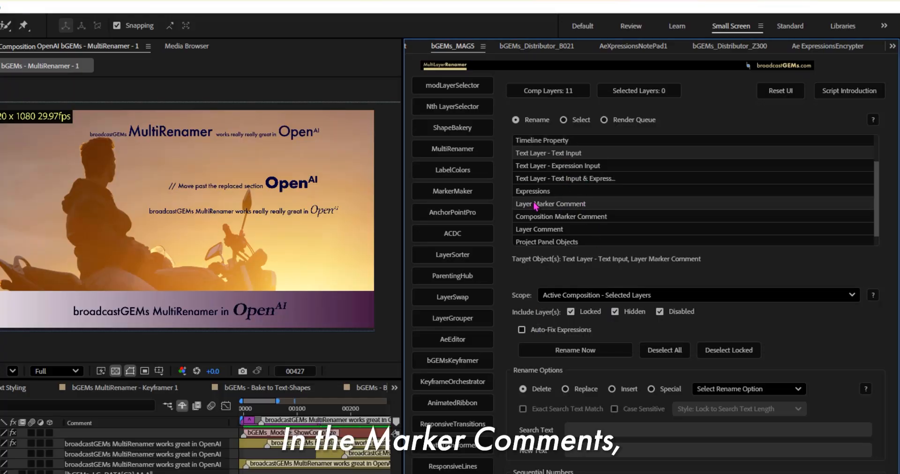
{"action": "left_click", "coordinate": [538, 218], "text": "ctrl"}
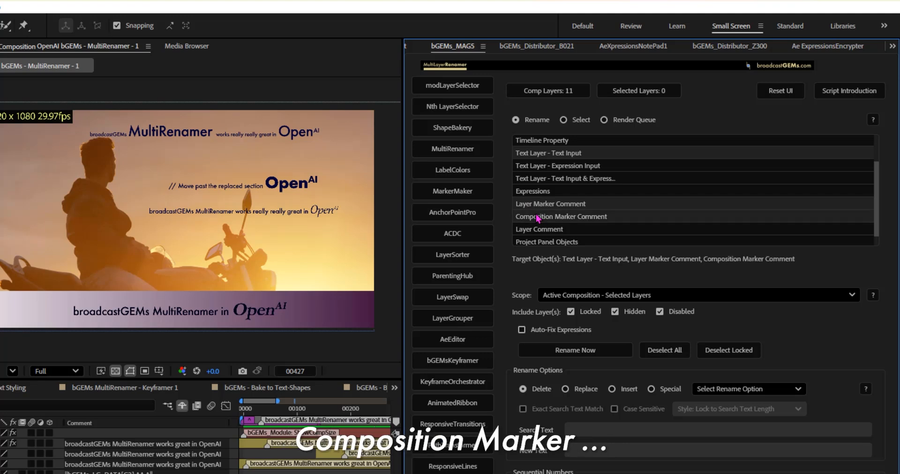
{"action": "scroll", "coordinate": [581, 220], "scroll_direction": "down", "scroll_amount": 1}
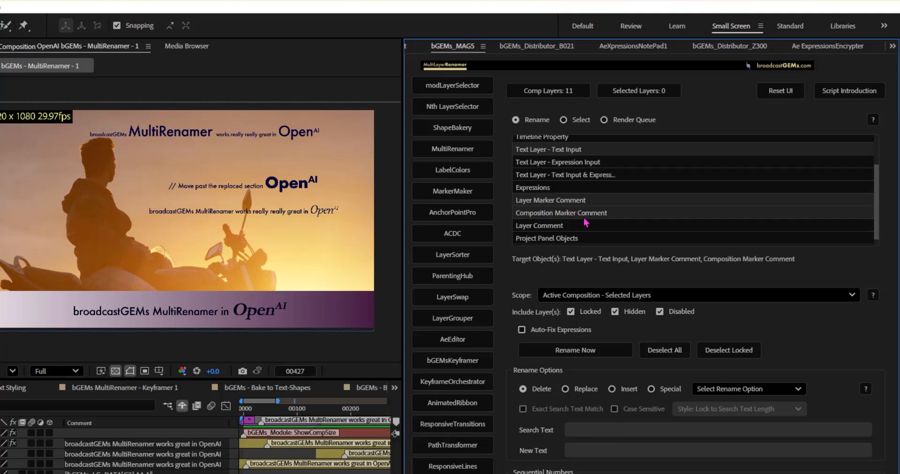
{"action": "scroll", "coordinate": [586, 222], "scroll_direction": "down", "scroll_amount": 1}
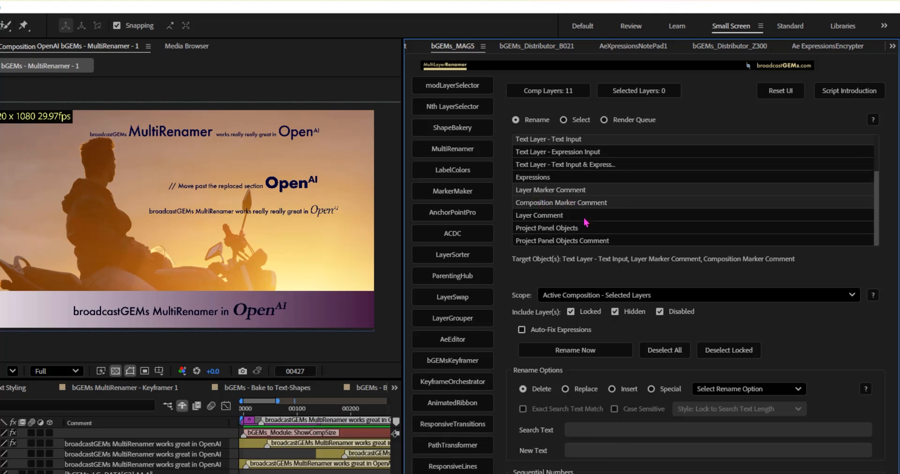
{"action": "left_click", "coordinate": [527, 216], "text": "ctrl"}
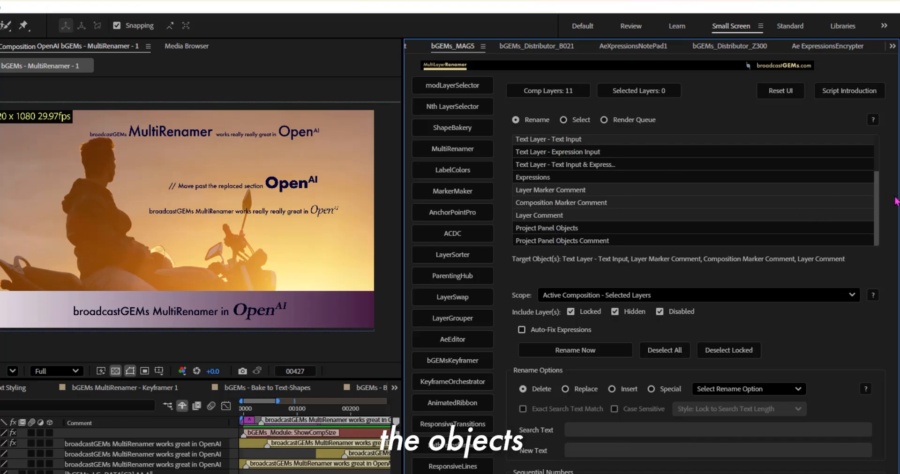
{"action": "left_click_drag", "start_coordinate": [878, 207], "coordinate": [886, 223]}
Step: Set the rename scope to Active Composition - All Layers
{"action": "left_click", "coordinate": [631, 294]}
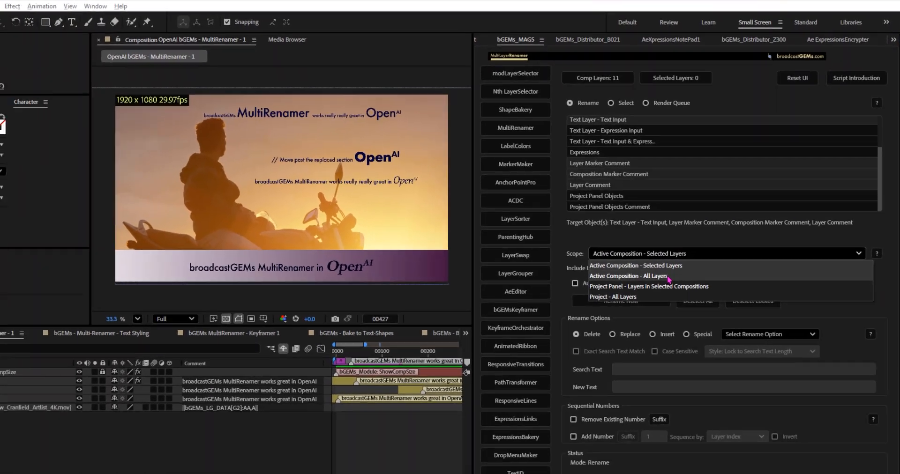
{"action": "left_click", "coordinate": [610, 321]}
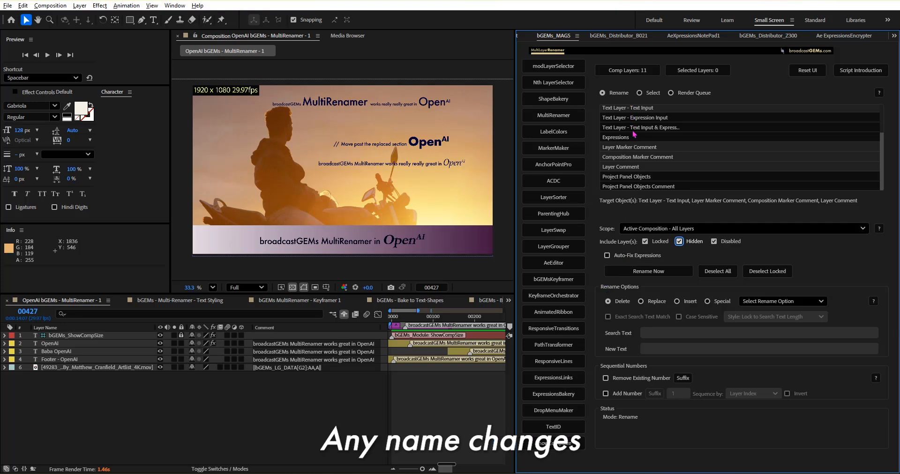
{"action": "scroll", "coordinate": [882, 145], "scroll_direction": "up", "scroll_amount": 2}
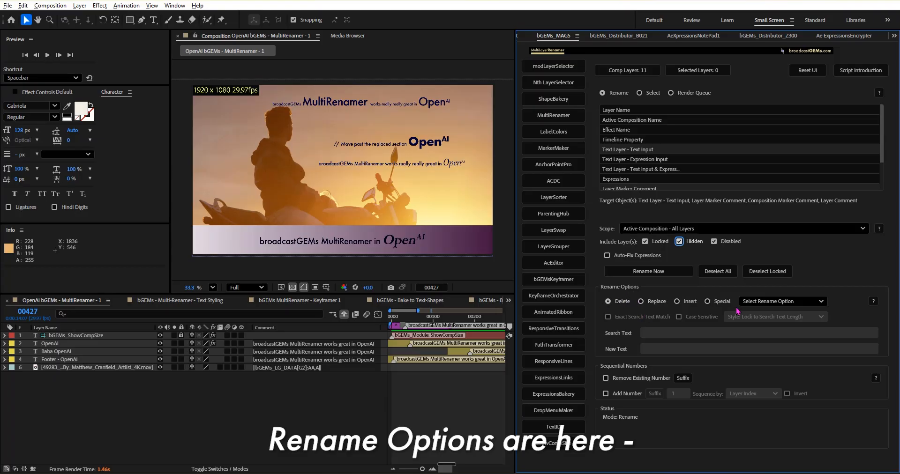
Step: Look through the rename options offered for the Delete, Insert and Special modes
{"action": "left_click", "coordinate": [750, 302]}
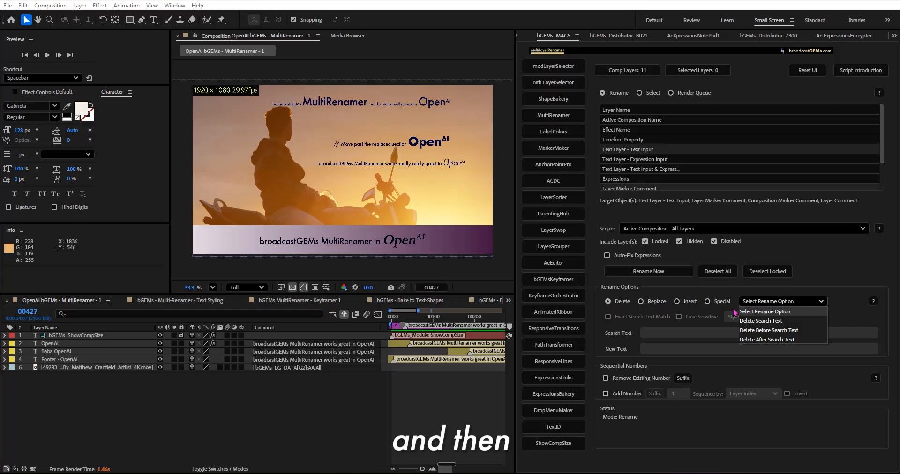
{"action": "left_click", "coordinate": [689, 303]}
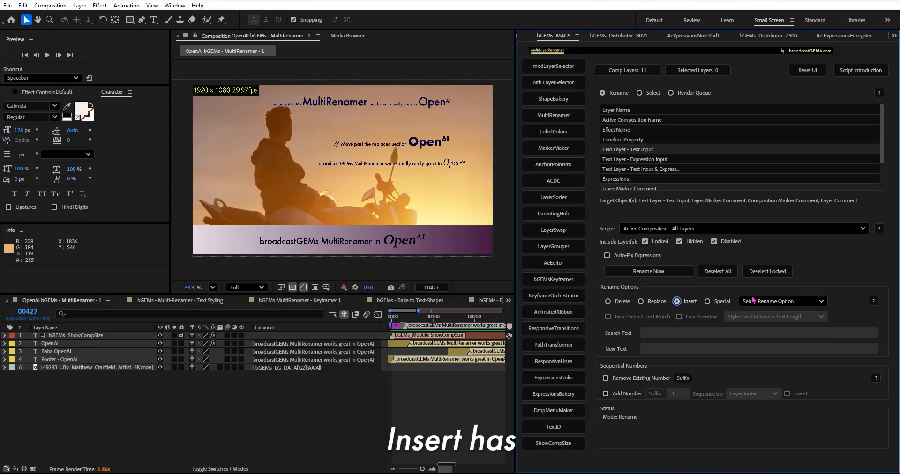
{"action": "left_click", "coordinate": [777, 302]}
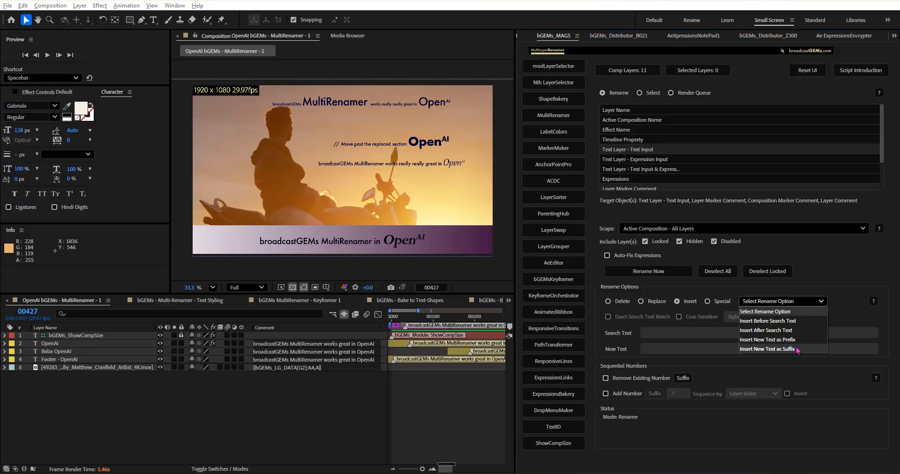
{"action": "left_click", "coordinate": [719, 304]}
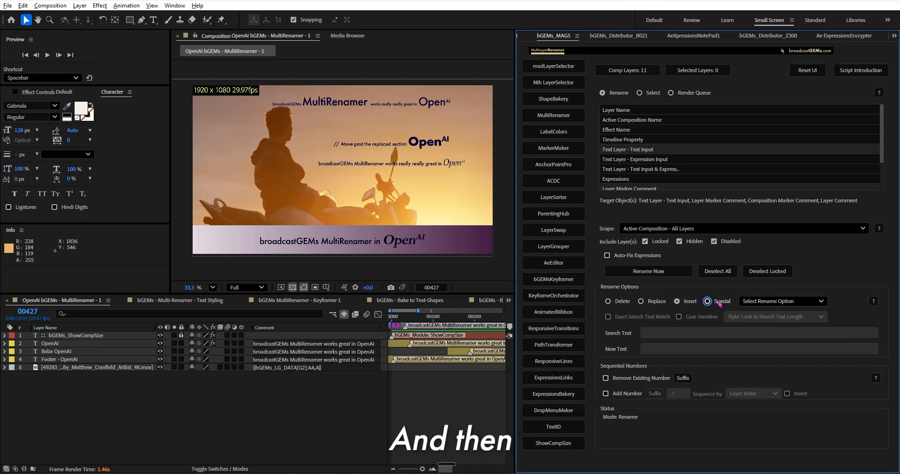
{"action": "left_click", "coordinate": [753, 303]}
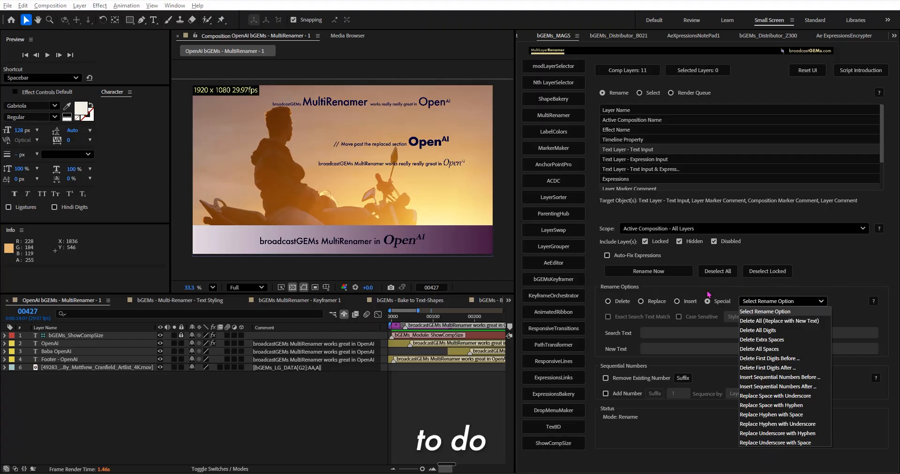
Step: Set up a Replace Search Text rename that replaces OpenAI with bGEMs
{"action": "left_click", "coordinate": [658, 302]}
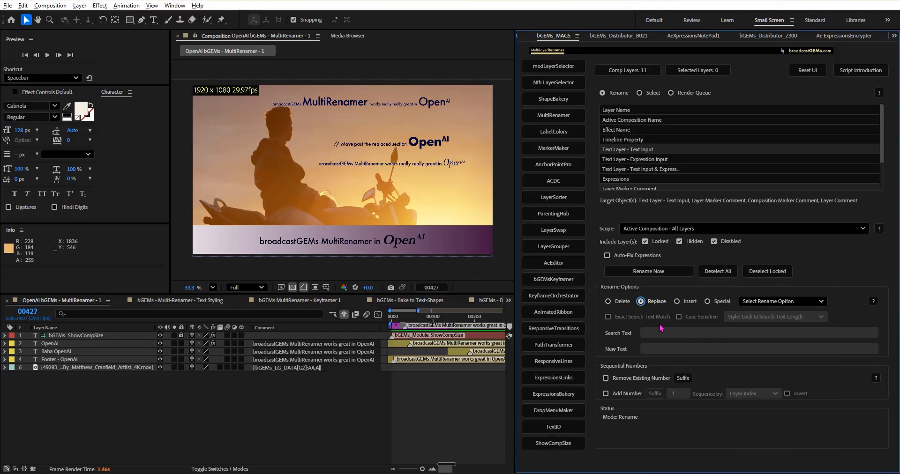
{"action": "left_click", "coordinate": [762, 301]}
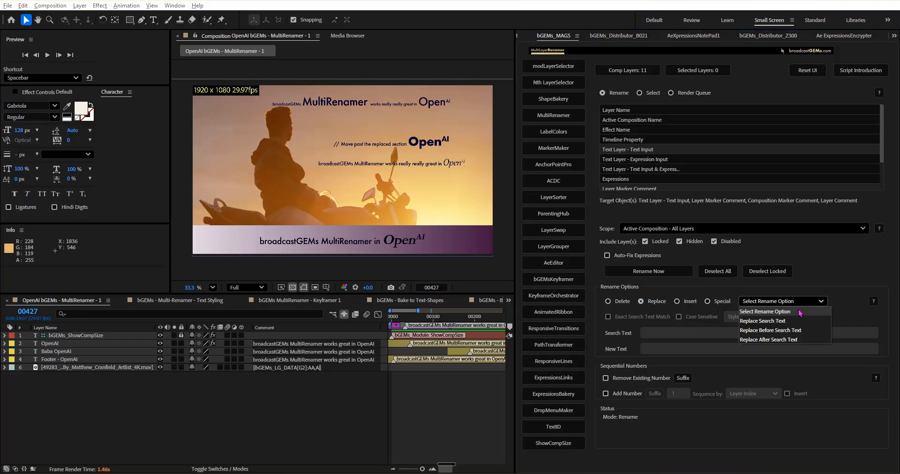
{"action": "left_click", "coordinate": [779, 322]}
{"action": "left_click", "coordinate": [692, 330]}
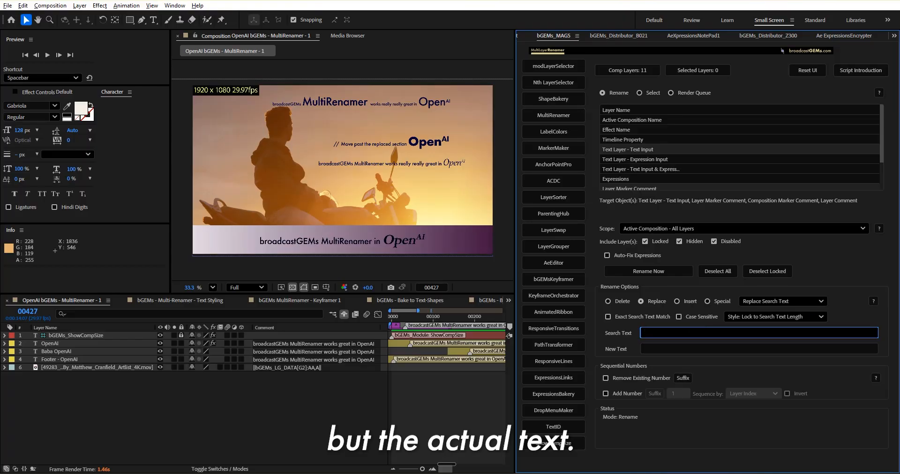
{"action": "type", "text": "Op"}
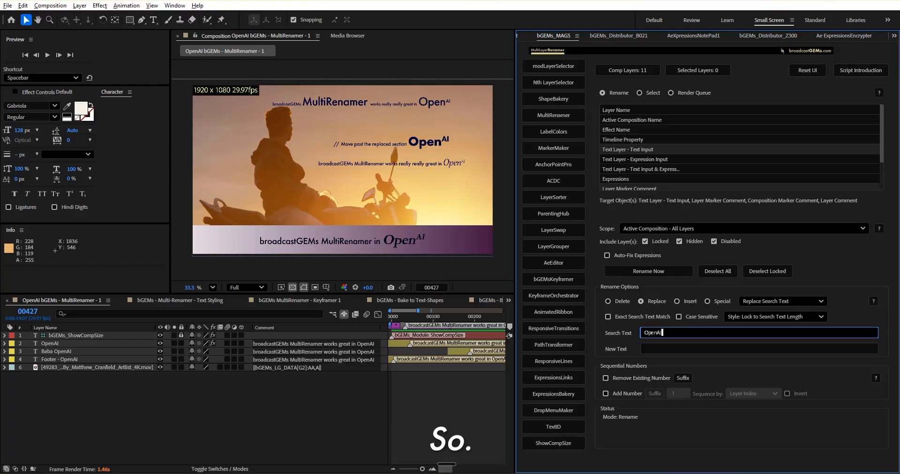
{"action": "type", "text": "enAI"}
{"action": "left_click", "coordinate": [677, 351]}
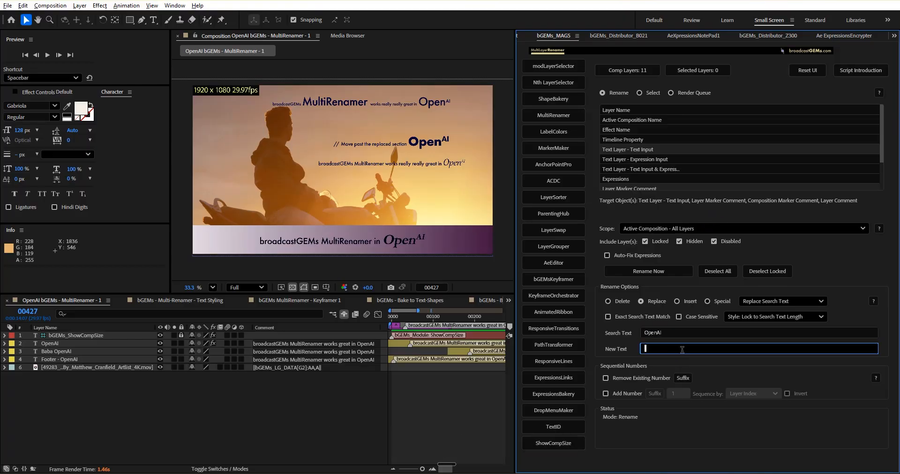
{"action": "type", "text": "bGEMs"}
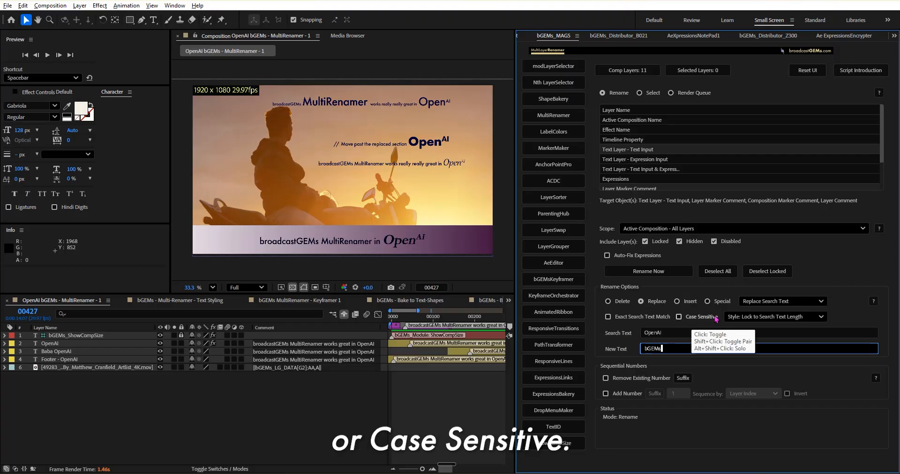
Step: Try the Remove Existing Number option with its prefix or suffix placement, and turn it off again
{"action": "left_click", "coordinate": [620, 378]}
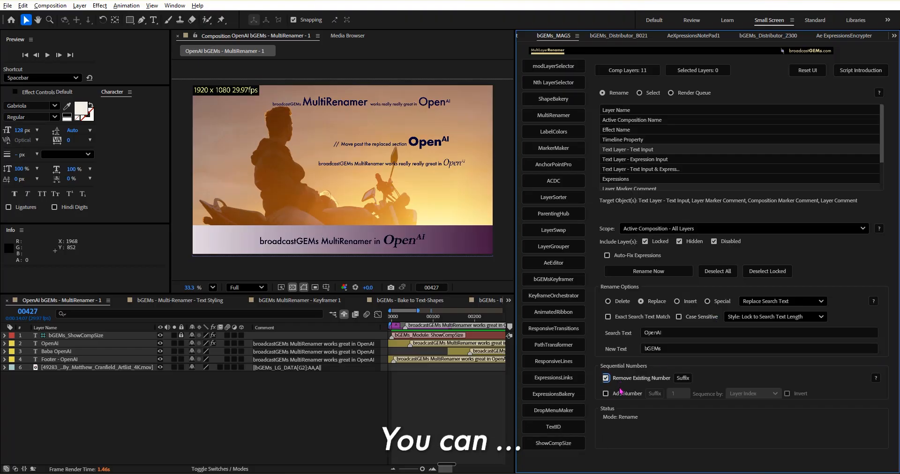
{"action": "left_click", "coordinate": [683, 378]}
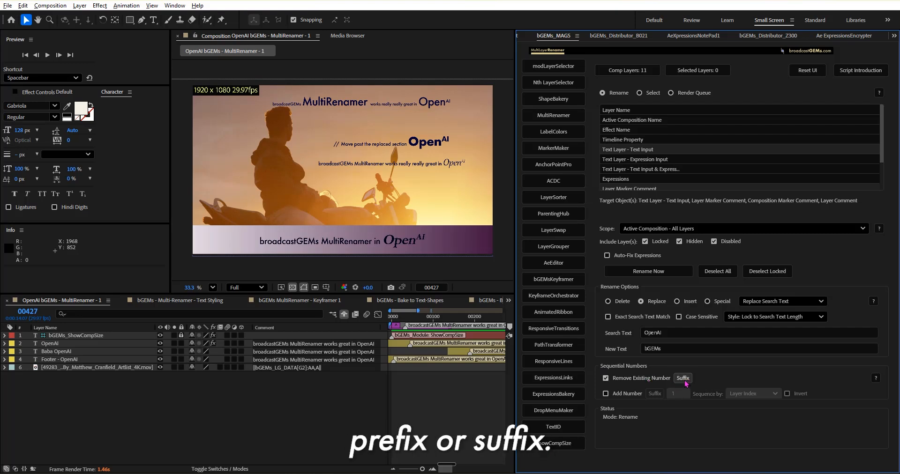
{"action": "left_click", "coordinate": [634, 379]}
Step: Try adding a sequential number as a prefix, testing different digits and the text QQ as its start value
{"action": "left_click", "coordinate": [631, 394]}
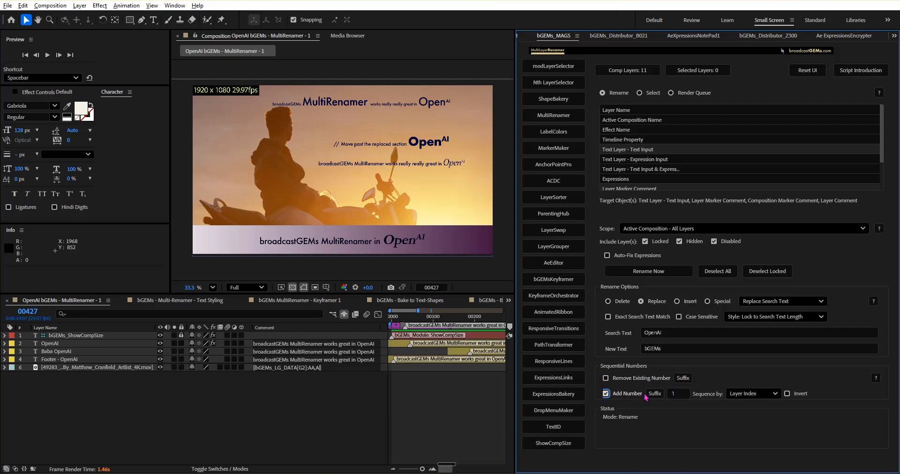
{"action": "left_click", "coordinate": [655, 394]}
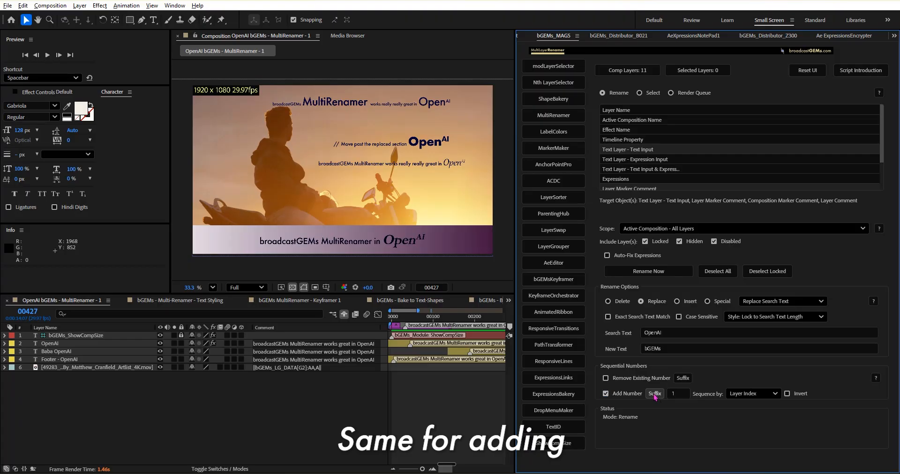
{"action": "left_click", "coordinate": [655, 396]}
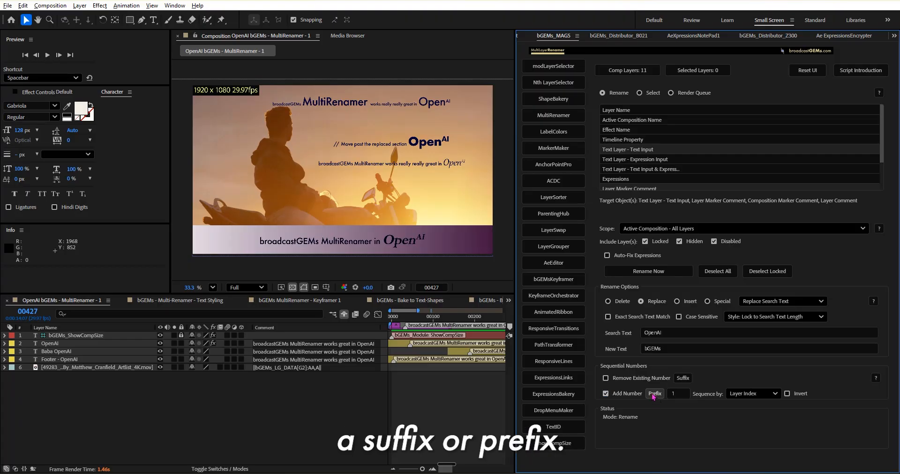
{"action": "left_click", "coordinate": [676, 398]}
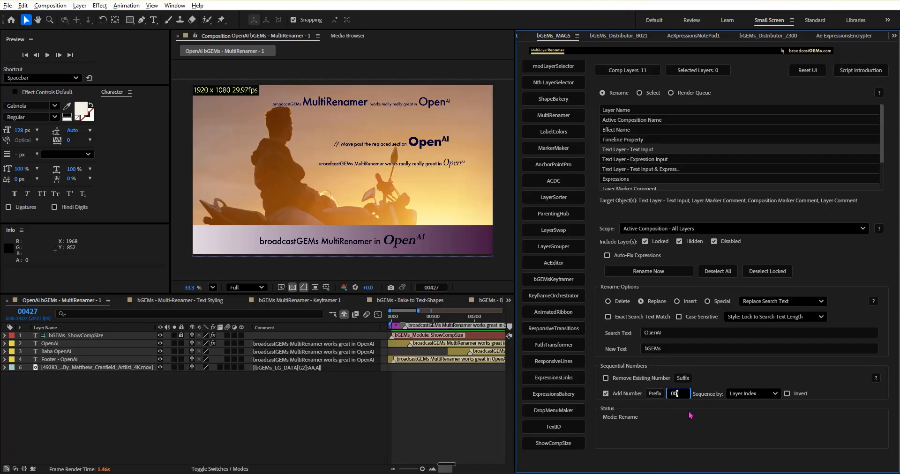
{"action": "key", "text": "BackSpace"}
{"action": "type", "text": "234"}
{"action": "left_click", "coordinate": [671, 394]}
{"action": "type", "text": "QQ3"}
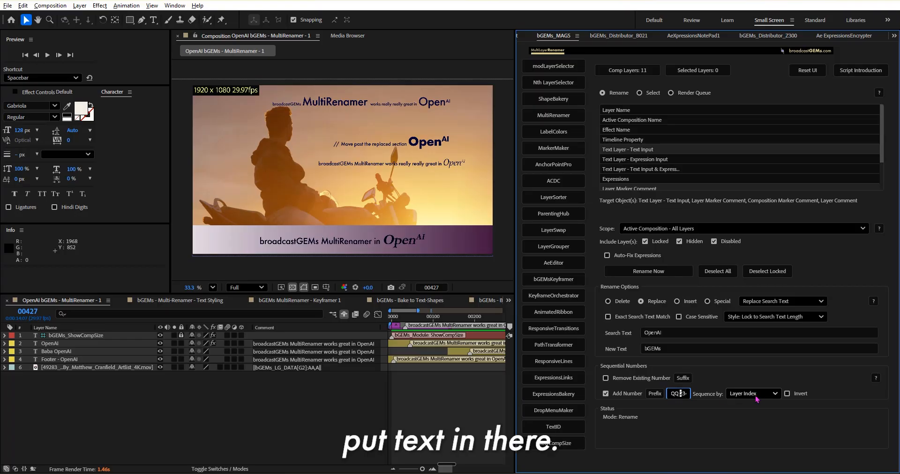
Step: Set the sequential start number to 01 and leave both Add Number and Remove Existing Number turned off
{"action": "key", "text": "ctrl+a"}
{"action": "key", "text": "BackSpace"}
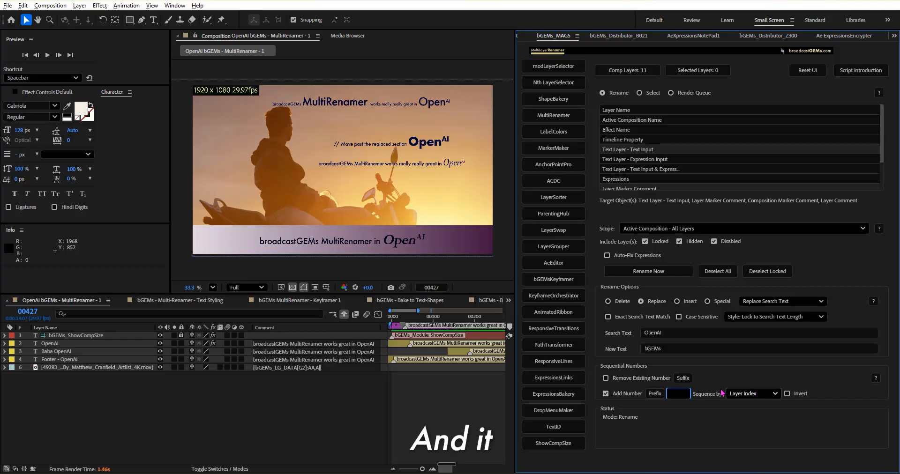
{"action": "type", "text": "01"}
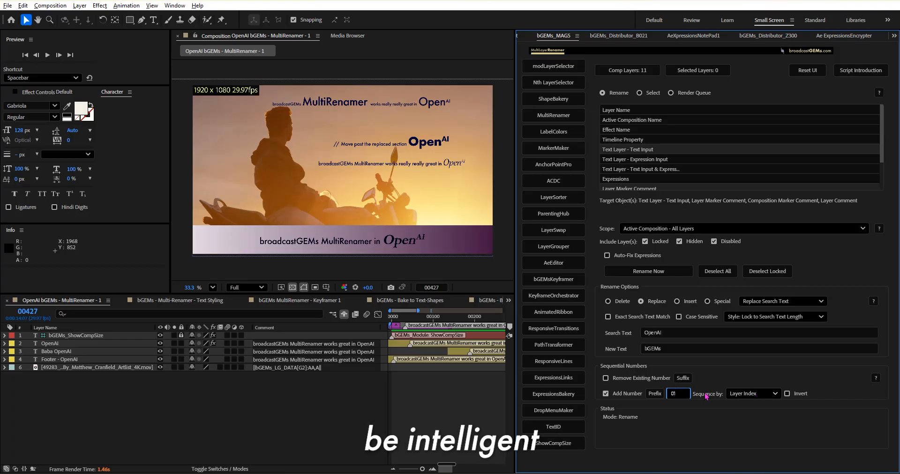
{"action": "left_click", "coordinate": [641, 394]}
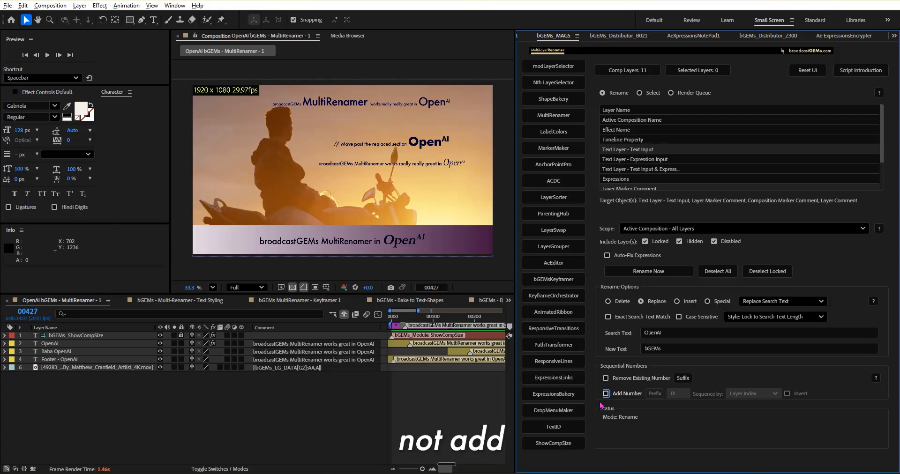
{"action": "left_click", "coordinate": [625, 380]}
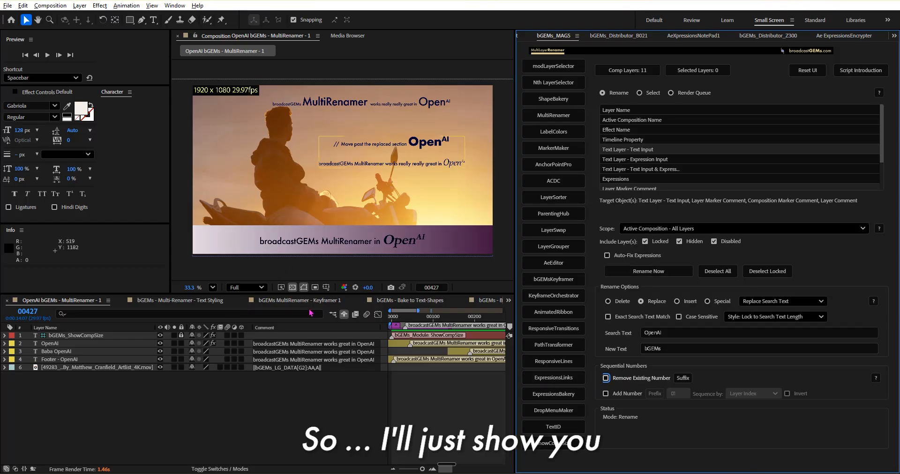
Step: Show the shy layers in the timeline and widen the Layer Name column to reveal the long names
{"action": "left_click", "coordinate": [344, 314]}
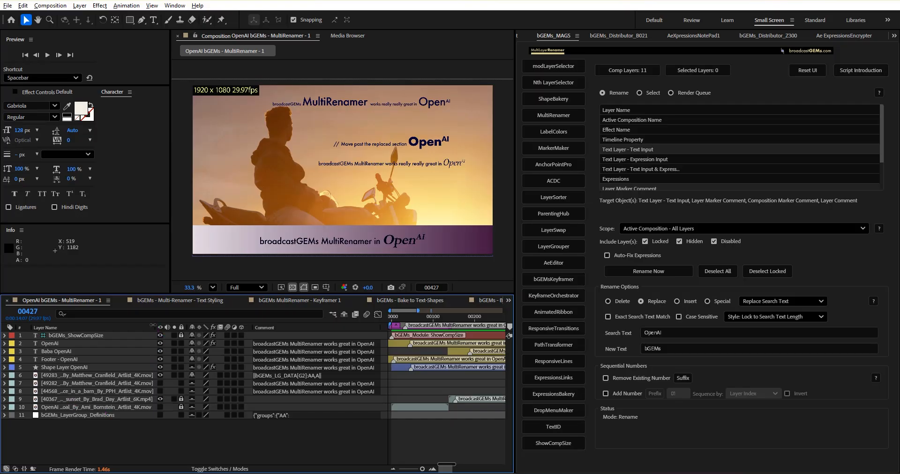
{"action": "left_click_drag", "start_coordinate": [152, 325], "coordinate": [259, 325]}
{"action": "left_click", "coordinate": [681, 330]}
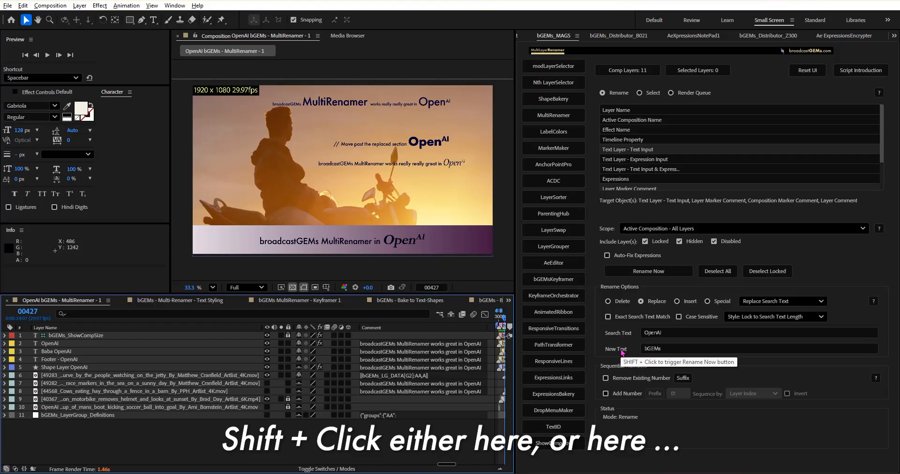
Step: Run the OpenAI to bGEMs rename on the selected text and comment targets, and again with only Layer Name targeted
{"action": "left_click", "coordinate": [652, 271]}
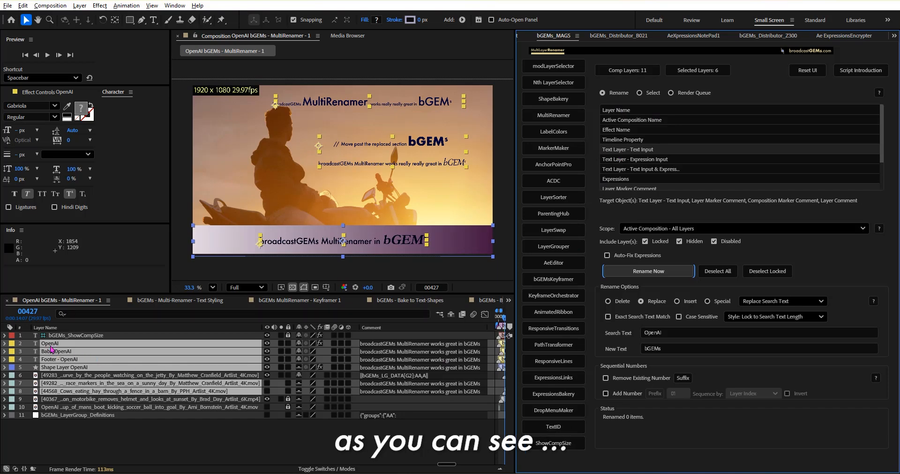
{"action": "left_click", "coordinate": [624, 110]}
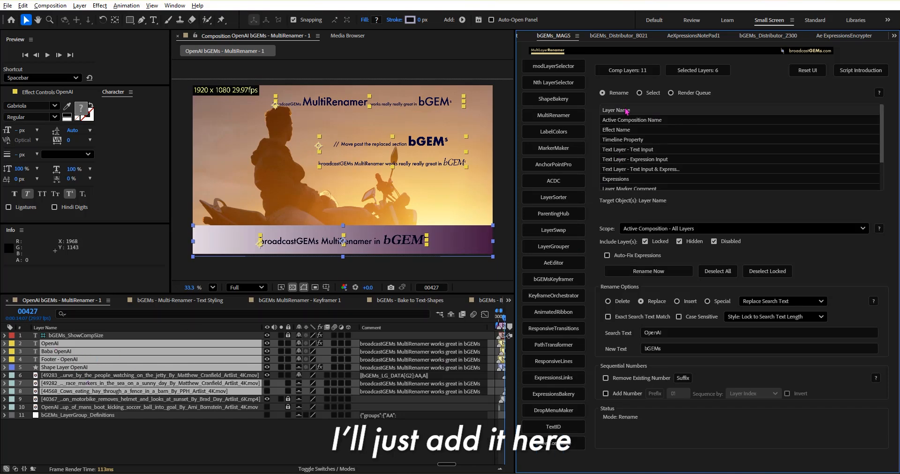
{"action": "left_click", "coordinate": [654, 277]}
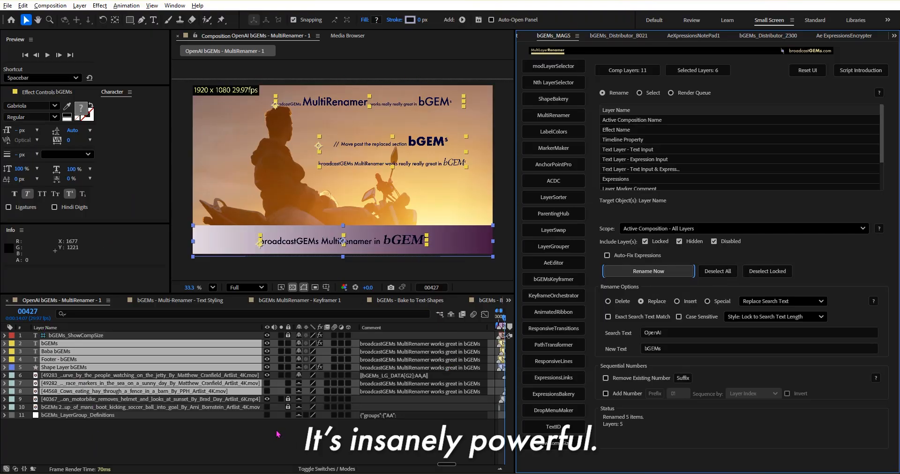
Step: Undo the layer name and text renames, redoing and undoing the text rename once to compare the retained styling
{"action": "key", "text": "ctrl+z"}
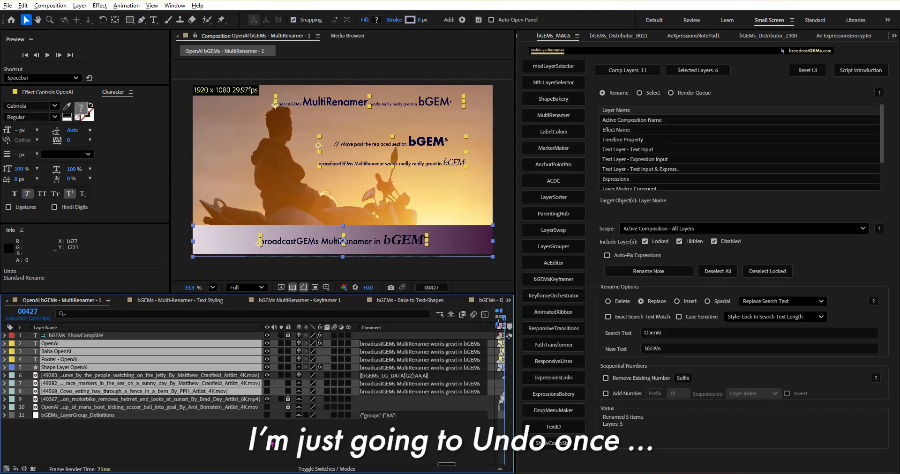
{"action": "key", "text": "ctrl+z"}
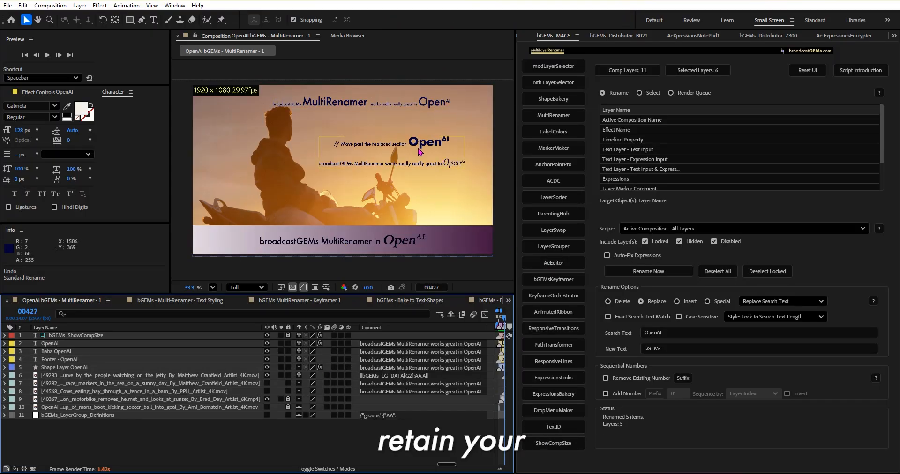
{"action": "key", "text": "ctrl+shift+z"}
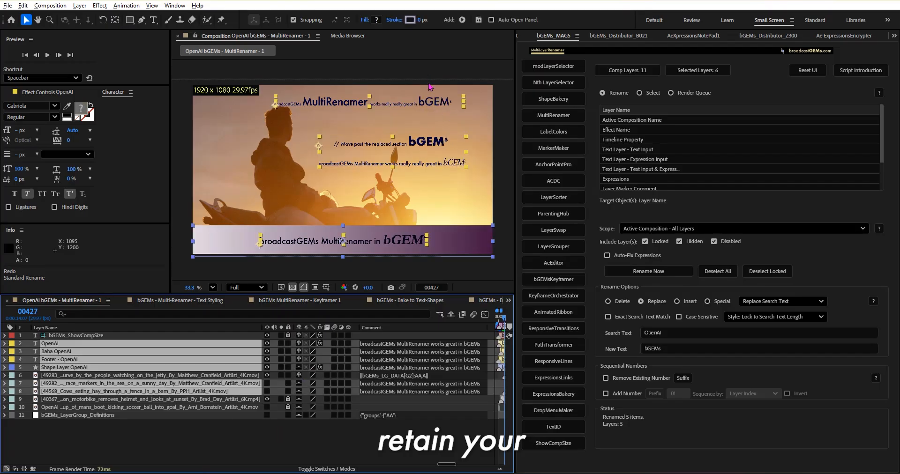
{"action": "key", "text": "ctrl+z"}
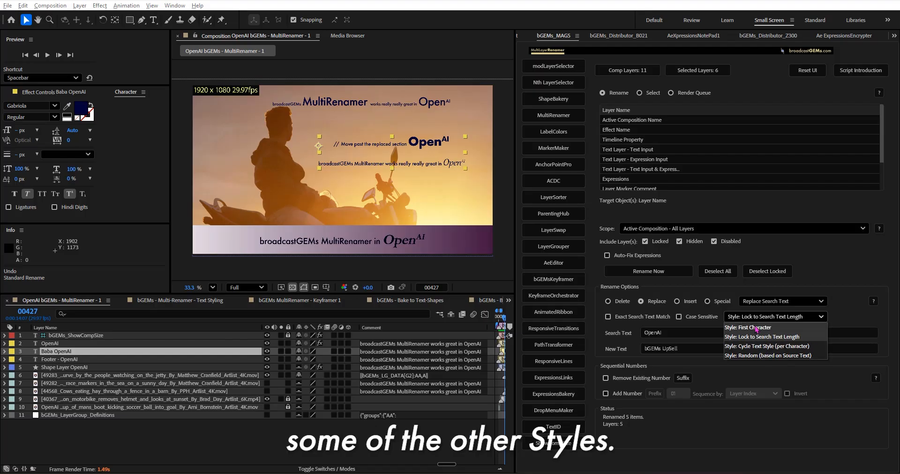
Step: Try replacing OpenAI with bGEMs UpSell in Layer Name and Text Layer - Text Input using Style: Lock to Search Text Length, and undo it
{"action": "left_click", "coordinate": [780, 336]}
{"action": "left_click", "coordinate": [656, 273]}
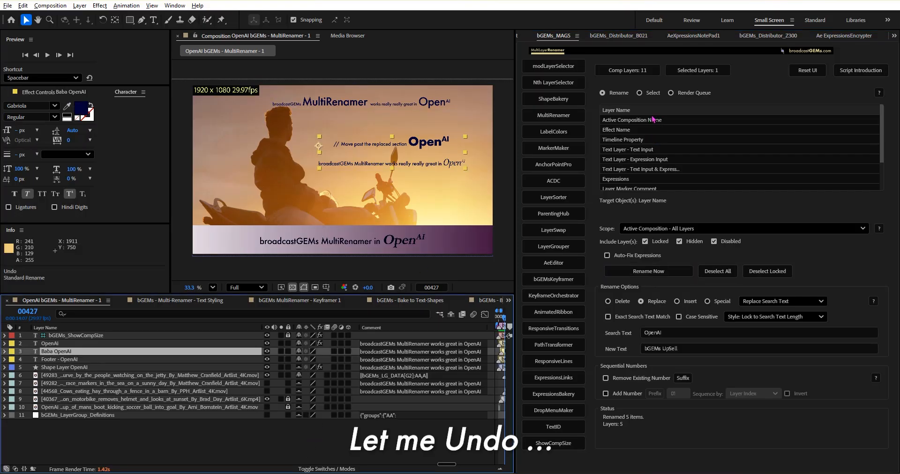
{"action": "left_click", "coordinate": [640, 150], "text": "ctrl"}
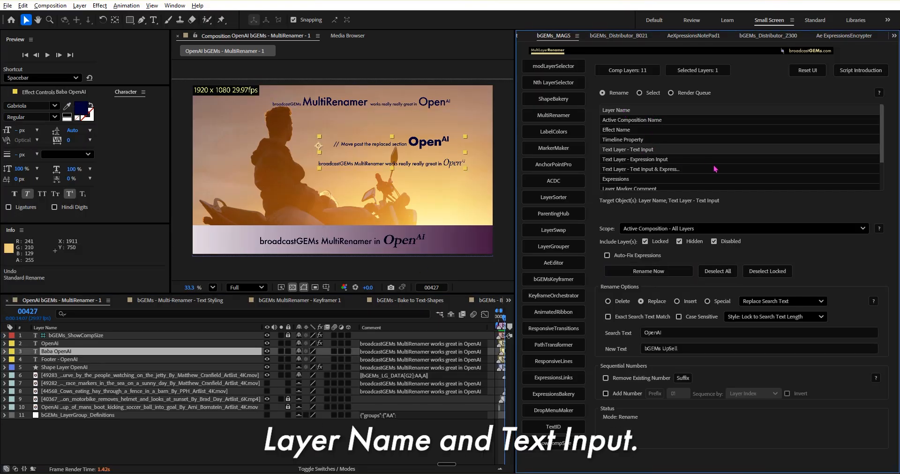
{"action": "left_click", "coordinate": [649, 273]}
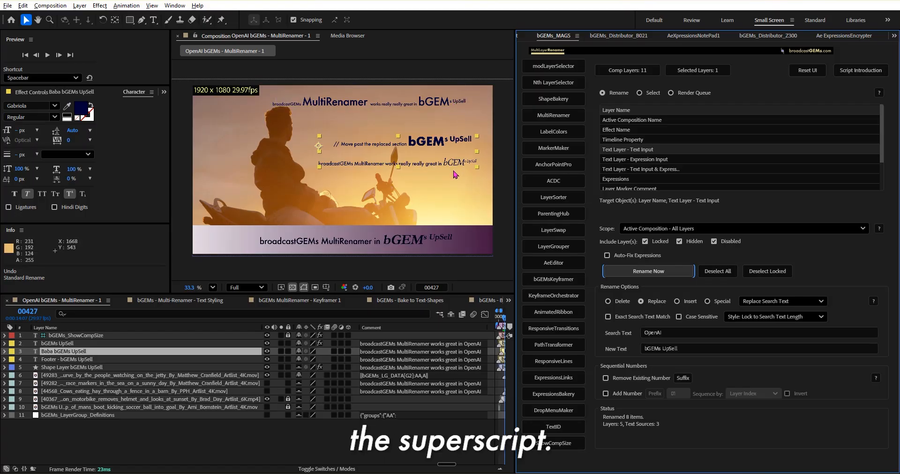
{"action": "key", "text": "ctrl+z"}
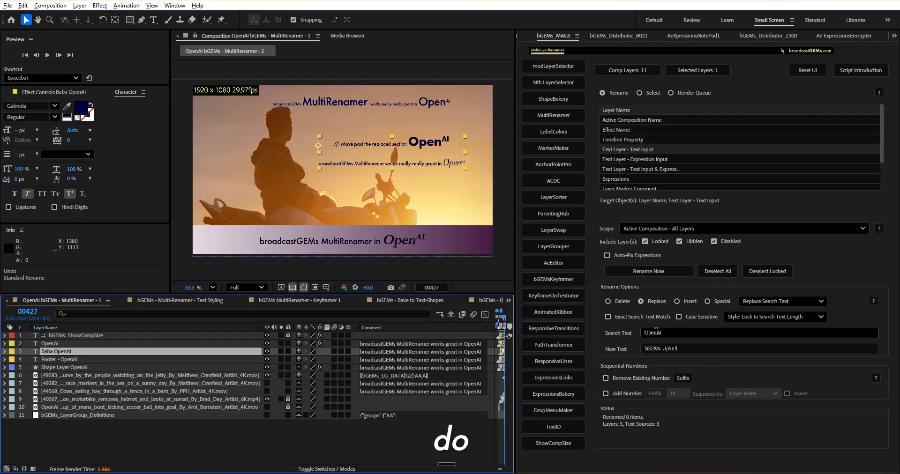
Step: Shorten the search text to Open and replace it with bGEMs UpSell in the layer names and text inputs
{"action": "left_click_drag", "start_coordinate": [656, 333], "coordinate": [670, 337]}
{"action": "key", "text": "BackSpace"}
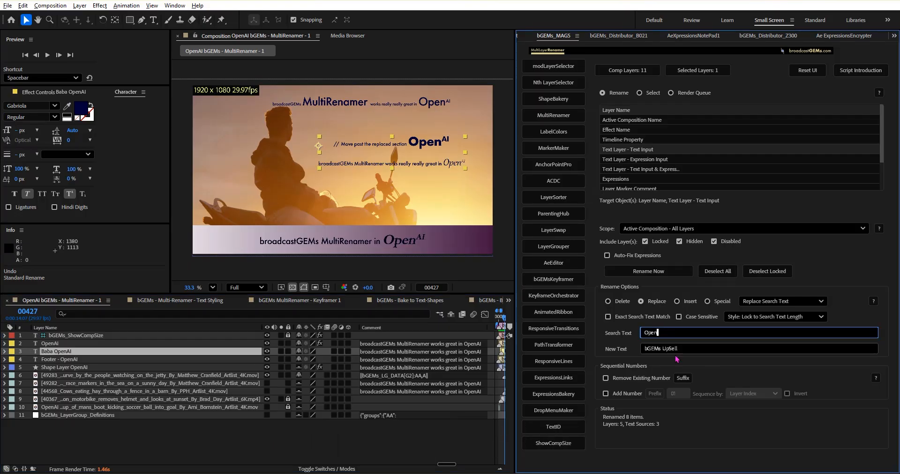
{"action": "left_click", "coordinate": [641, 271]}
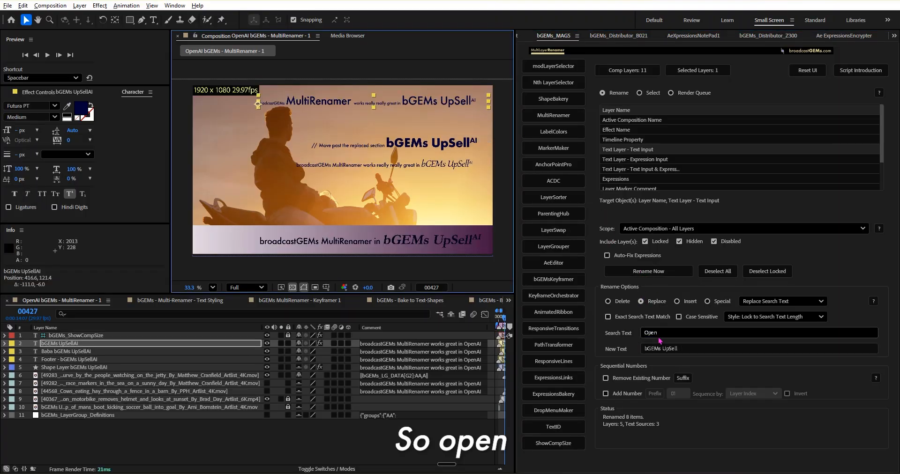
Step: Undo the text layer's repositioning and the rename of Open to bGEMs UpSell
{"action": "left_click", "coordinate": [647, 349]}
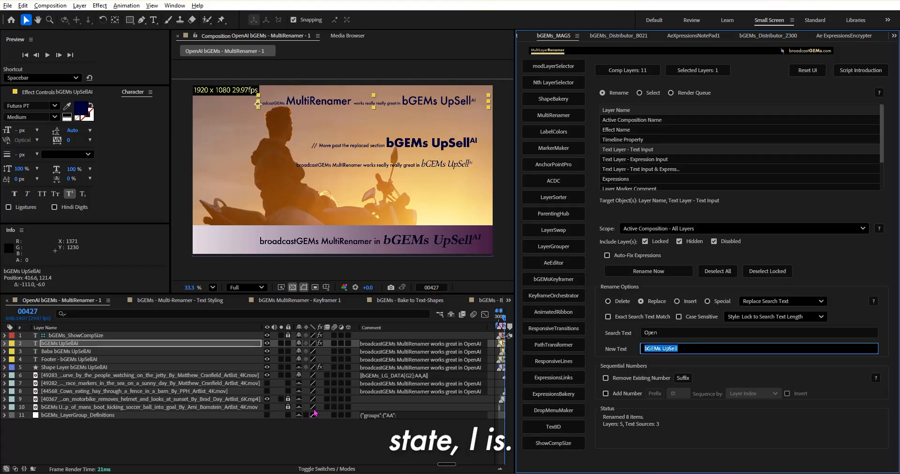
{"action": "left_click", "coordinate": [314, 431]}
{"action": "key", "text": "ctrl+z"}
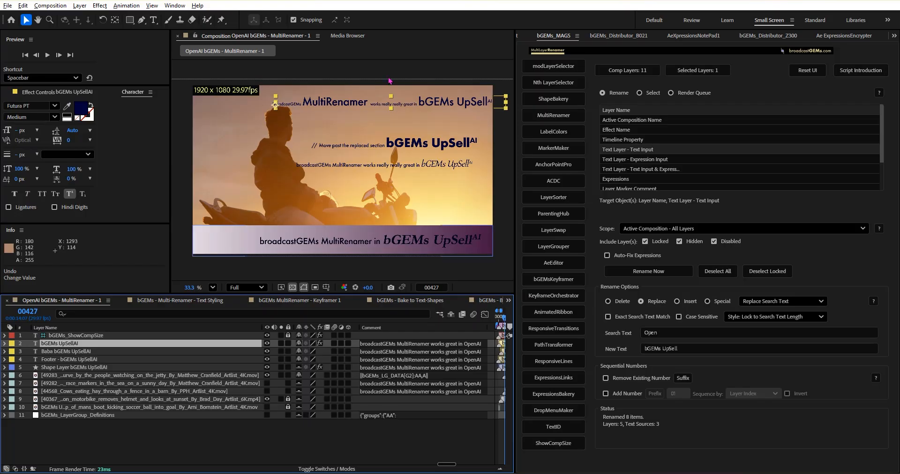
{"action": "key", "text": "ctrl+z"}
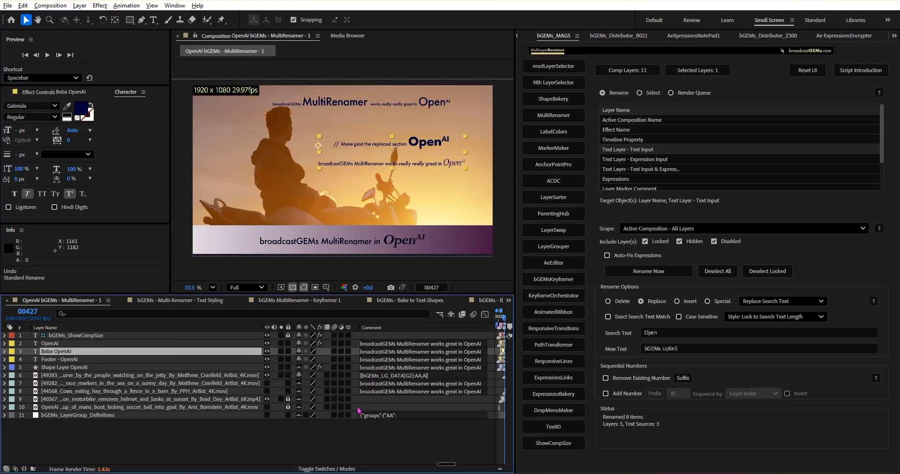
Step: Replace the search terms Open,AI with bGEMs UpSell,25 in the layer names and text inputs of all layers in the active composition
{"action": "left_click", "coordinate": [685, 334]}
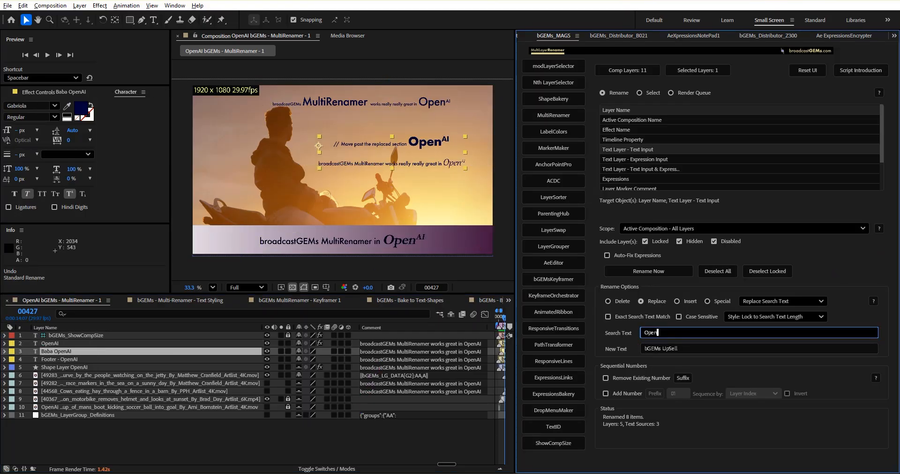
{"action": "type", "text": ","}
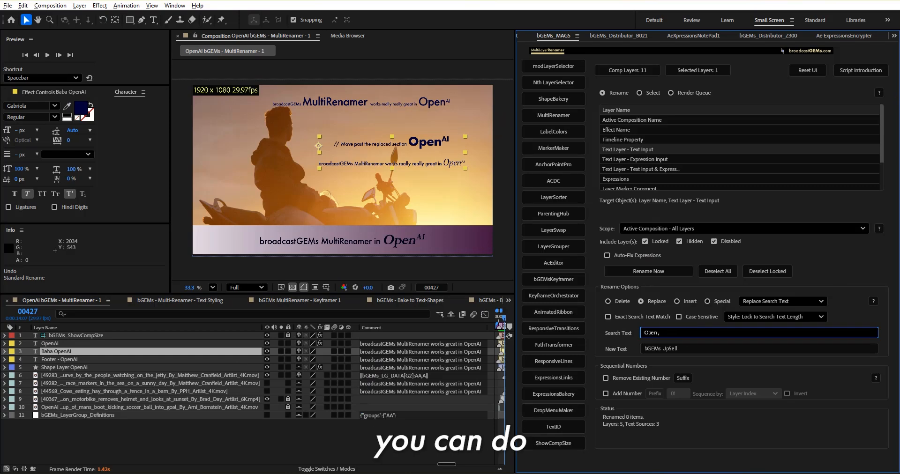
{"action": "type", "text": " AI"}
{"action": "key", "text": "Tab"}
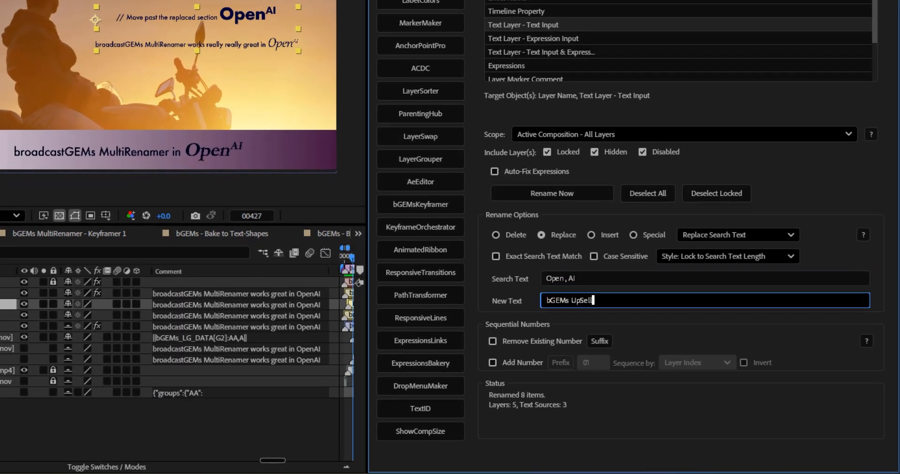
{"action": "type", "text": ", AI"}
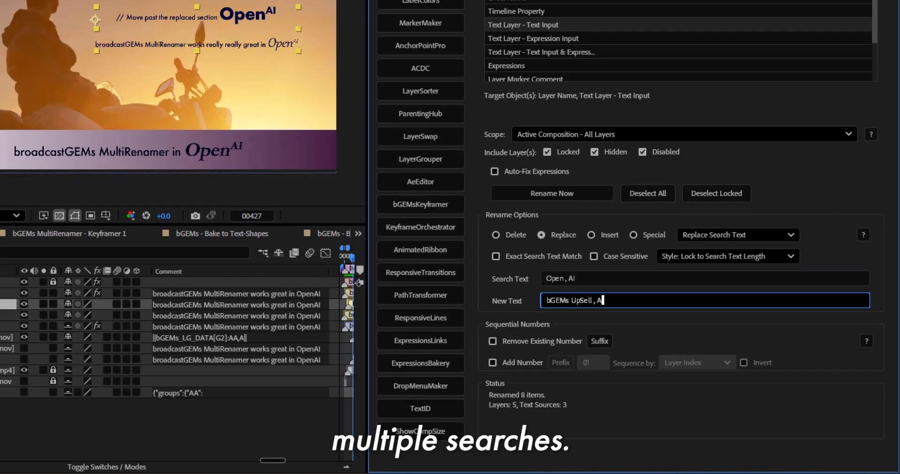
{"action": "left_click", "coordinate": [572, 135]}
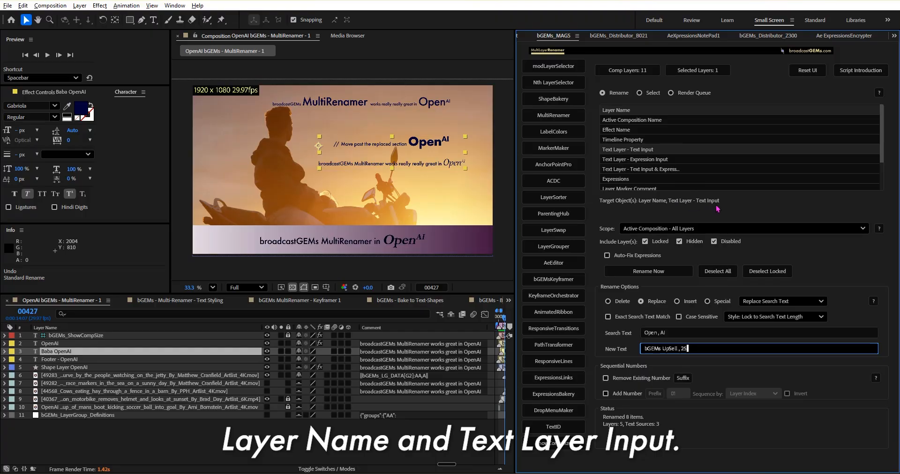
{"action": "left_click", "coordinate": [649, 271]}
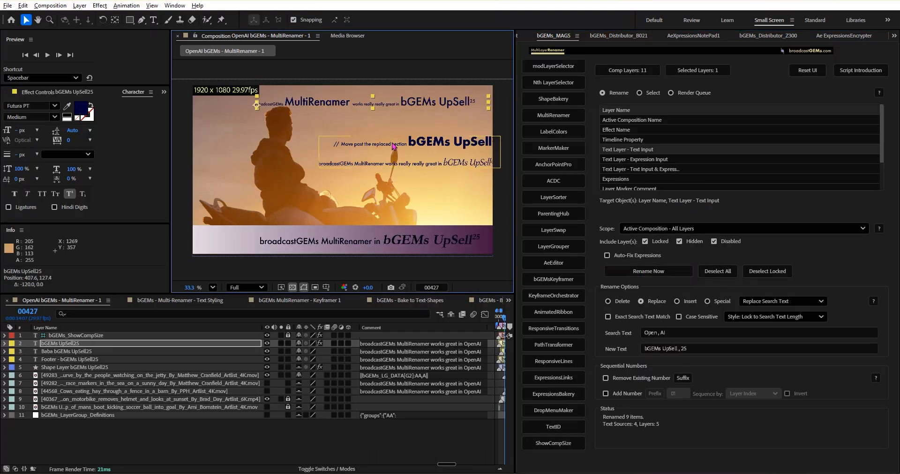
Step: Move the two middle text layers back inside the composition frame and select the Search Text and New Text entries
{"action": "left_click_drag", "start_coordinate": [402, 140], "coordinate": [390, 136]}
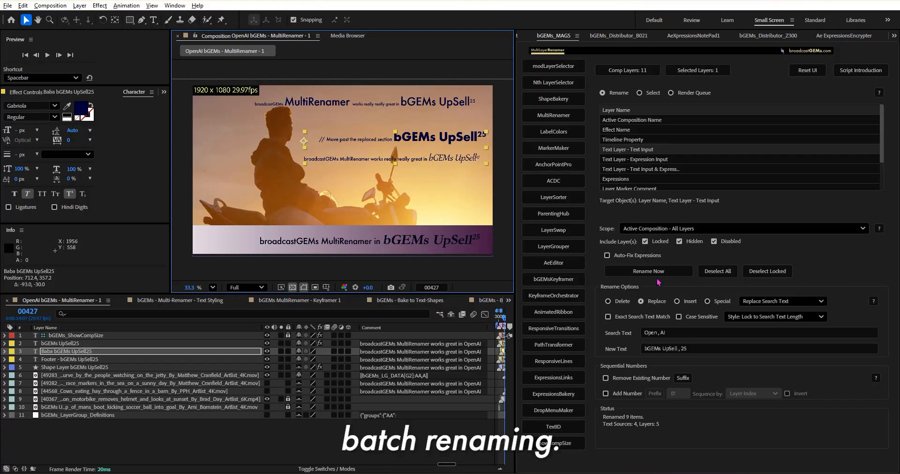
{"action": "left_click", "coordinate": [667, 332]}
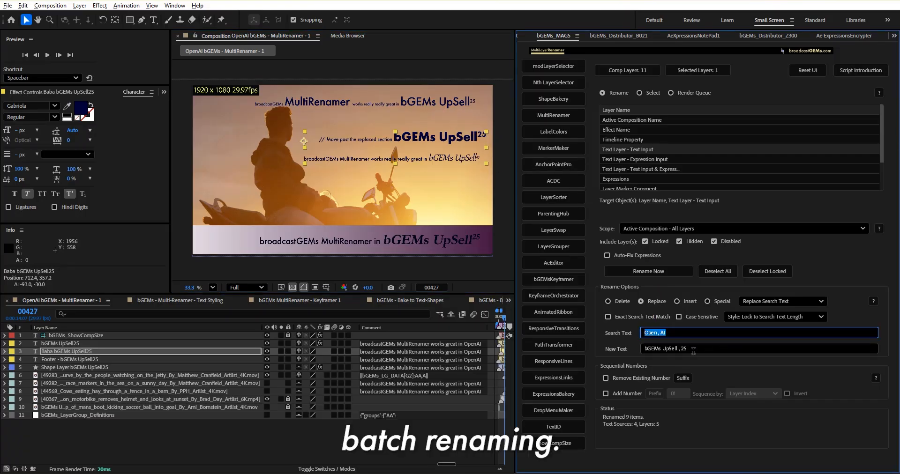
{"action": "key", "text": "Tab"}
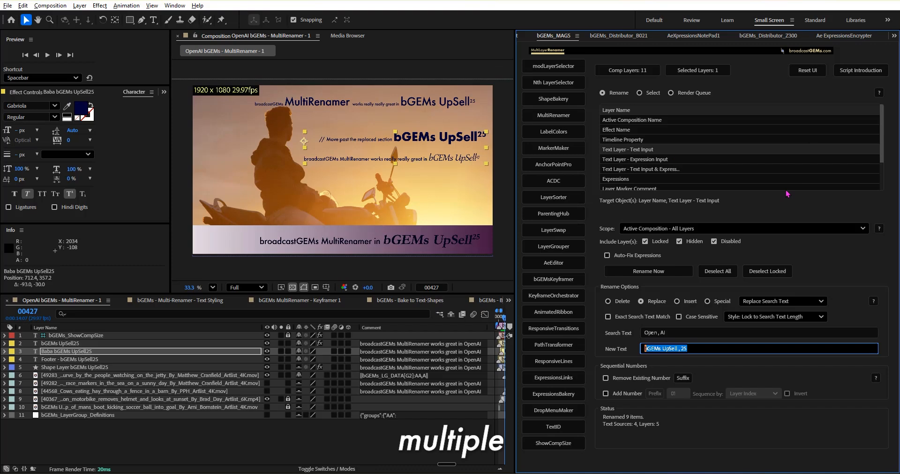
Step: Switch from Rename through Select to Render Queue mode and get the name list of the queued items
{"action": "left_click", "coordinate": [640, 93]}
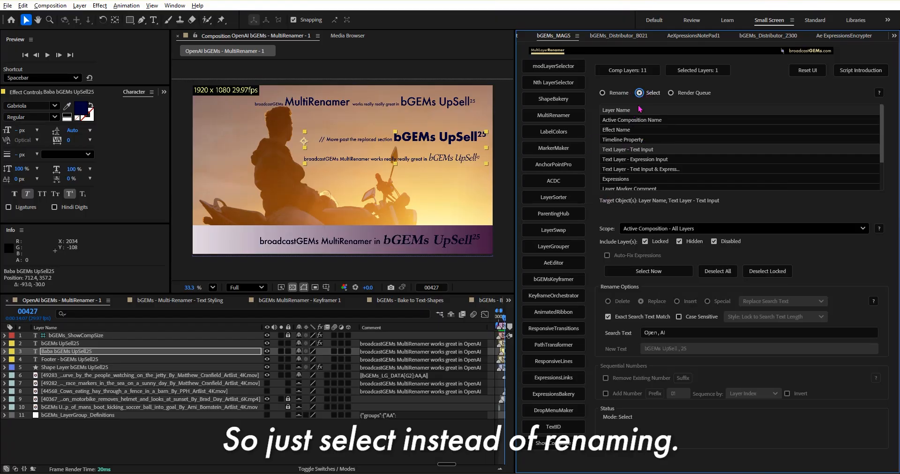
{"action": "left_click", "coordinate": [691, 97]}
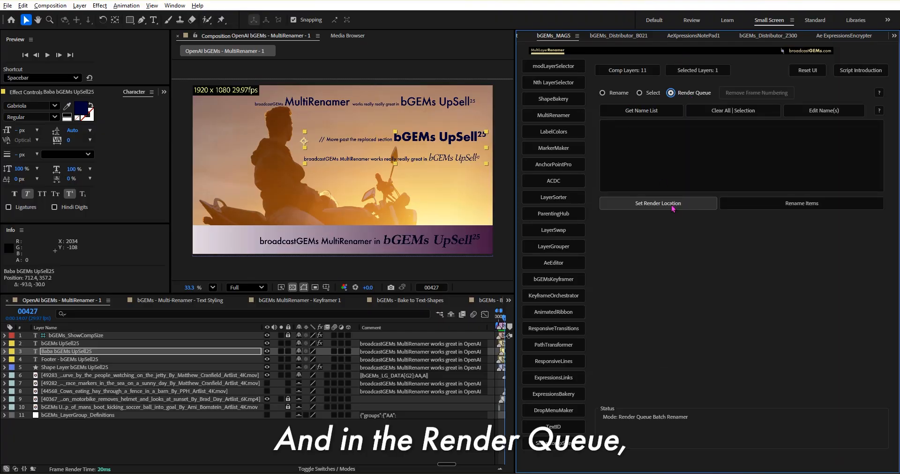
{"action": "left_click", "coordinate": [652, 112]}
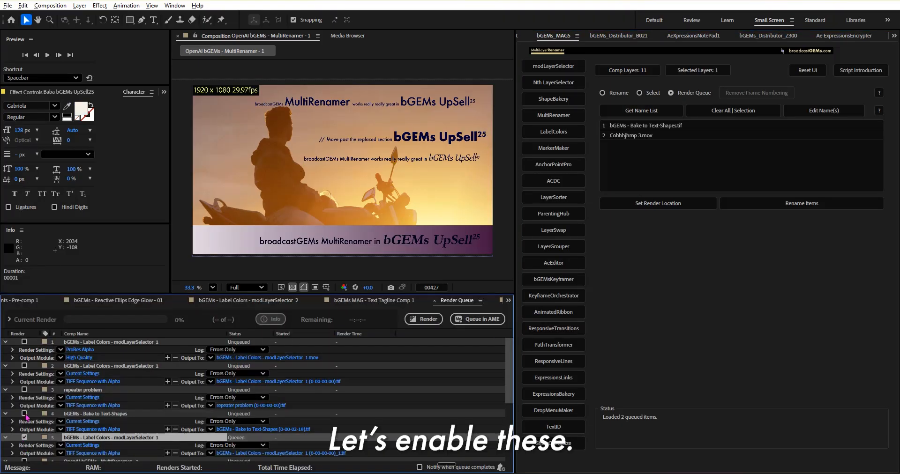
Step: Enable repeater problem and bGEMs - Bake to Text-Shapes in the render queue, and reload the name list with frame numbering removed
{"action": "left_click", "coordinate": [25, 390]}
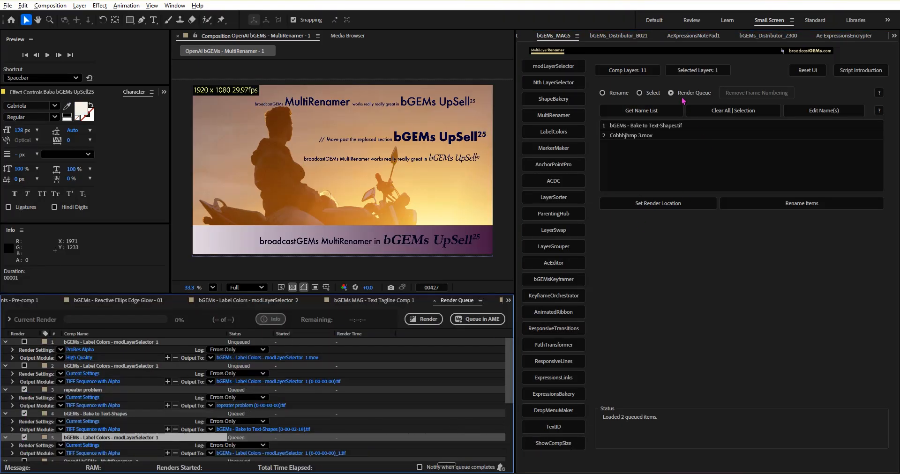
{"action": "left_click", "coordinate": [654, 111]}
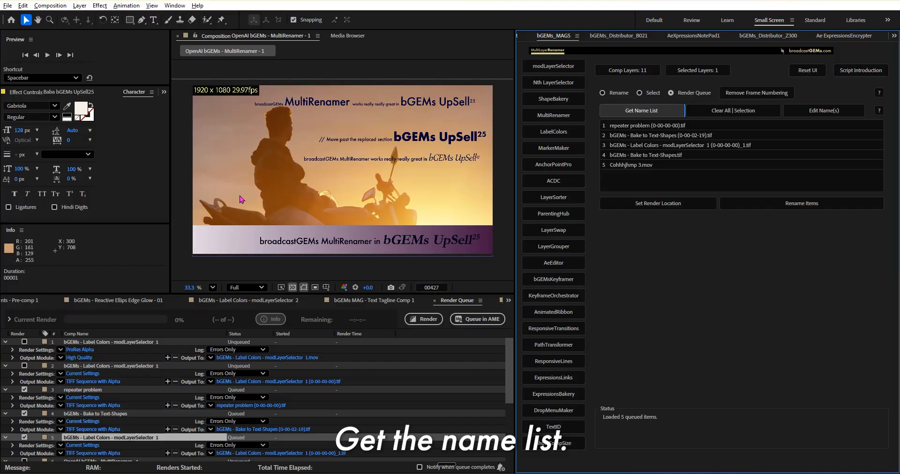
{"action": "left_click", "coordinate": [189, 236]}
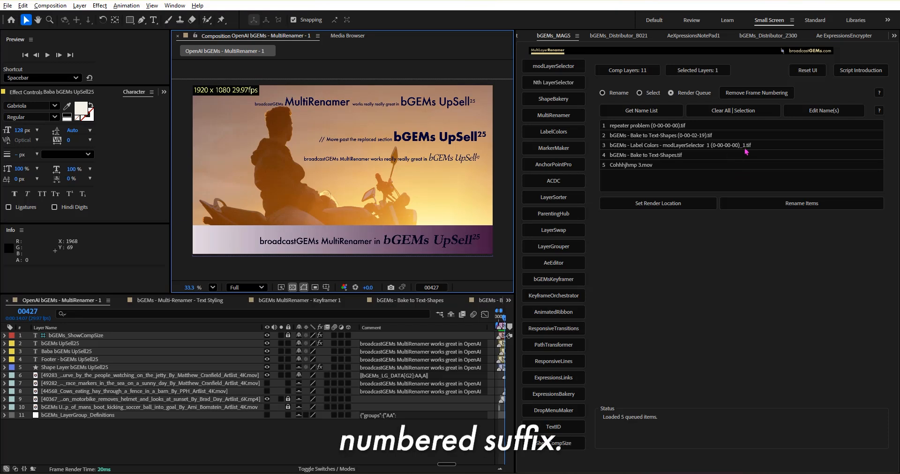
{"action": "left_click", "coordinate": [748, 93]}
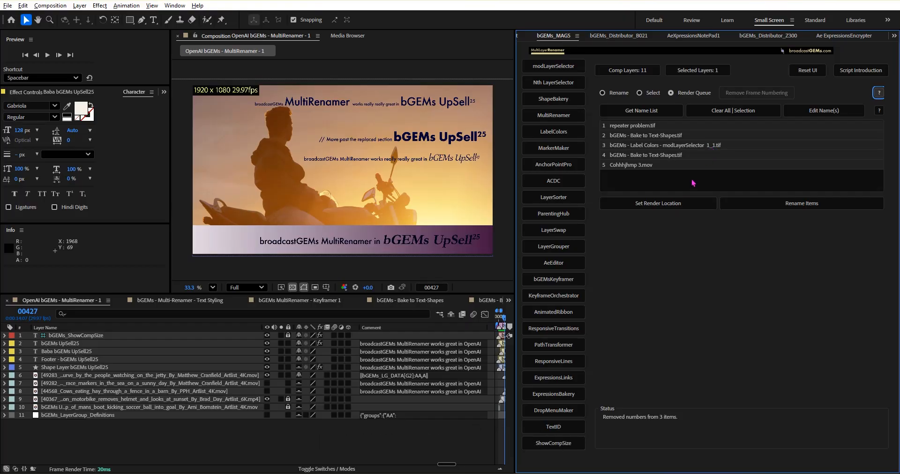
Step: Edit names 2 to 4 in the list to sdfsdfMs - Bake to Text-Shapes.tif, fsdfMs - Bake to Text-Shapes.tif and sdfsdfs.mov
{"action": "left_click", "coordinate": [825, 115]}
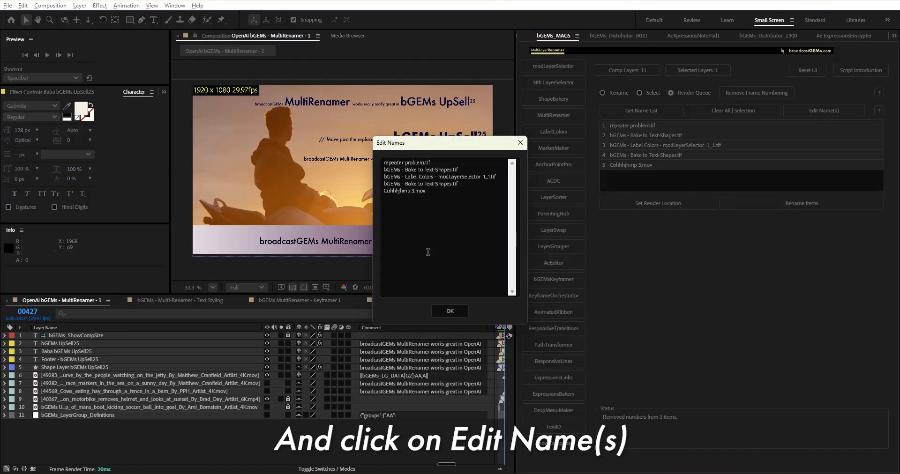
{"action": "left_click_drag", "start_coordinate": [394, 169], "coordinate": [376, 176]}
{"action": "type", "text": "sdfsdffsdf"}
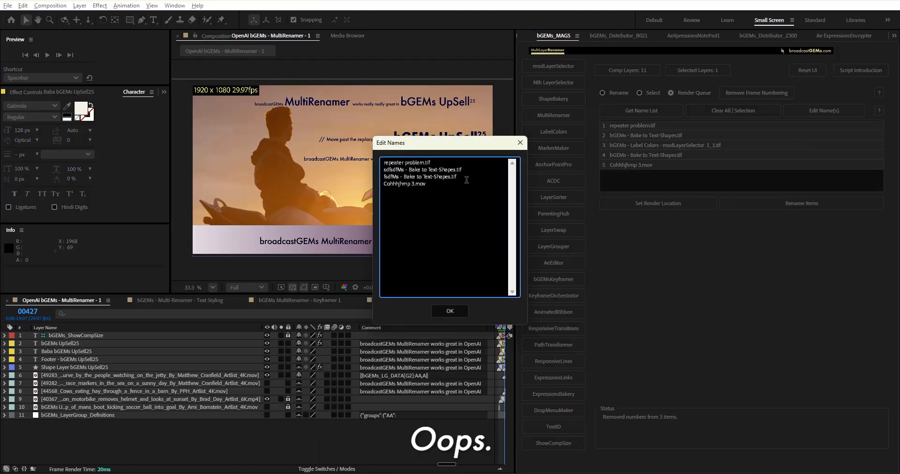
{"action": "key", "text": "Return"}
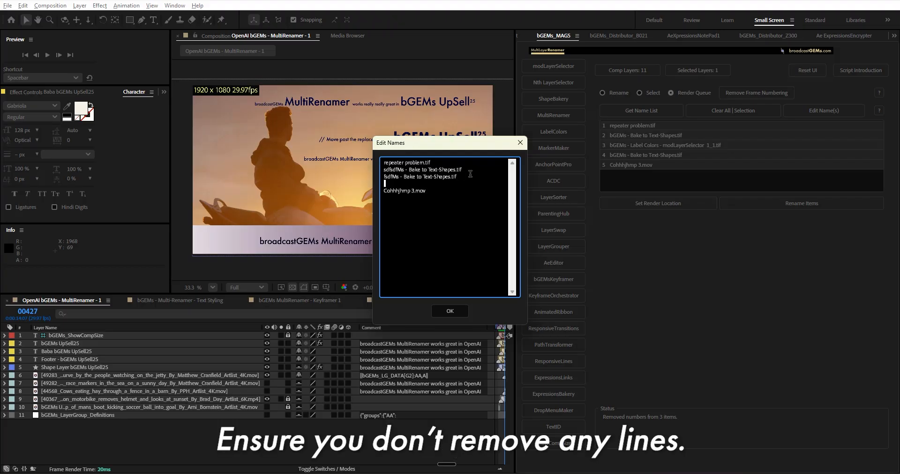
{"action": "type", "text": "sdfsdfs.mov"}
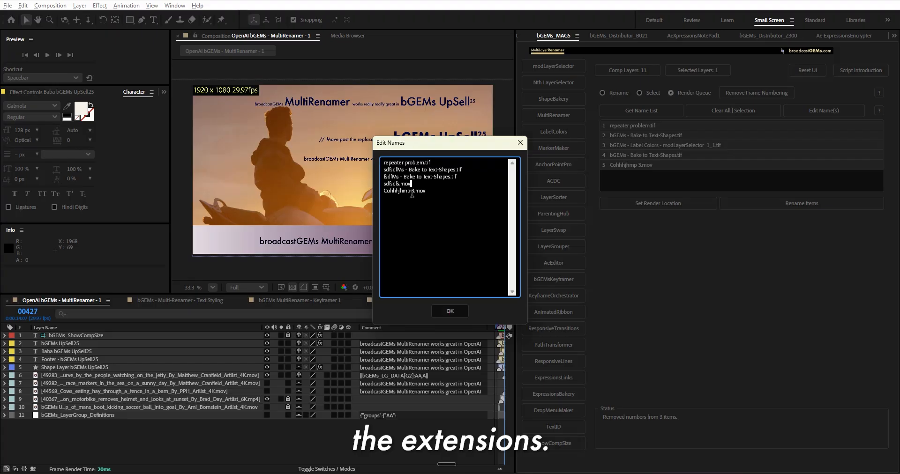
{"action": "left_click", "coordinate": [452, 315]}
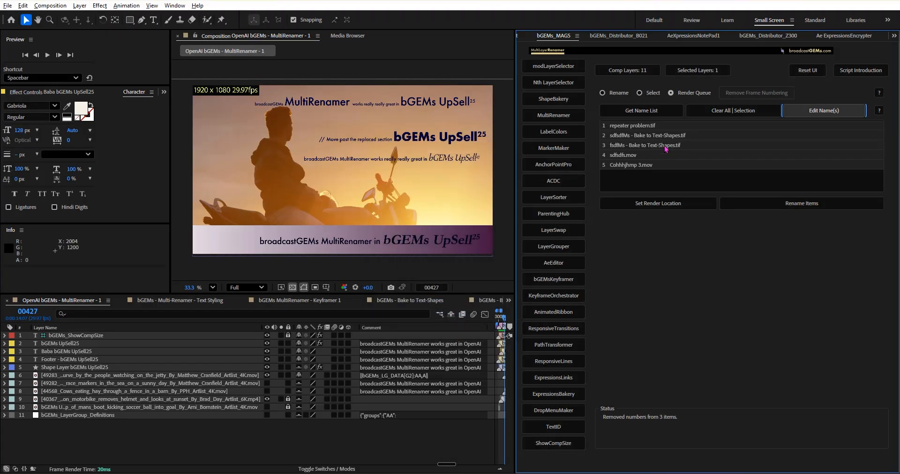
Step: Check the output names of the queued items in the render queue and return to the composition
{"action": "left_click", "coordinate": [276, 450]}
{"action": "key", "text": "ctrl+alt+0"}
{"action": "scroll", "coordinate": [252, 394], "scroll_direction": "down", "scroll_amount": 1}
{"action": "left_click", "coordinate": [277, 73]}
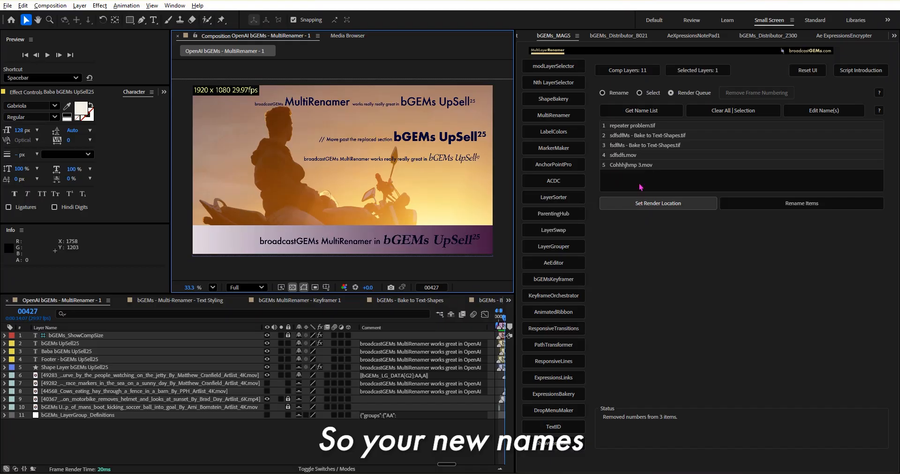
Step: View the output folder chooser for setting the render location and leave it without choosing a folder
{"action": "left_click", "coordinate": [654, 203]}
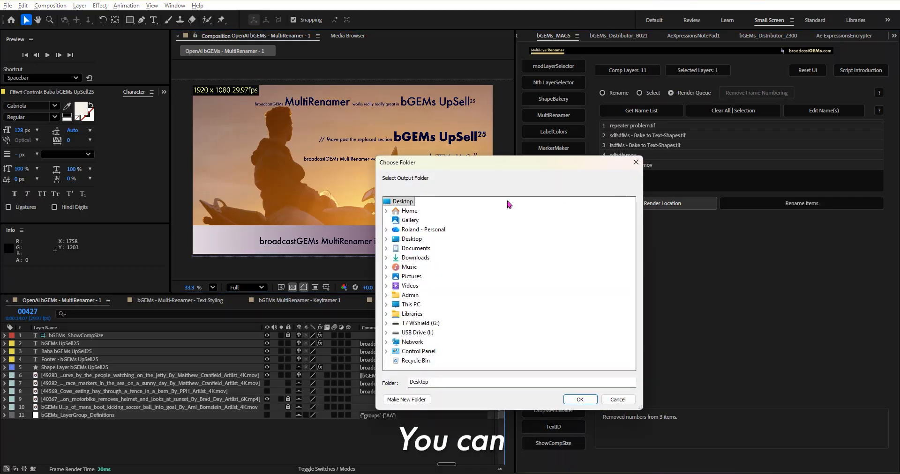
{"action": "left_click", "coordinate": [637, 162]}
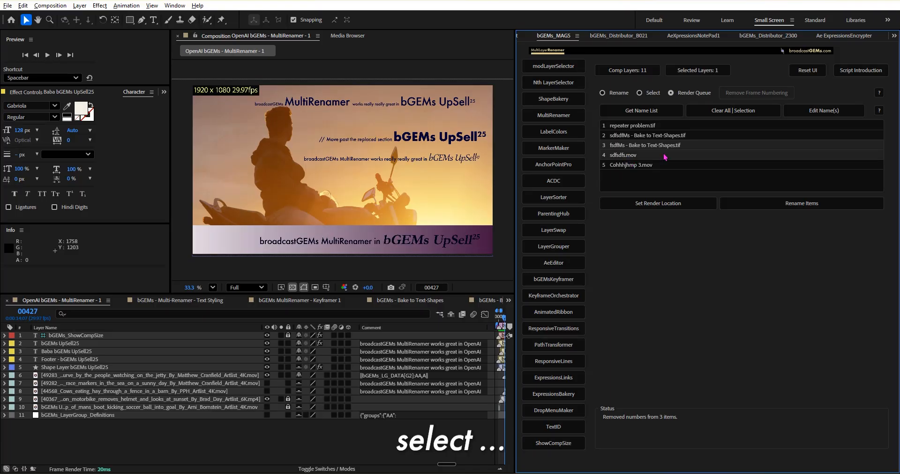
{"action": "left_click", "coordinate": [651, 203]}
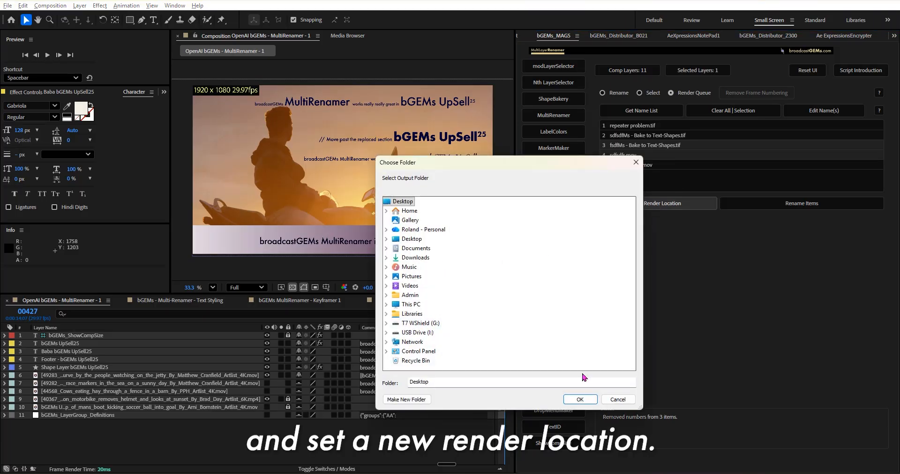
{"action": "left_click", "coordinate": [620, 402]}
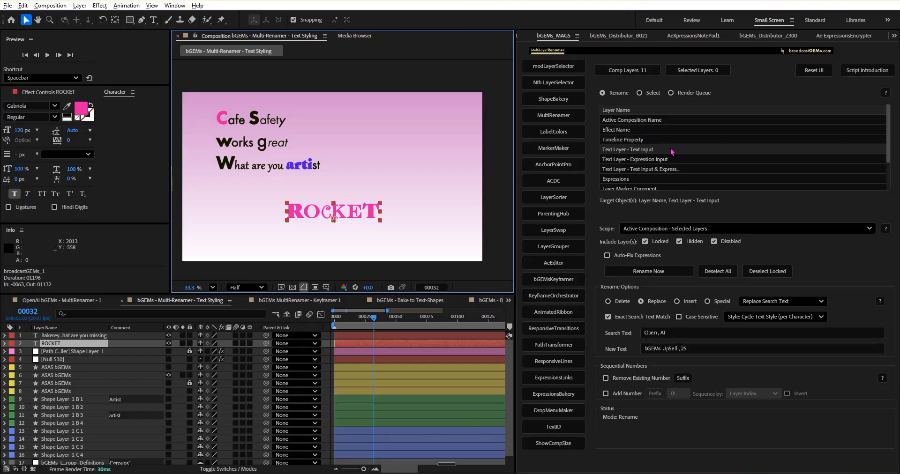
Step: Toggle Layer Name and Text Layer - Text Input as target objects, keeping only Text Layer - Text Input selected
{"action": "left_click", "coordinate": [650, 150]}
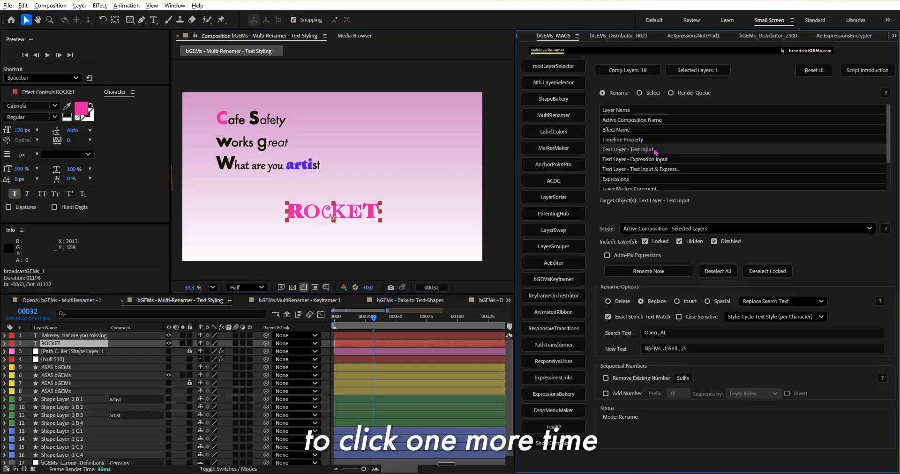
{"action": "left_click", "coordinate": [606, 113], "text": "ctrl"}
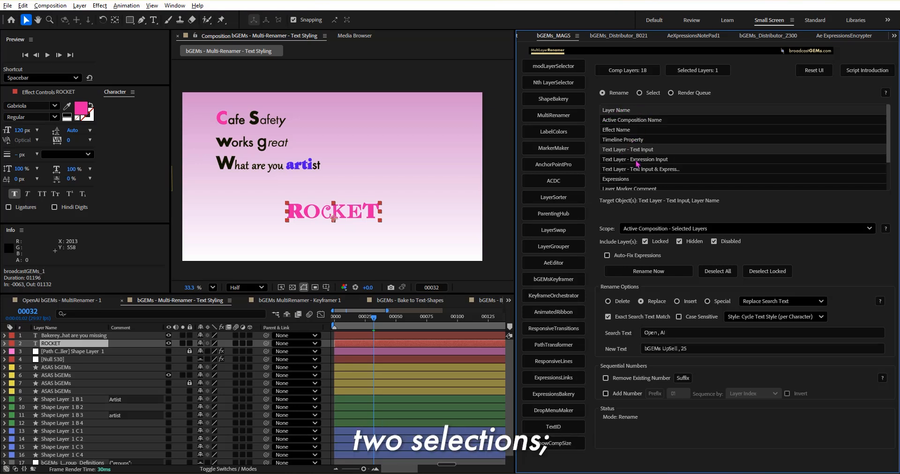
{"action": "left_click", "coordinate": [617, 112]}
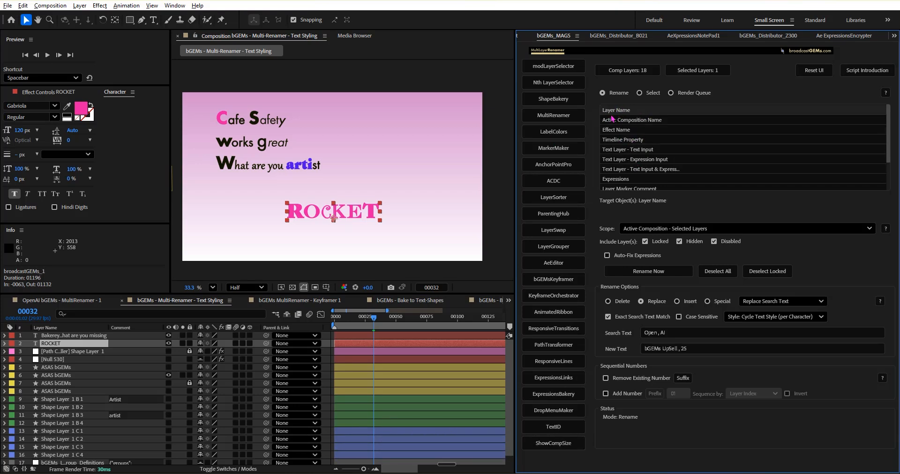
{"action": "left_click", "coordinate": [628, 149]}
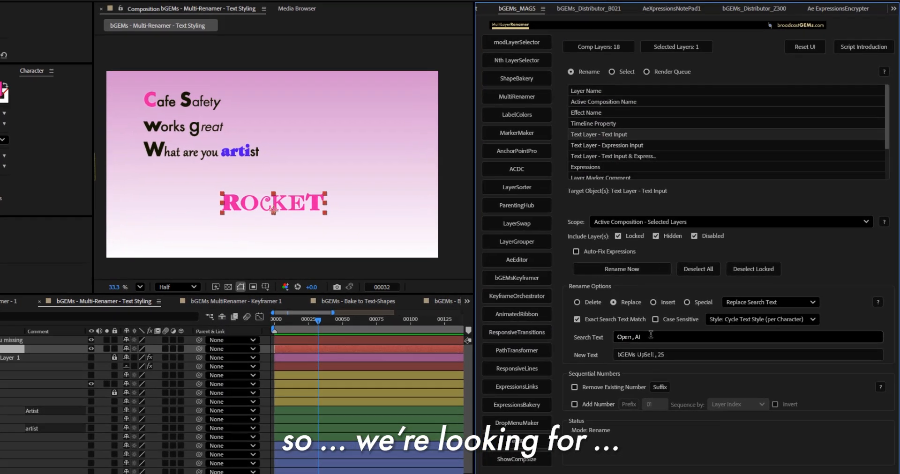
Step: Set the search text to Rocket and the new text to REMEMBERING, with Style: Cycle Text Style (per Character)
{"action": "triple_click", "coordinate": [651, 335]}
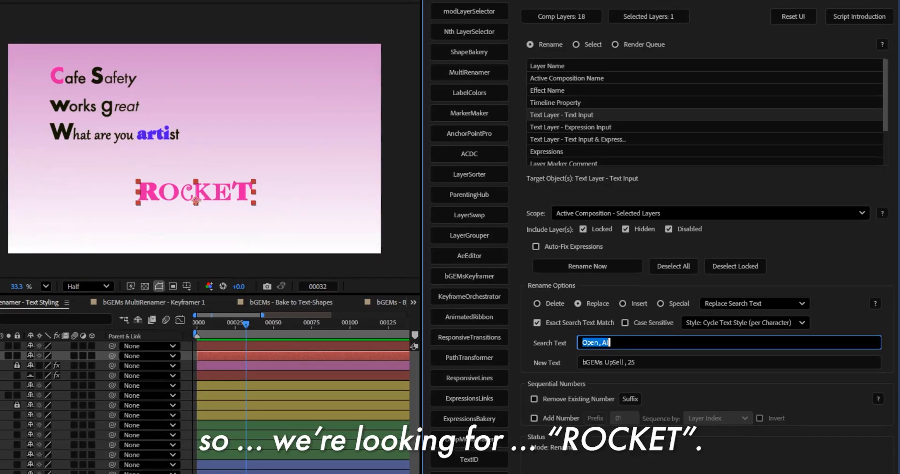
{"action": "type", "text": "Rocket"}
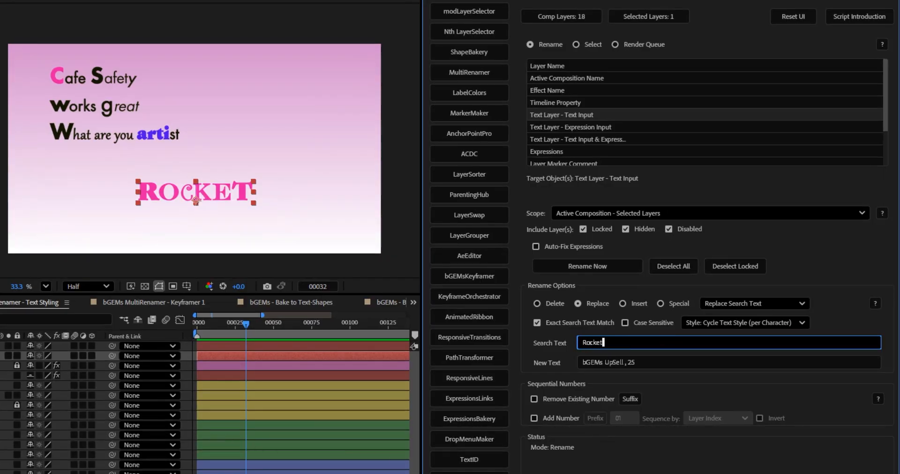
{"action": "left_click", "coordinate": [710, 324]}
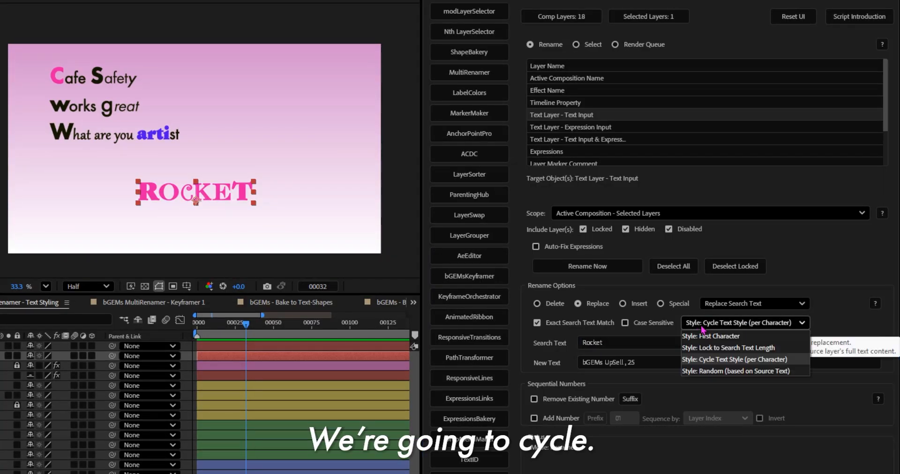
{"action": "left_click", "coordinate": [752, 360]}
{"action": "triple_click", "coordinate": [610, 362]}
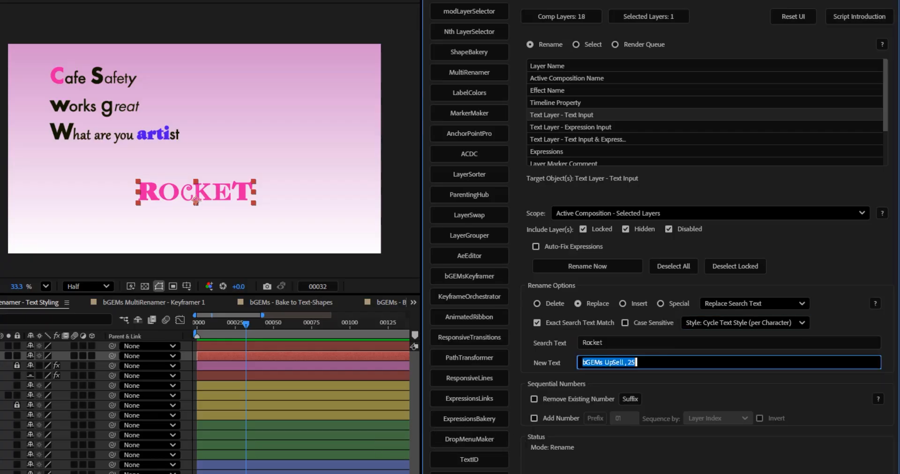
{"action": "type", "text": "REMEMBERING"}
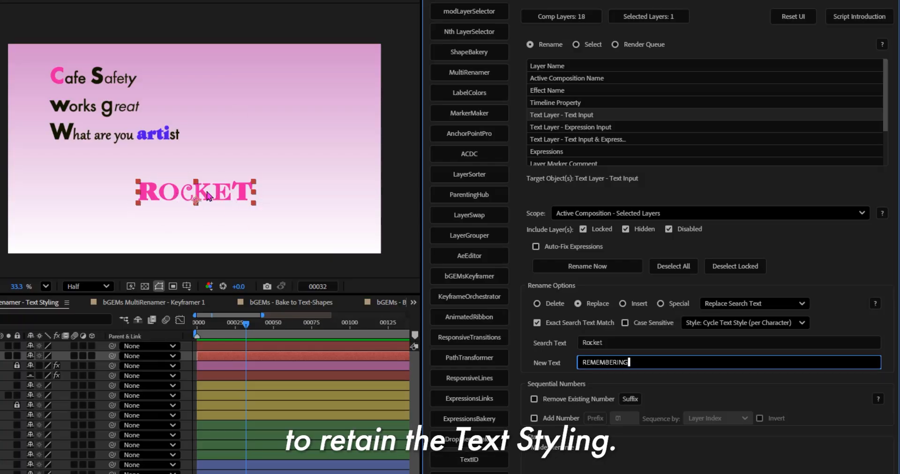
Step: Inspect the individual letter styles of the ROCKET text and replace it with REMEMBERING using the cycled character styles
{"action": "double_click", "coordinate": [169, 196]}
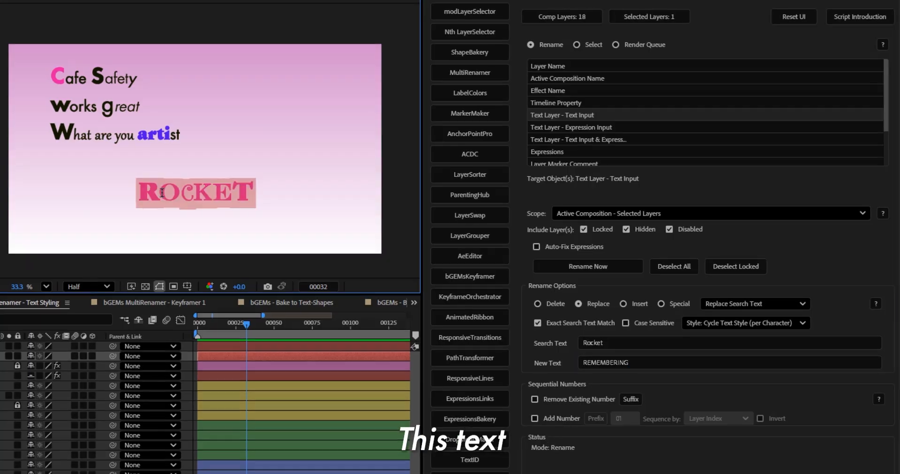
{"action": "left_click_drag", "start_coordinate": [165, 193], "coordinate": [142, 192]}
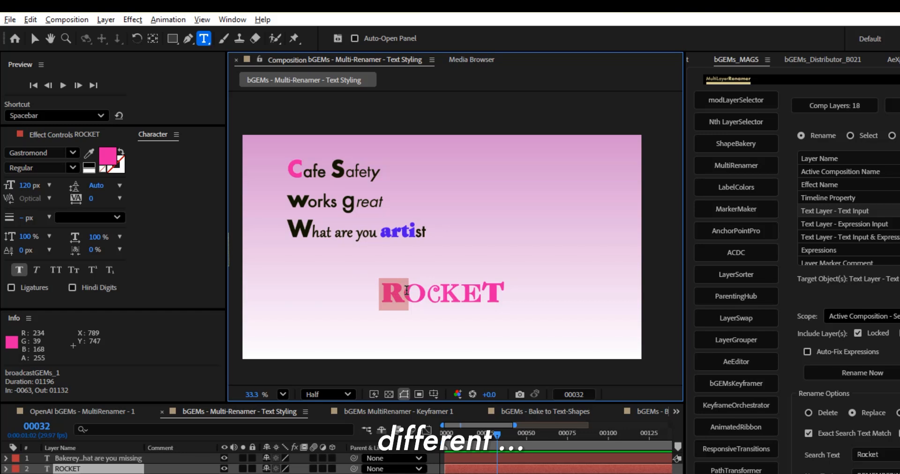
{"action": "left_click_drag", "start_coordinate": [407, 293], "coordinate": [443, 296]}
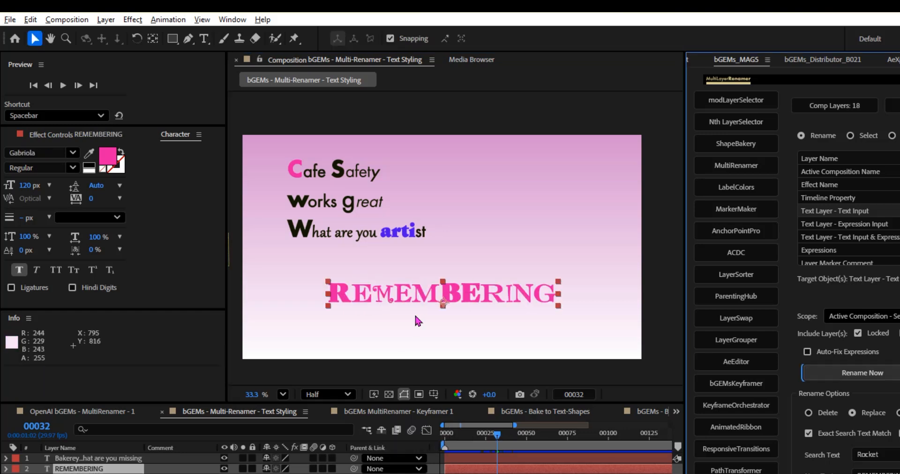
{"action": "scroll", "coordinate": [419, 322], "scroll_direction": "up", "scroll_amount": 1}
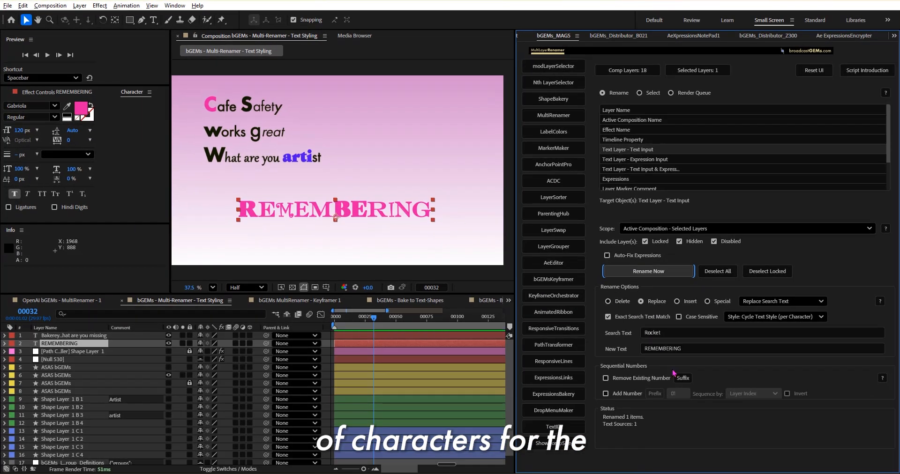
Step: Undo the replacement of ROCKET with REMEMBERING and change the replacement style to Style: First Character
{"action": "double_click", "coordinate": [666, 349]}
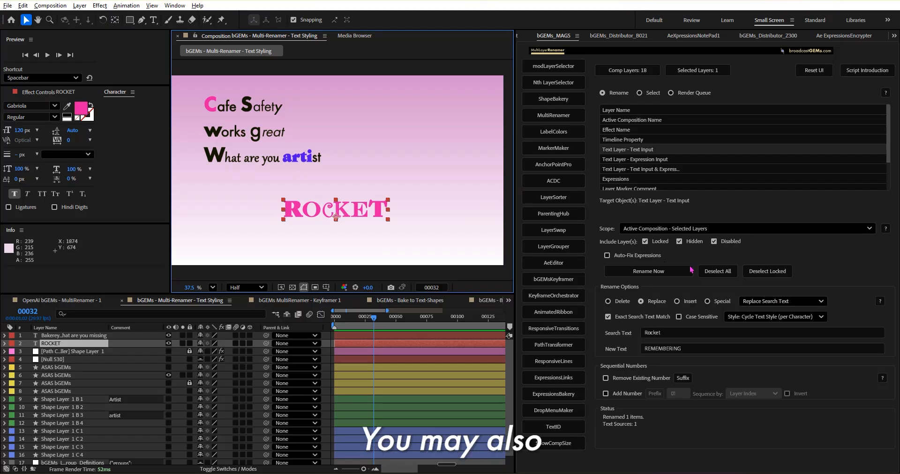
{"action": "left_click", "coordinate": [750, 319]}
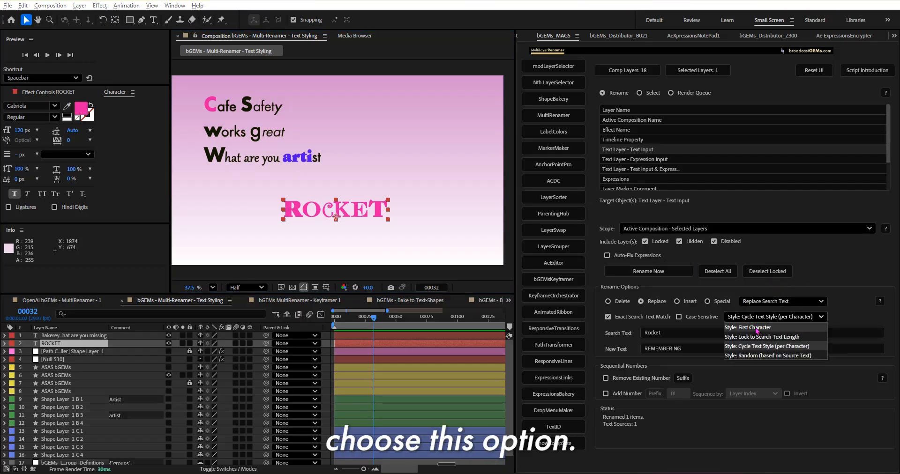
{"action": "left_click", "coordinate": [755, 325]}
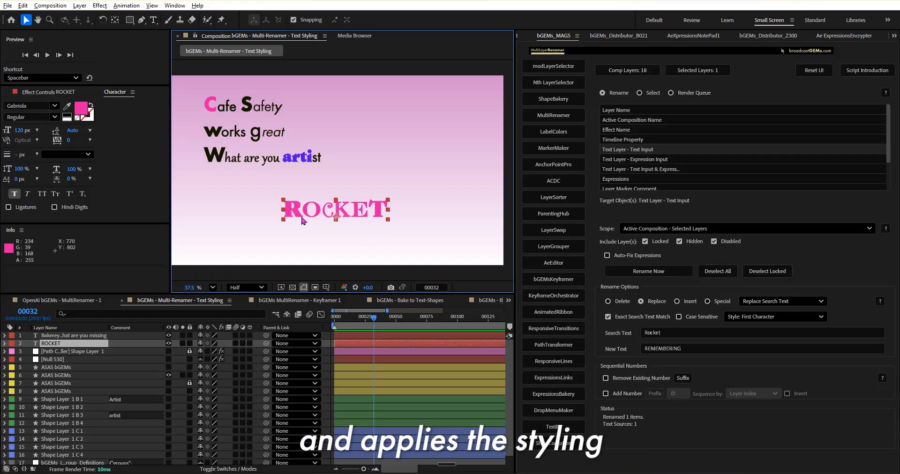
Step: Set the replacement style to Style: Random (based on Source Text) and replace ROCKET with REMEMBERING
{"action": "left_click", "coordinate": [767, 317]}
{"action": "left_click", "coordinate": [769, 356]}
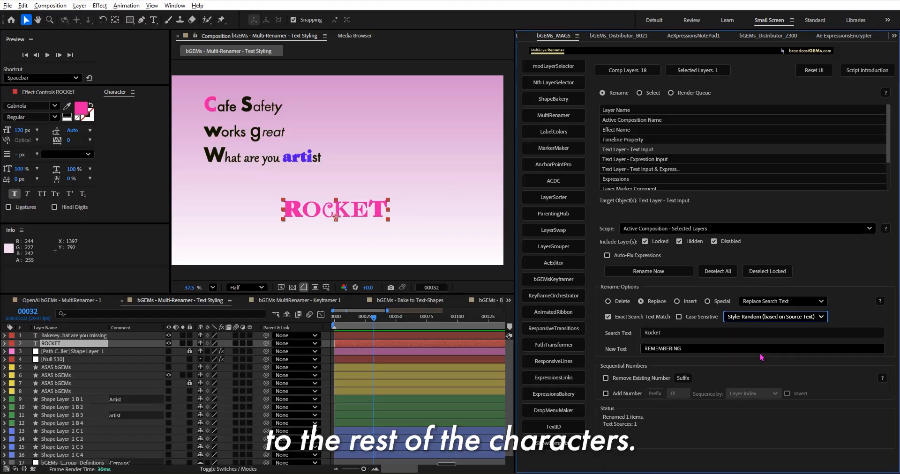
{"action": "left_click", "coordinate": [648, 271]}
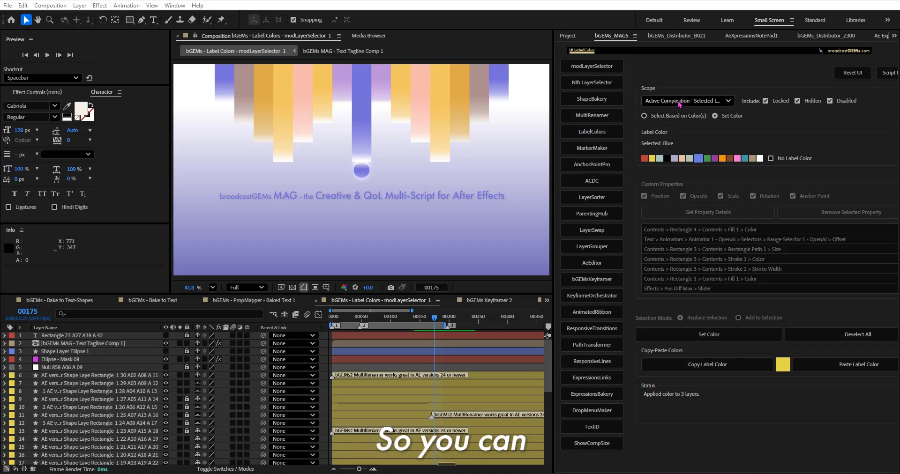
Step: In LabelColors, switch off Locked, Hidden and Disabled together, solo individual options, and switch all three back on
{"action": "left_click", "coordinate": [706, 101]}
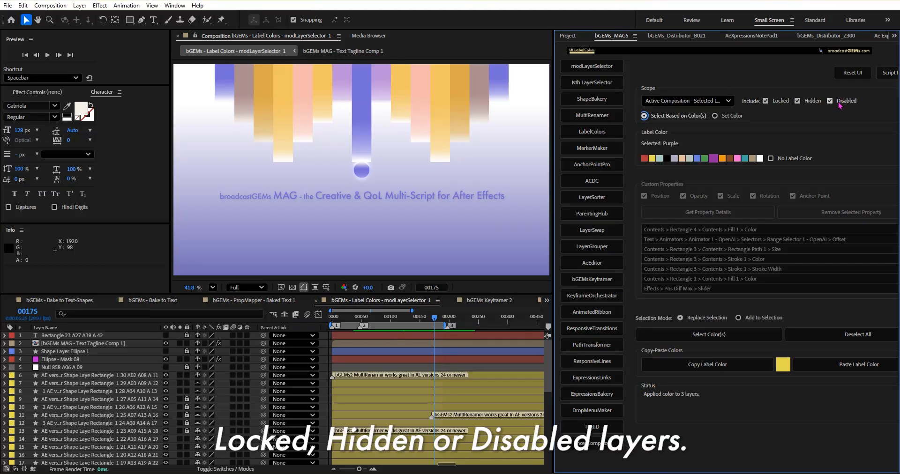
{"action": "left_click", "coordinate": [799, 107], "text": "shift"}
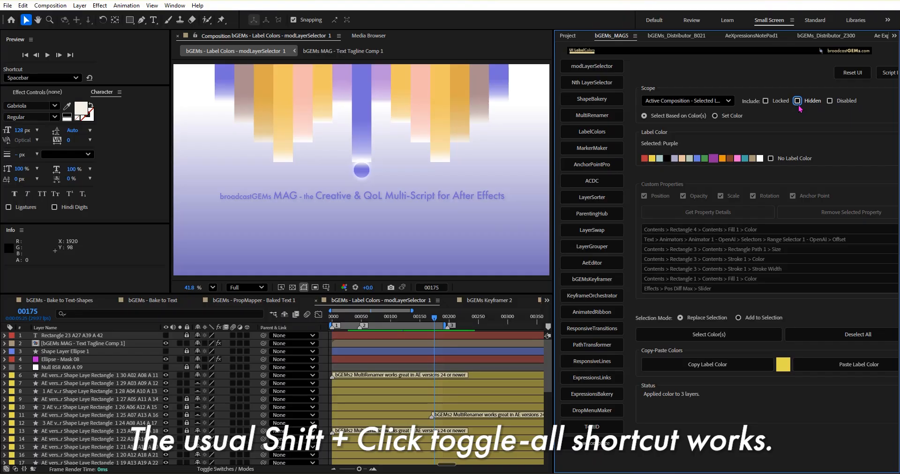
{"action": "left_click", "coordinate": [776, 102]}
{"action": "left_click", "coordinate": [831, 103]}
{"action": "left_click", "coordinate": [805, 104], "text": "alt+shift"}
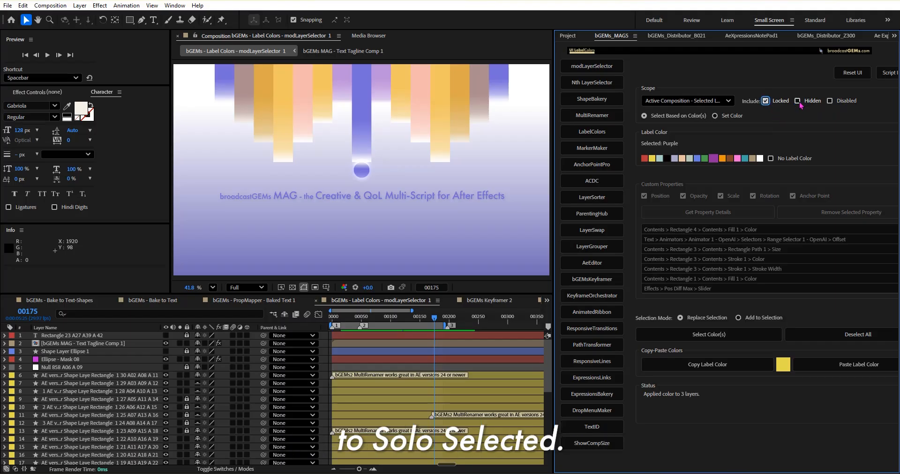
{"action": "left_click", "coordinate": [797, 101], "text": "alt+shift"}
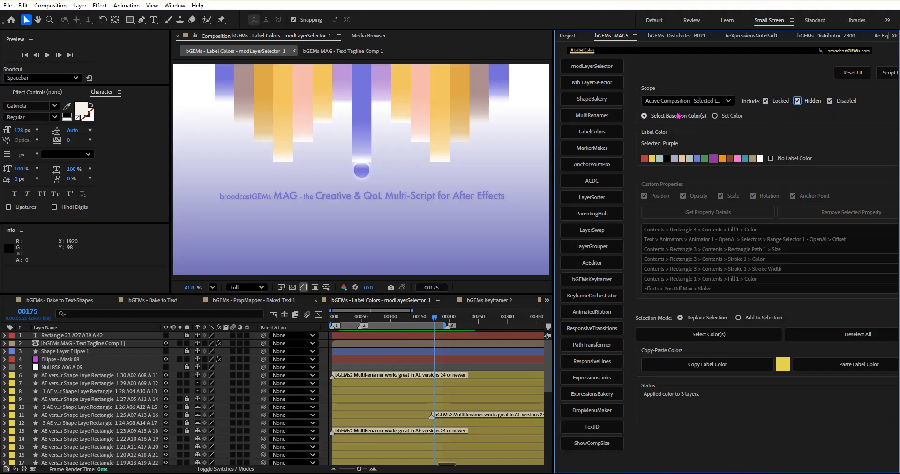
Step: Choose the Yellow and Purple labels in Select Based on Color(s) mode and try to filter the selected layers by them
{"action": "left_click", "coordinate": [712, 101]}
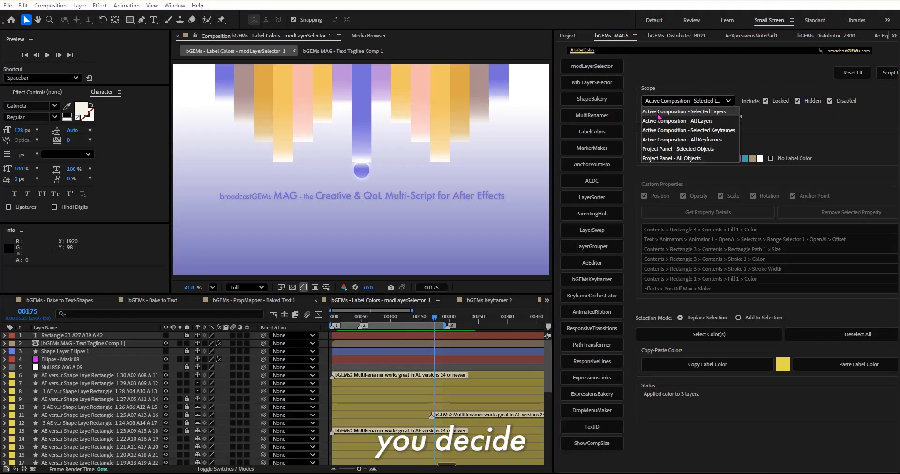
{"action": "left_click", "coordinate": [679, 77]}
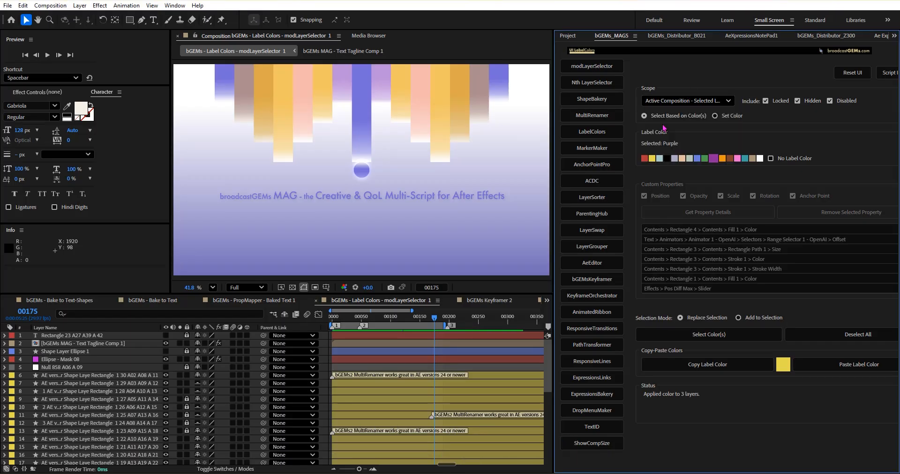
{"action": "left_click", "coordinate": [671, 118]}
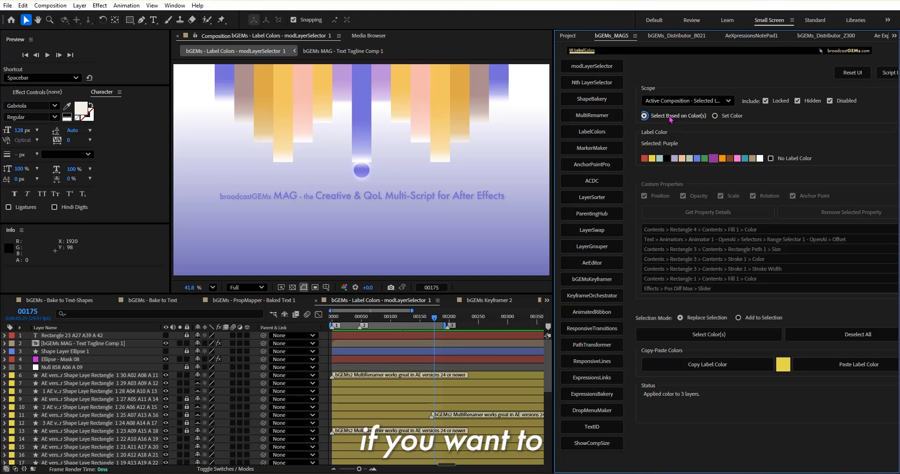
{"action": "left_click", "coordinate": [735, 117]}
{"action": "left_click", "coordinate": [688, 120]}
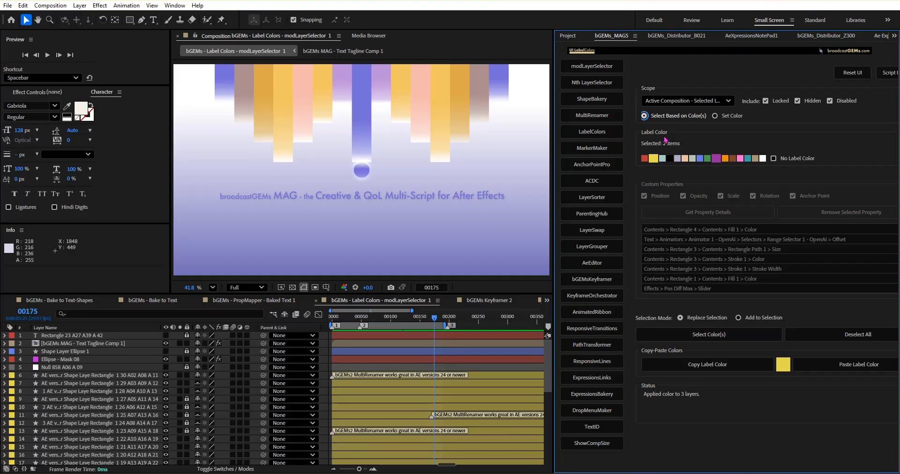
{"action": "left_click", "coordinate": [677, 118], "text": "shift"}
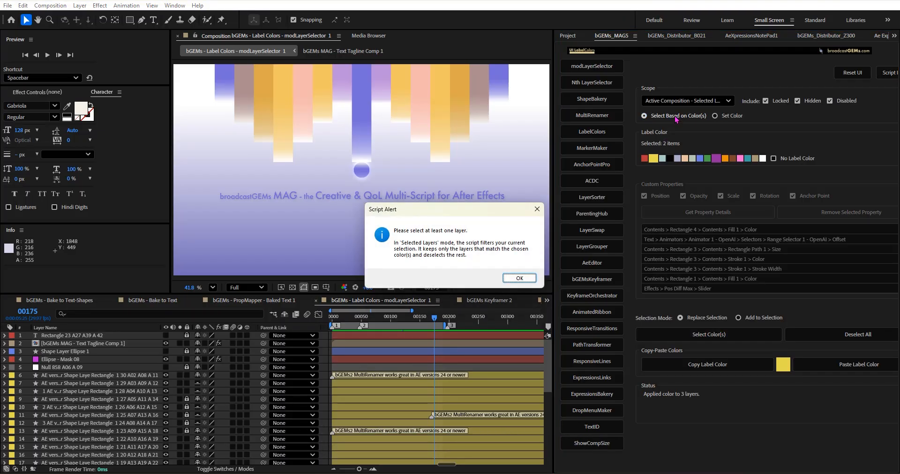
{"action": "left_click", "coordinate": [535, 279]}
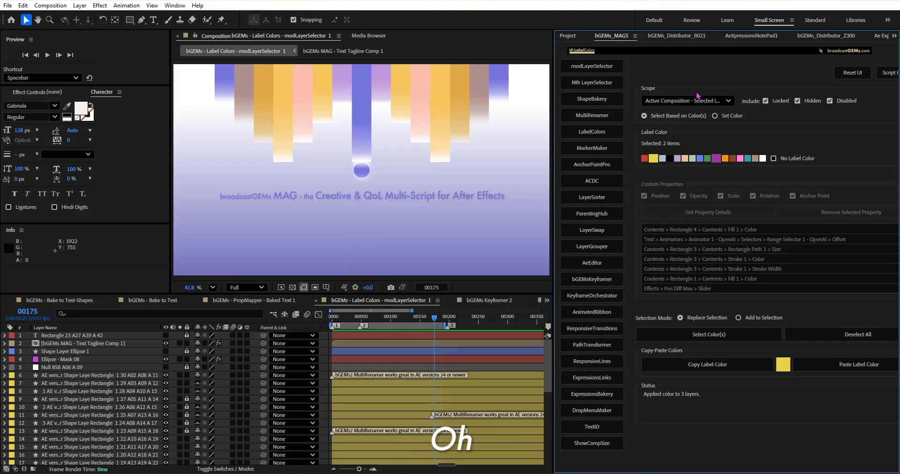
Step: Set the scope to Active Composition - All Layers, select the Yellow and Purple labelled layers, and check the selection in the timeline
{"action": "left_click", "coordinate": [685, 101]}
{"action": "left_click", "coordinate": [687, 123]}
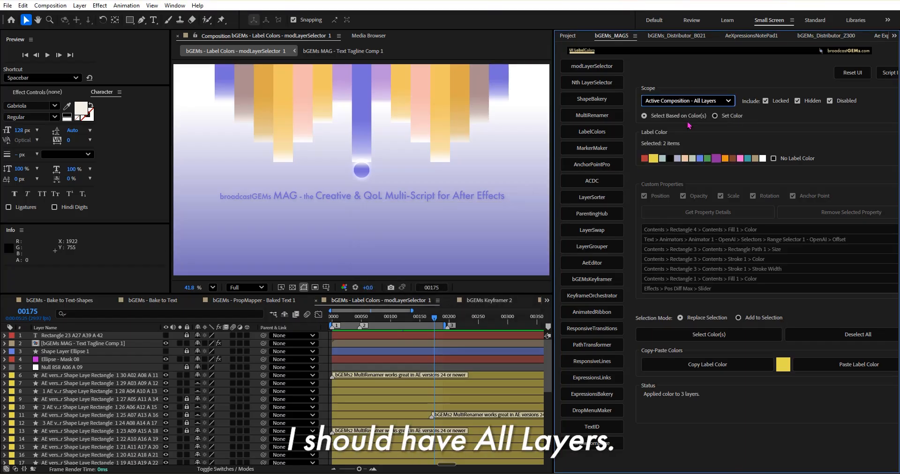
{"action": "left_click", "coordinate": [664, 117]}
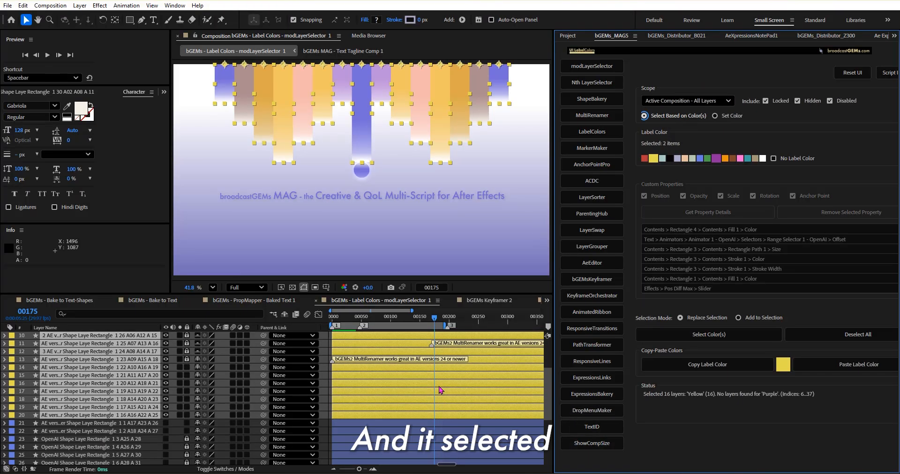
{"action": "scroll", "coordinate": [442, 395], "scroll_direction": "down", "scroll_amount": 1}
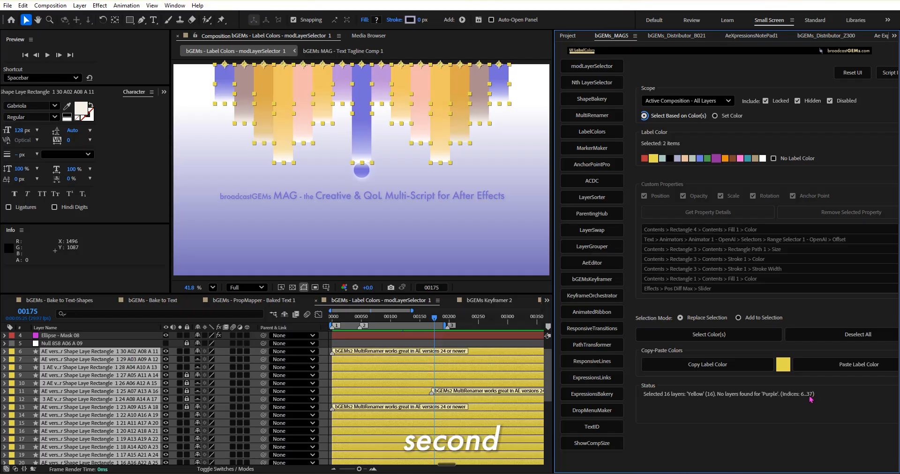
{"action": "scroll", "coordinate": [321, 425], "scroll_direction": "down", "scroll_amount": 10}
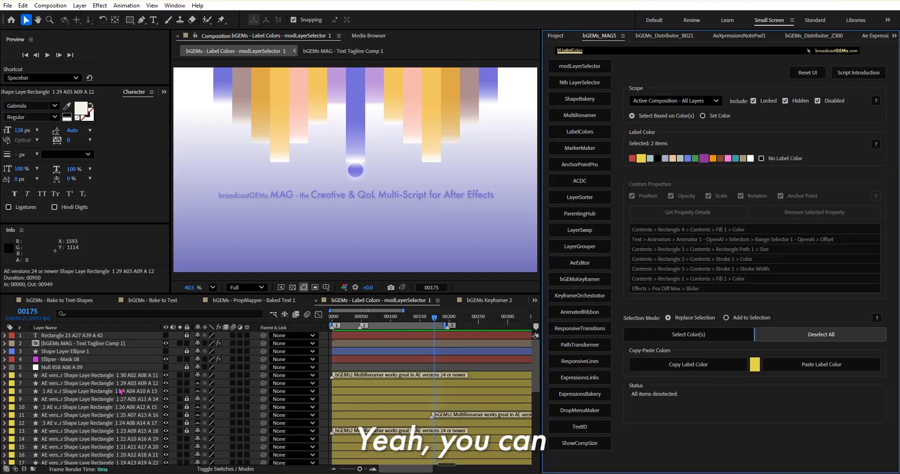
Step: Copy the Yellow label color from layer 7, paste it onto the Ellipse - Mask 08 layer, and undo the paste
{"action": "left_click", "coordinate": [120, 387]}
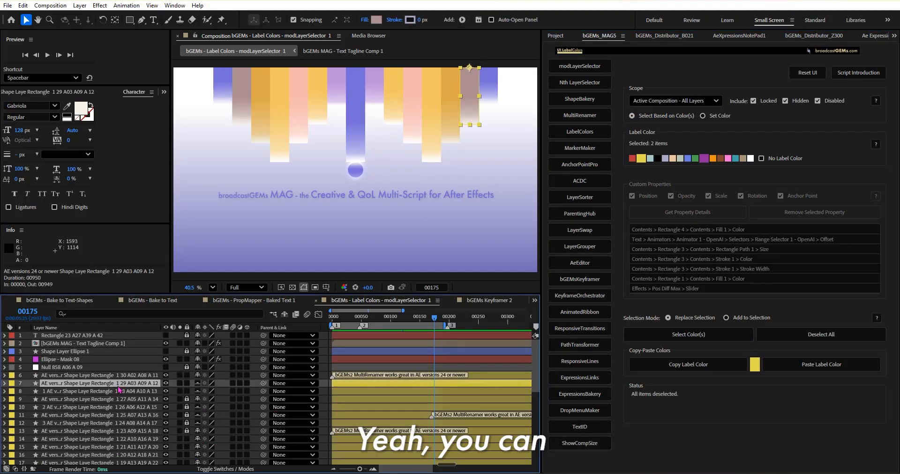
{"action": "left_click", "coordinate": [688, 366]}
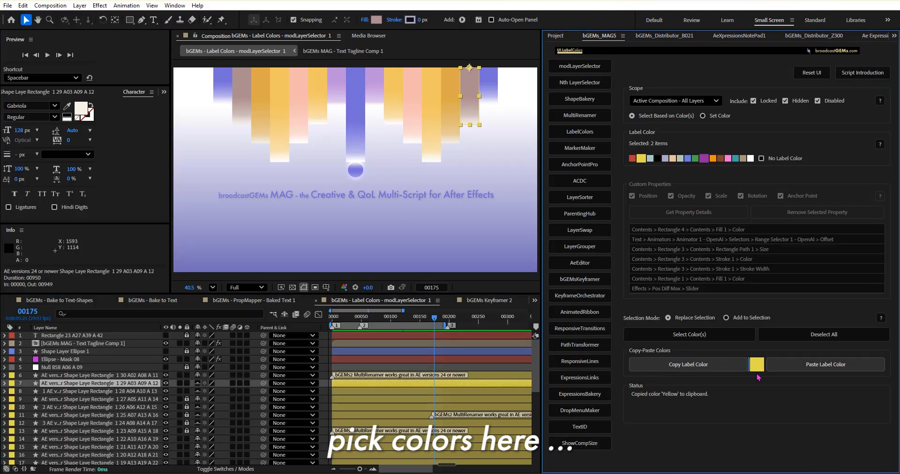
{"action": "left_click", "coordinate": [70, 360]}
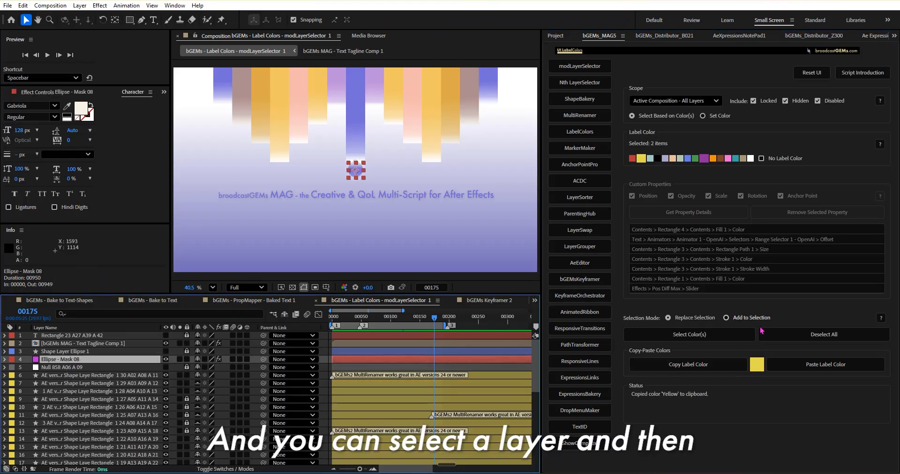
{"action": "left_click", "coordinate": [799, 365]}
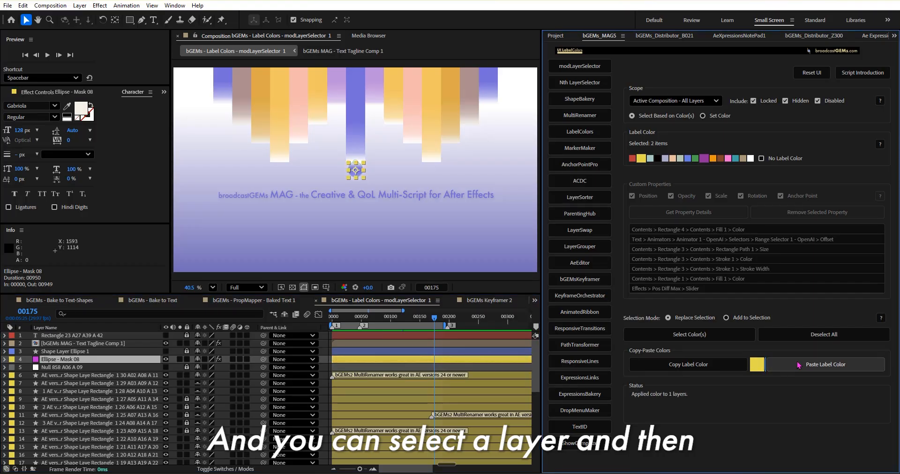
{"action": "left_click", "coordinate": [322, 380]}
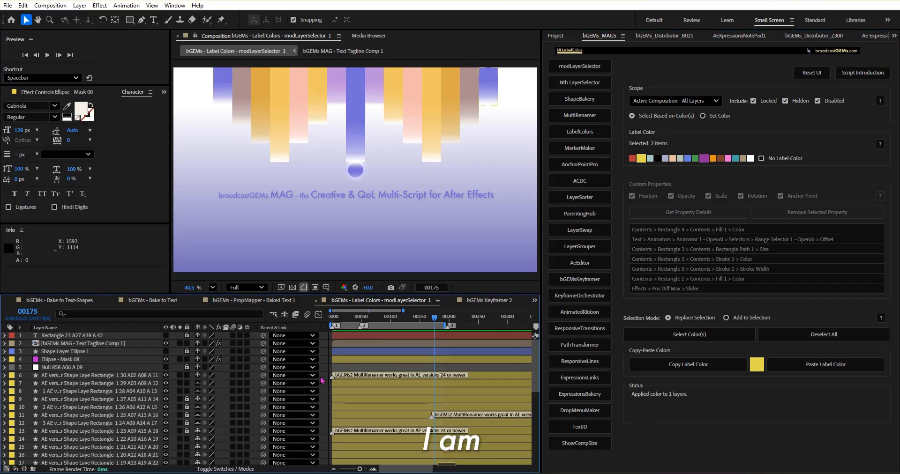
{"action": "key", "text": "ctrl+z"}
Step: Reveal the keyframed properties of all layers and view them in the maximized timeline before restoring the layout
{"action": "key", "text": "u"}
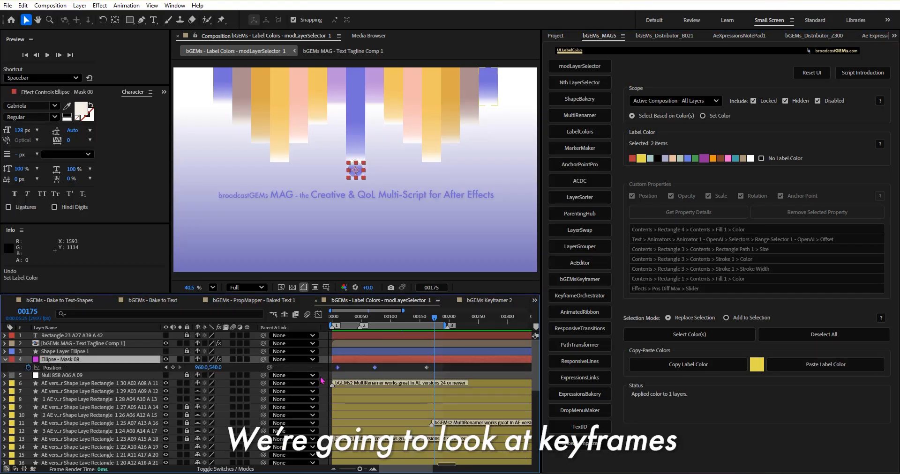
{"action": "left_click", "coordinate": [322, 381]}
{"action": "key", "text": "u"}
{"action": "key", "text": "grave"}
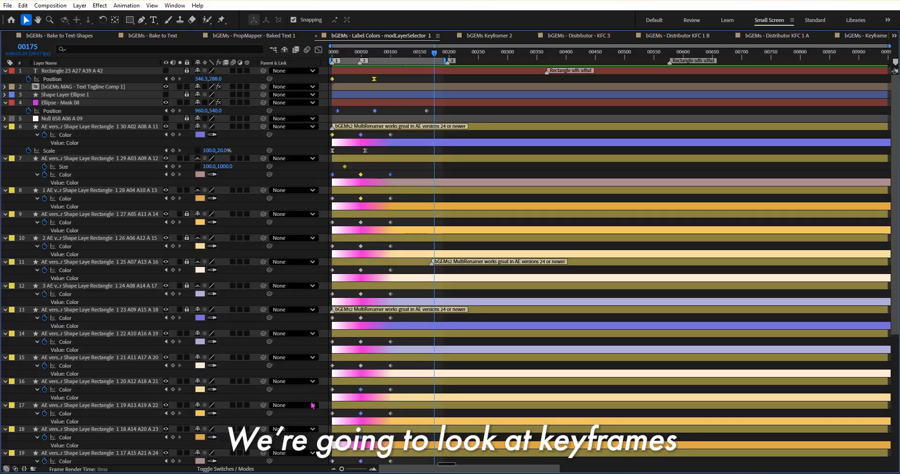
{"action": "key", "text": "grave"}
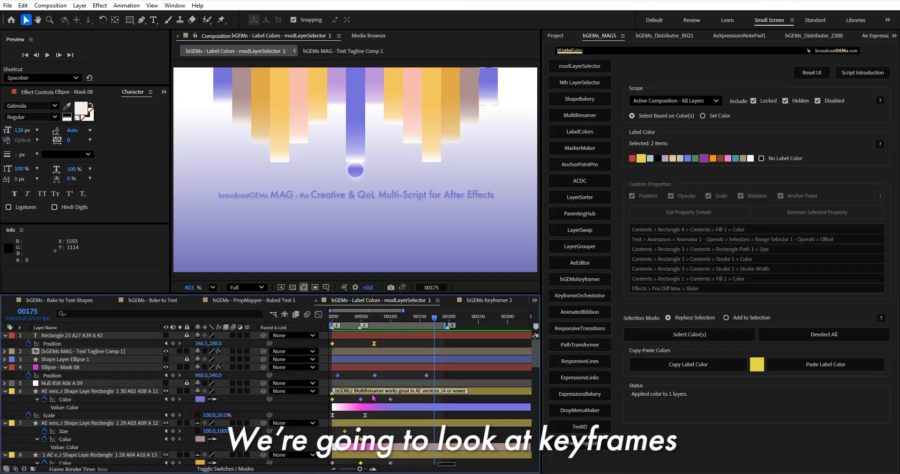
Step: Copy the Blue label color from Ellipse - Mask 08's first Position keyframe and paste it onto the Color keyframes of layers 14 and 15
{"action": "left_click", "coordinate": [332, 400]}
{"action": "left_click", "coordinate": [337, 376]}
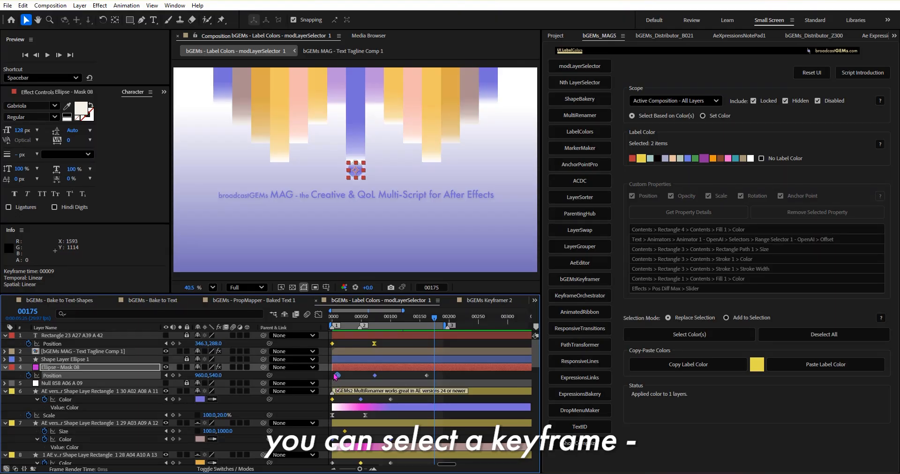
{"action": "left_click", "coordinate": [676, 368]}
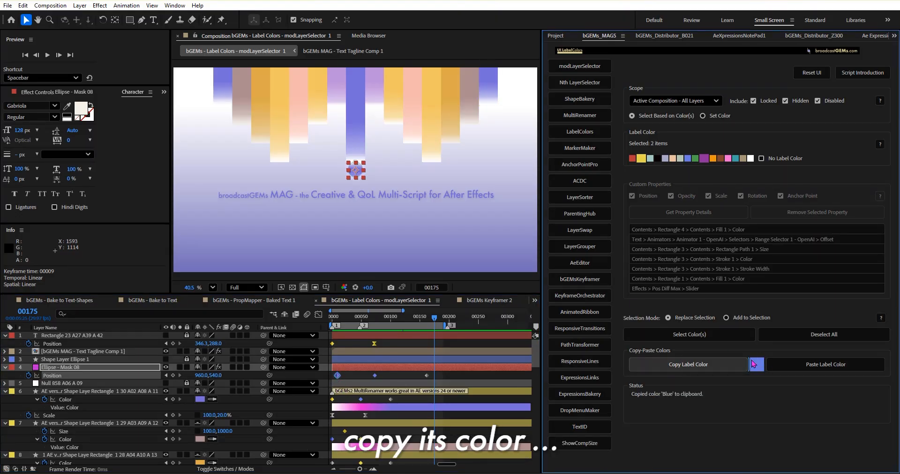
{"action": "scroll", "coordinate": [394, 409], "scroll_direction": "down", "scroll_amount": 4}
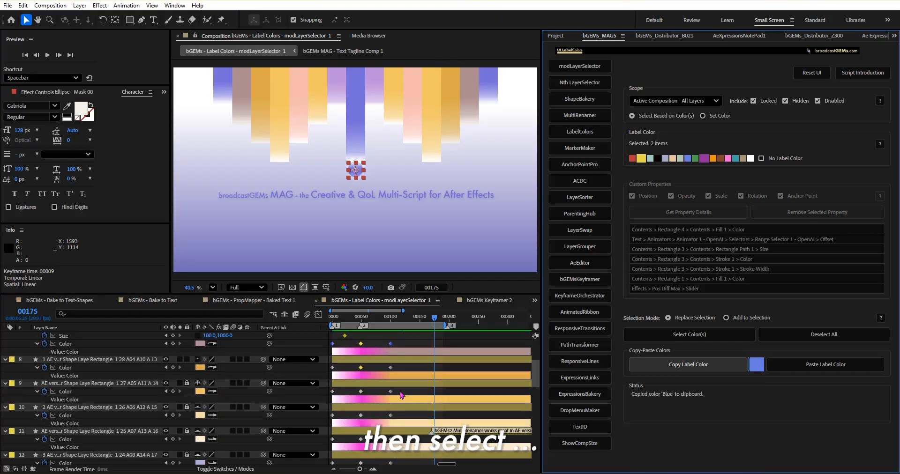
{"action": "scroll", "coordinate": [402, 396], "scroll_direction": "down", "scroll_amount": 4}
{"action": "left_click", "coordinate": [734, 336]}
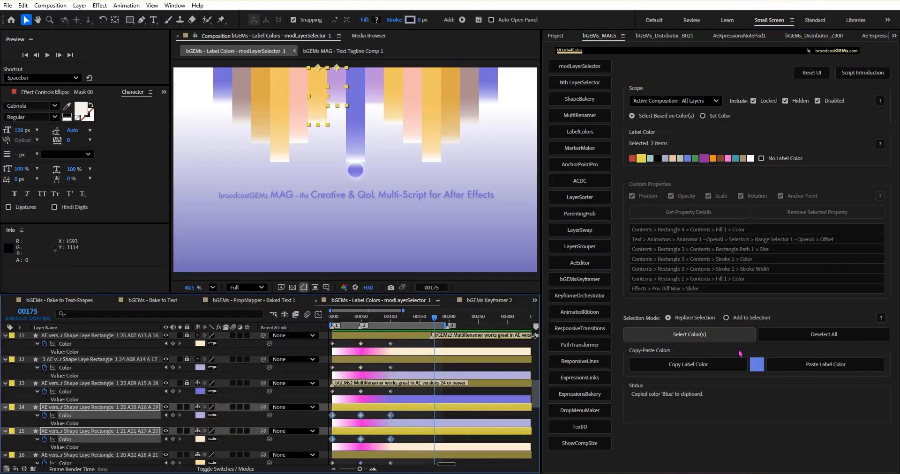
{"action": "left_click", "coordinate": [817, 365]}
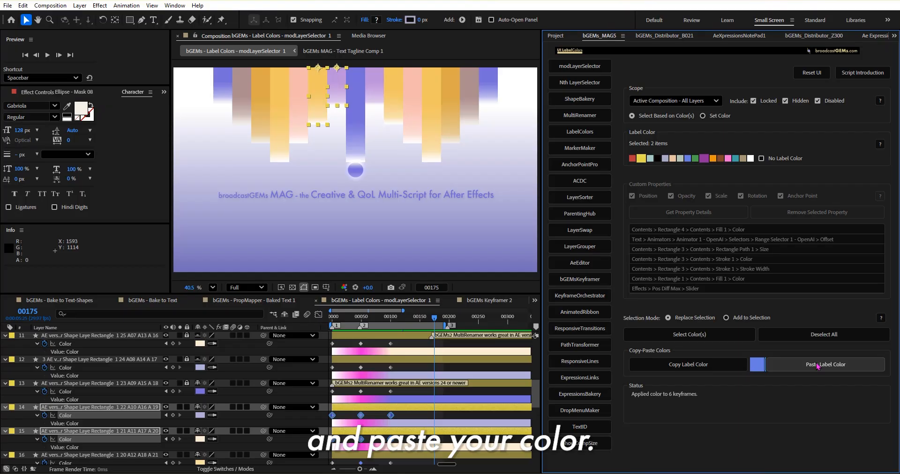
Step: Paste the Blue label color onto layers 14 and 15 themselves, collapse all layers' properties and clear the selection
{"action": "left_click", "coordinate": [409, 409]}
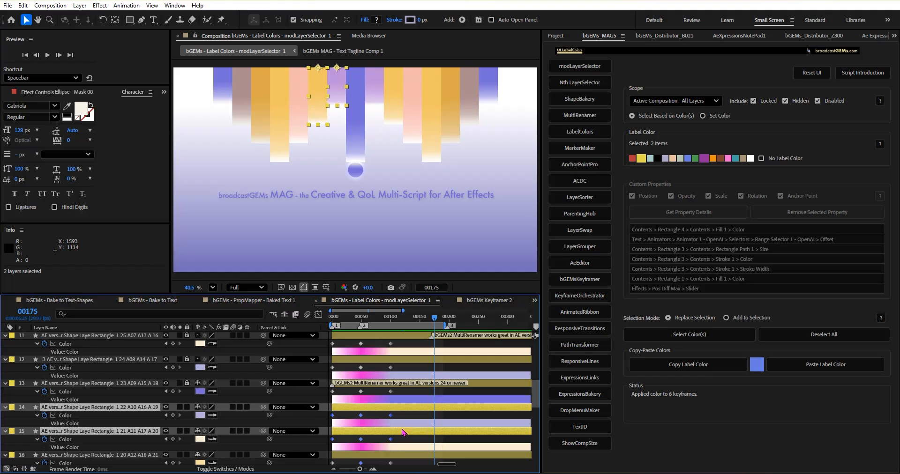
{"action": "left_click", "coordinate": [799, 368]}
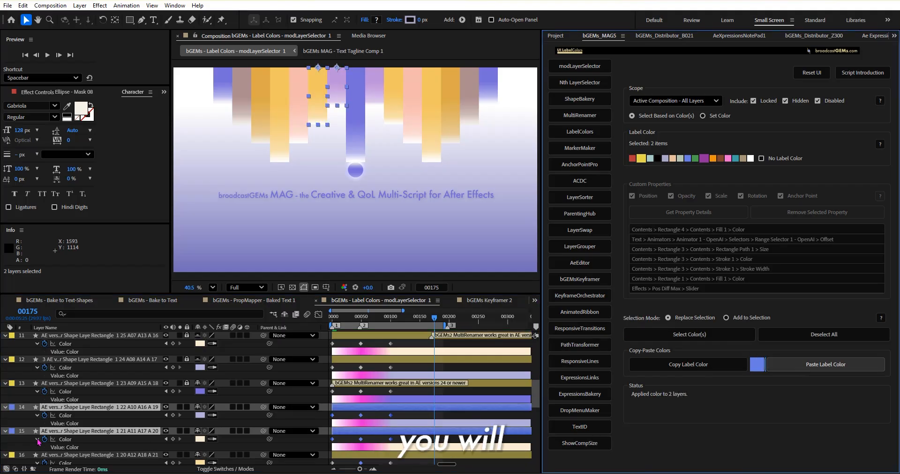
{"action": "key", "text": "ctrl+a"}
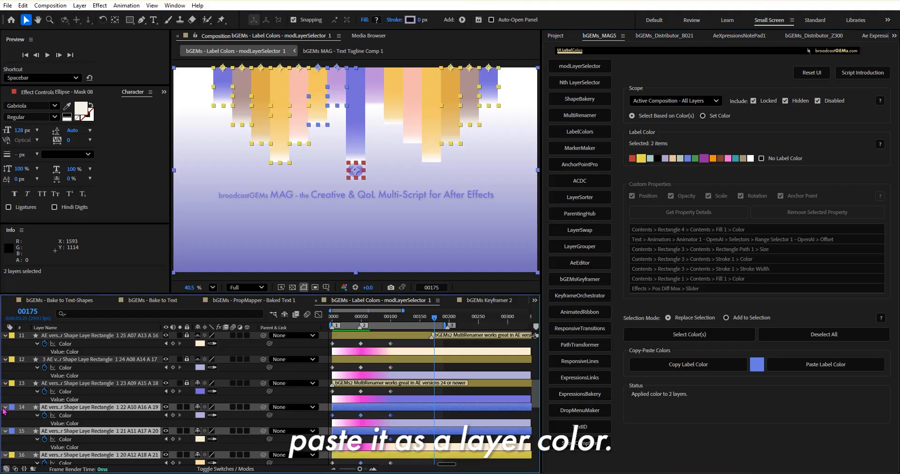
{"action": "left_click", "coordinate": [4, 409]}
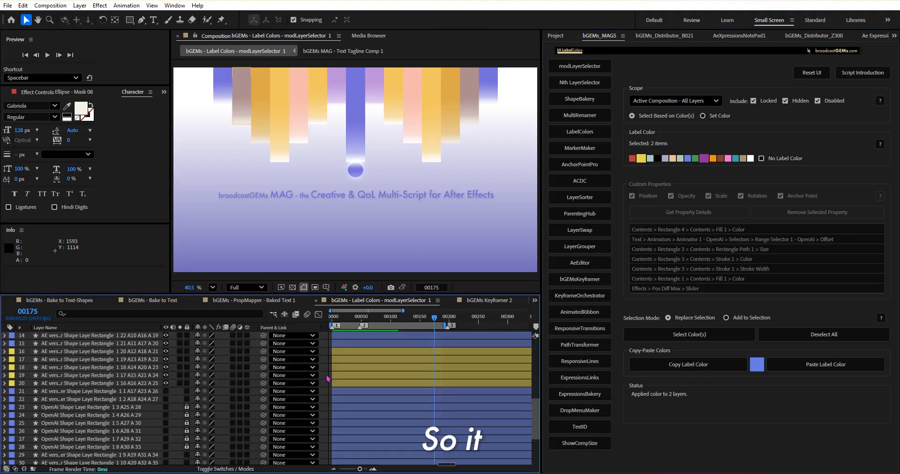
{"action": "key", "text": "ctrl+shift+a"}
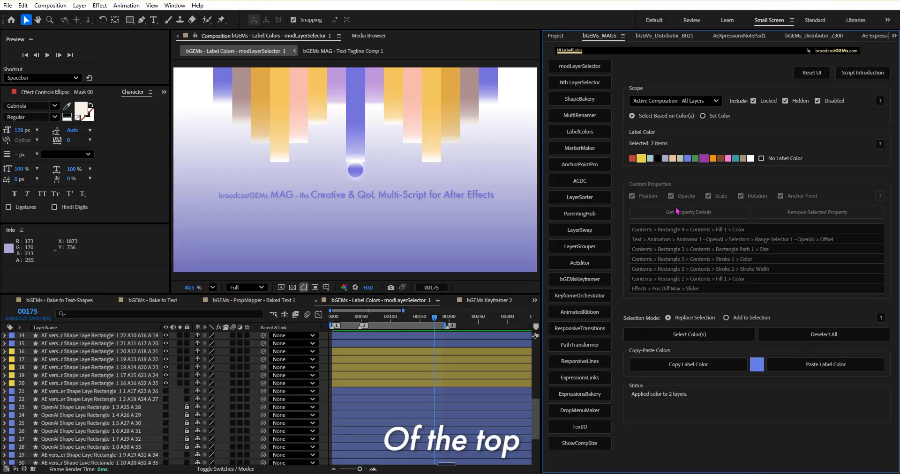
Step: Set the LabelColors scope to Active Composition - All Keyframes
{"action": "left_click", "coordinate": [715, 101]}
{"action": "left_click", "coordinate": [704, 139]}
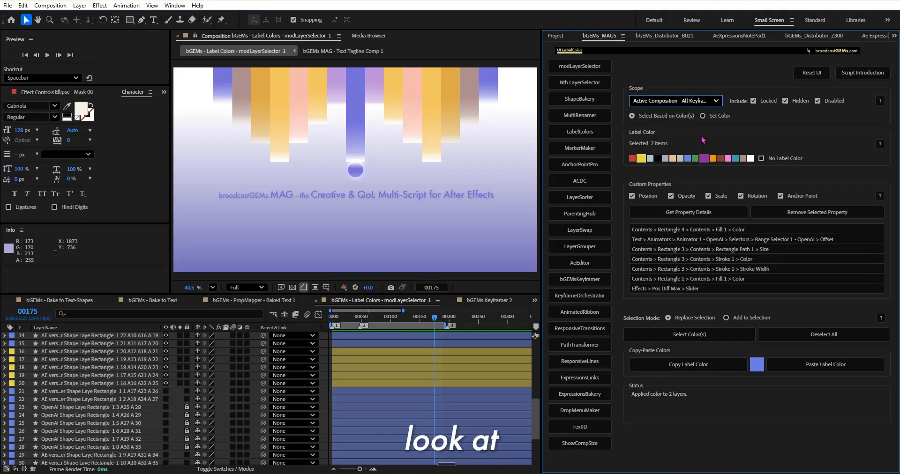
Step: Filter by No Label Color with all transform property filters switched off and select the matching keyframes throughout the composition
{"action": "left_click", "coordinate": [756, 159]}
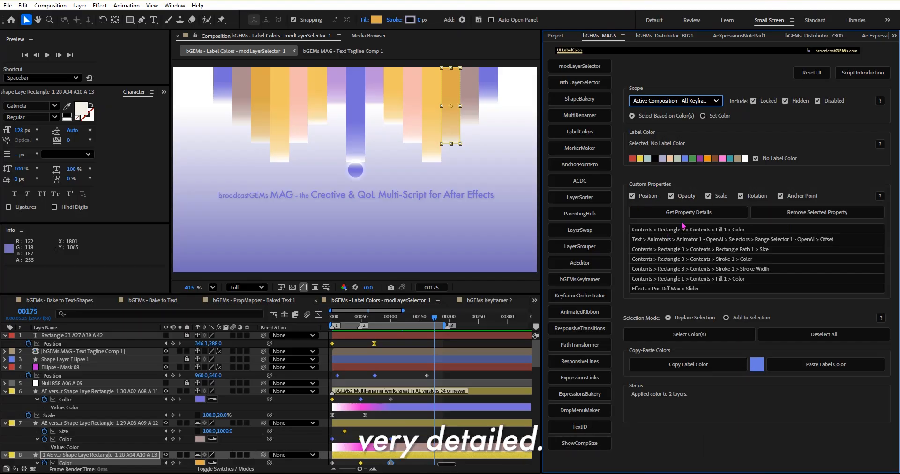
{"action": "left_click", "coordinate": [650, 197], "text": "alt"}
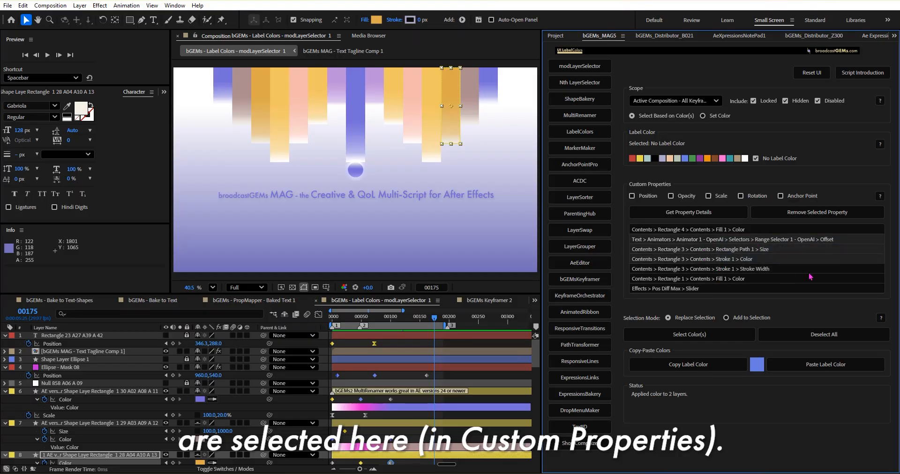
{"action": "left_click", "coordinate": [692, 336]}
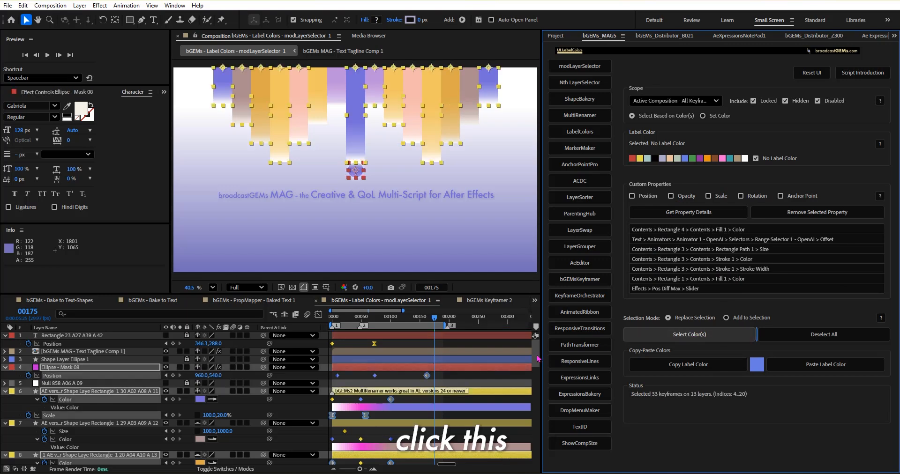
{"action": "scroll", "coordinate": [413, 370], "scroll_direction": "down", "scroll_amount": 8}
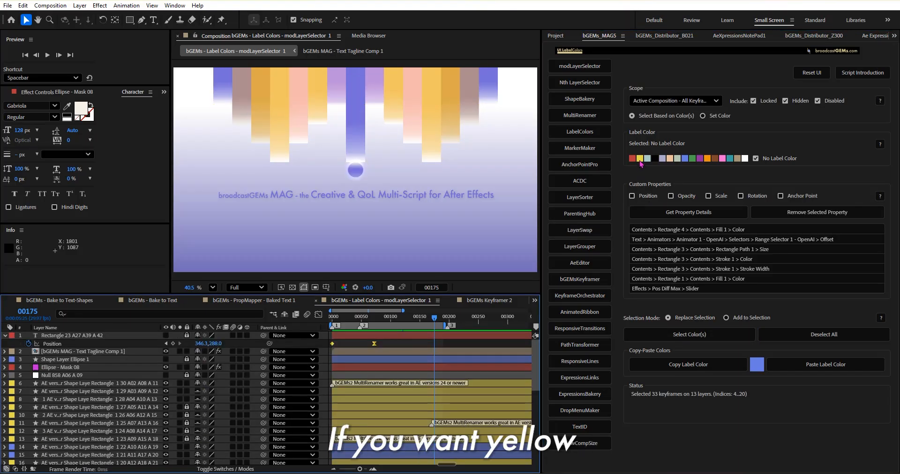
Step: Change the label color filter to Yellow and select all Yellow keyframes in the composition
{"action": "left_click", "coordinate": [641, 159]}
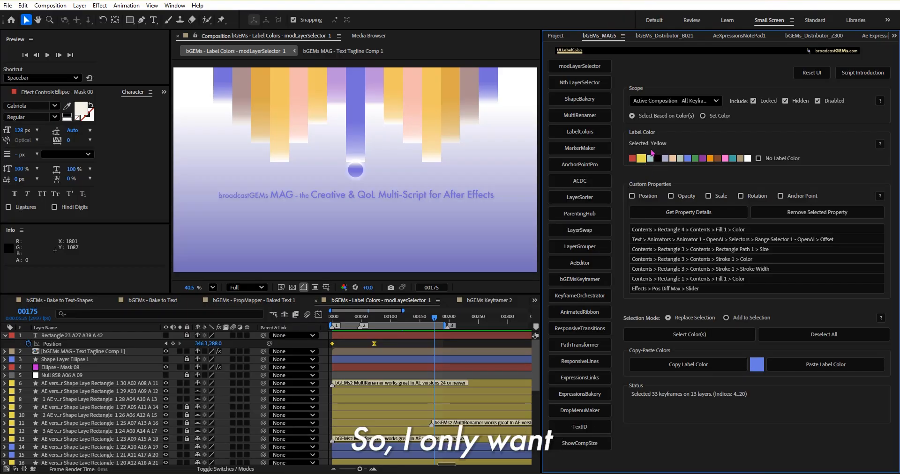
{"action": "left_click", "coordinate": [678, 340]}
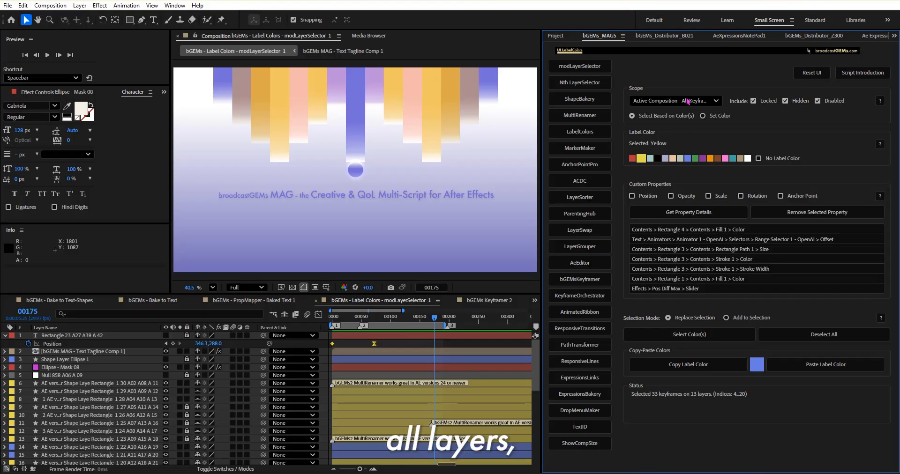
{"action": "left_click", "coordinate": [682, 340]}
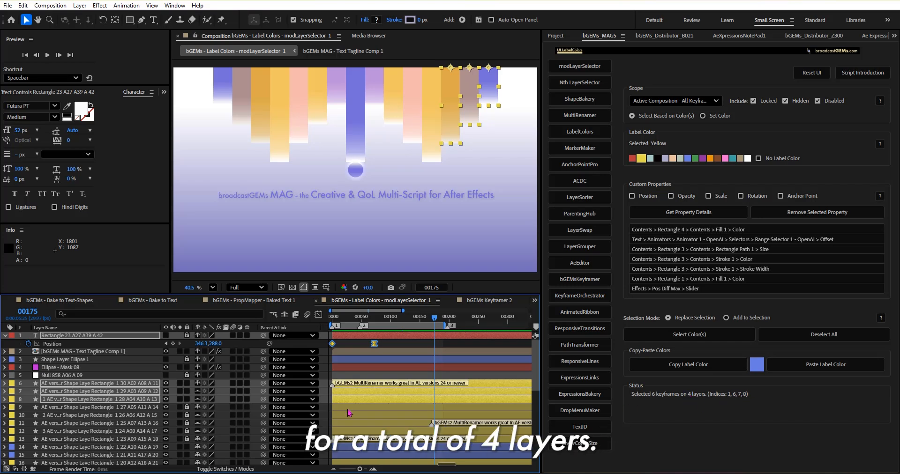
Step: Show only the selected keyframed properties in the maximized timeline, restore the layout and examine which keyframes are selected on each layer
{"action": "key", "text": "grave"}
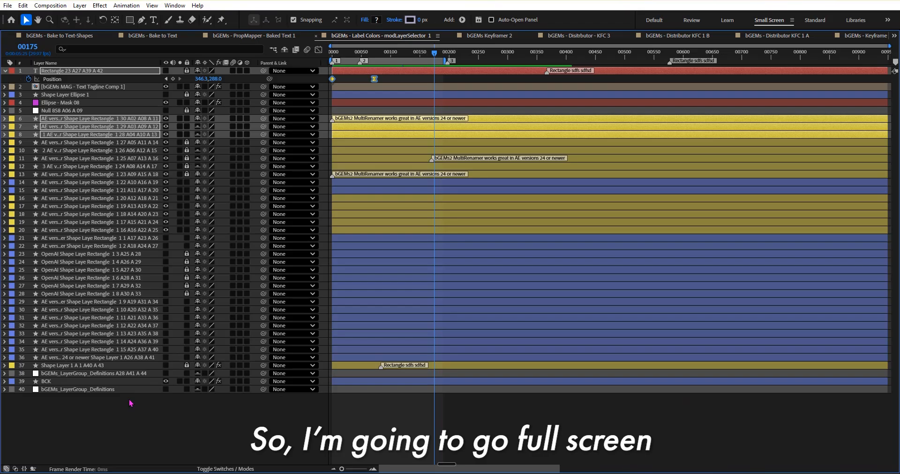
{"action": "key", "text": "s"}
{"action": "key", "text": "s"}
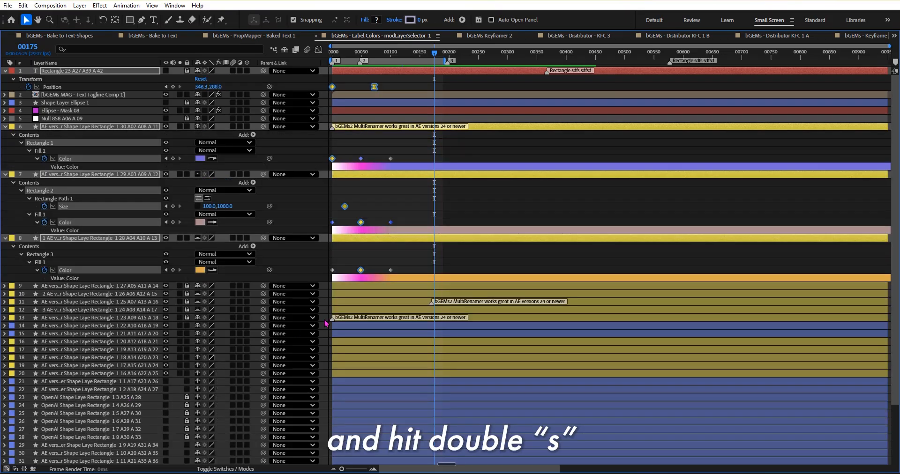
{"action": "key", "text": "grave"}
{"action": "scroll", "coordinate": [450, 406], "scroll_direction": "down", "scroll_amount": 3}
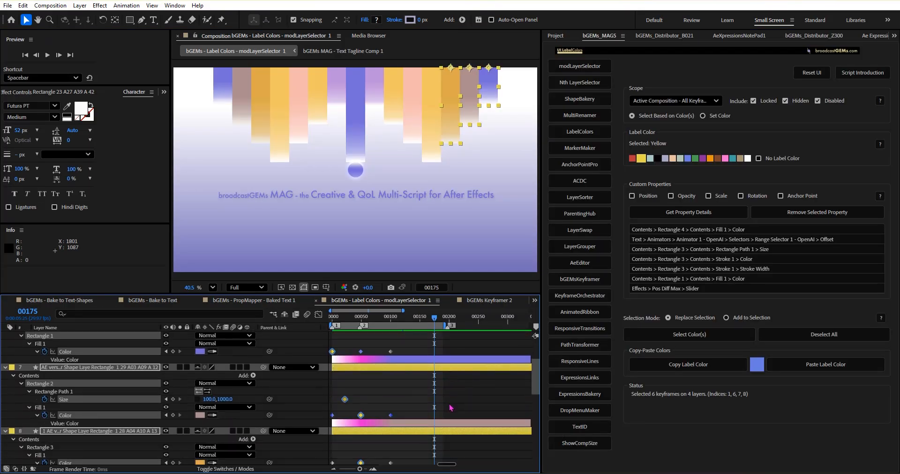
{"action": "scroll", "coordinate": [450, 407], "scroll_direction": "down", "scroll_amount": 1}
{"action": "scroll", "coordinate": [448, 412], "scroll_direction": "up", "scroll_amount": 5}
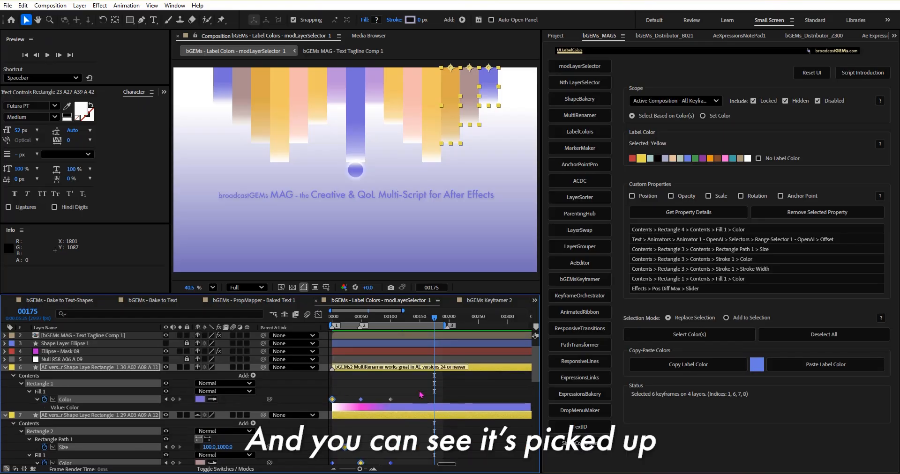
{"action": "scroll", "coordinate": [393, 366], "scroll_direction": "down", "scroll_amount": 3}
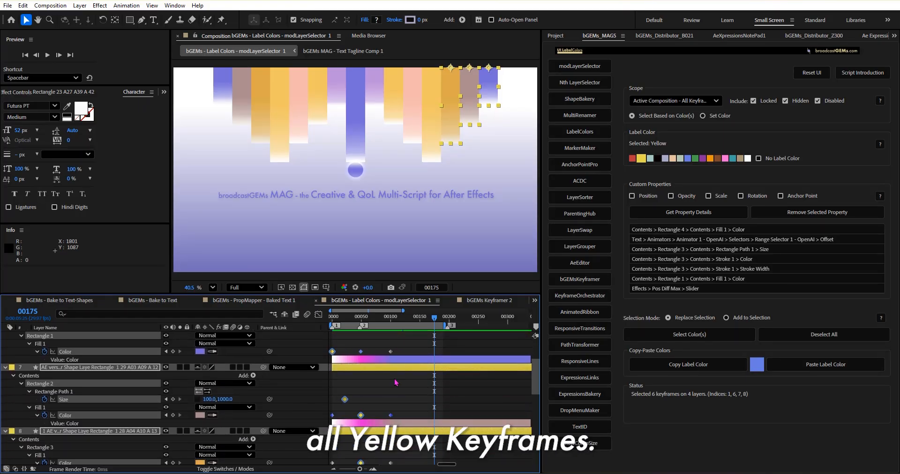
{"action": "scroll", "coordinate": [395, 383], "scroll_direction": "down", "scroll_amount": 2}
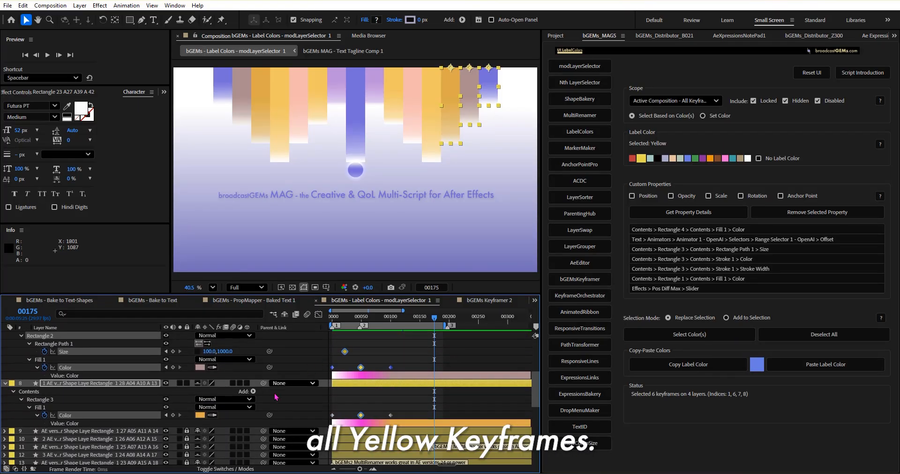
Step: Collapse all layers' properties and clear the layer and keyframe selection
{"action": "left_click", "coordinate": [4, 385]}
{"action": "left_click", "coordinate": [330, 393]}
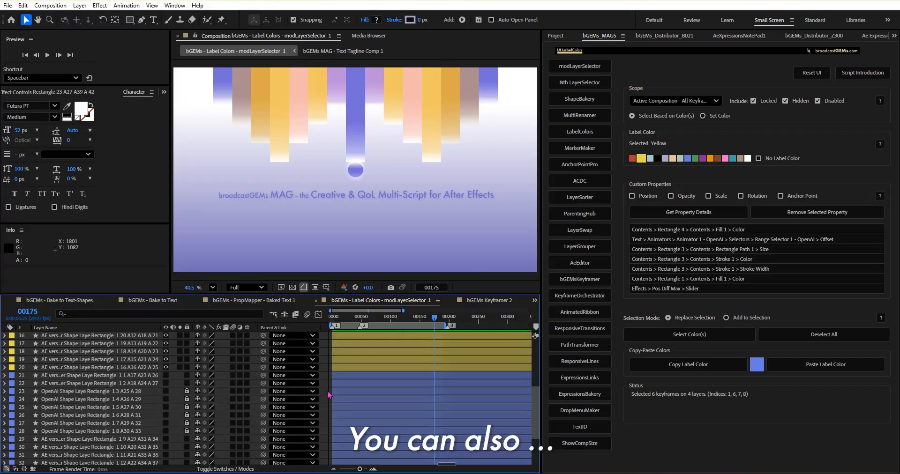
{"action": "scroll", "coordinate": [352, 393], "scroll_direction": "up", "scroll_amount": 5}
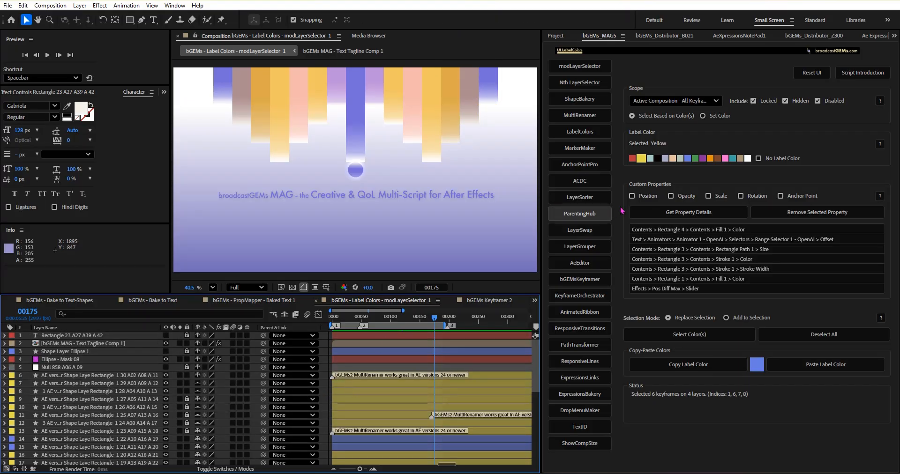
Step: Restrict the property filter to Position, select the Yellow Position keyframes and reveal the keyframed properties in the timeline
{"action": "left_click", "coordinate": [633, 196]}
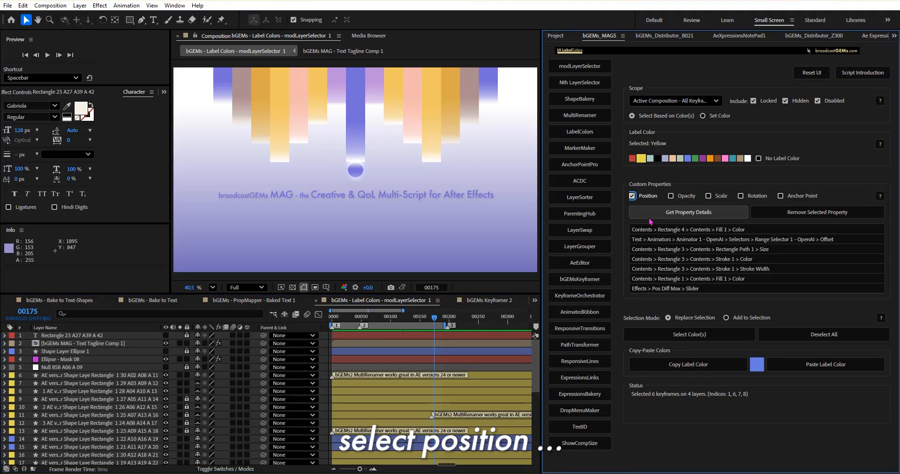
{"action": "left_click", "coordinate": [679, 332]}
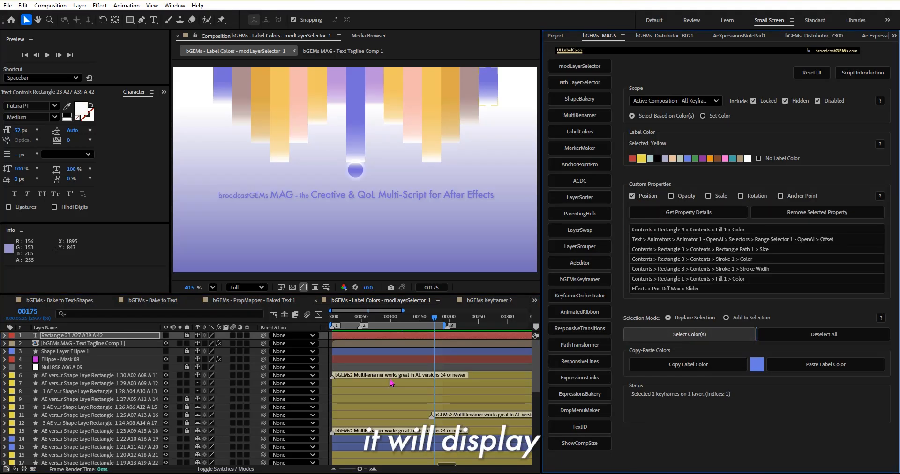
{"action": "key", "text": "u"}
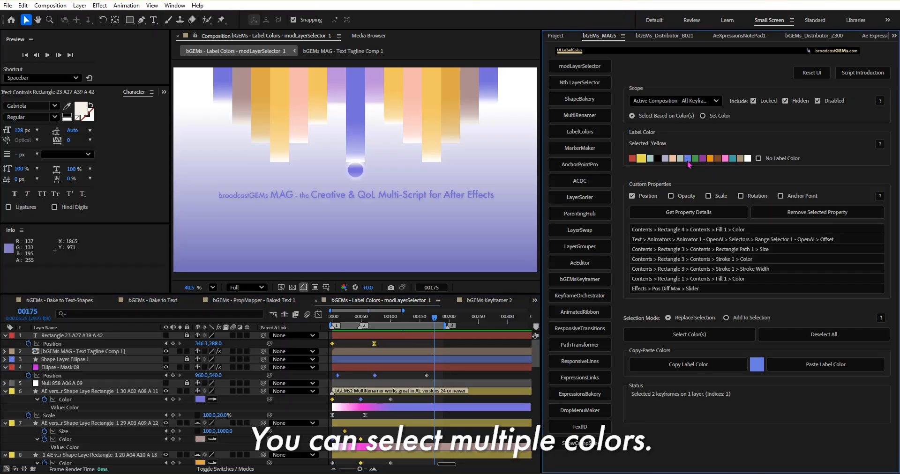
Step: Add Blue to the Yellow label filter and select the matching Position keyframes across the composition
{"action": "left_click", "coordinate": [689, 159]}
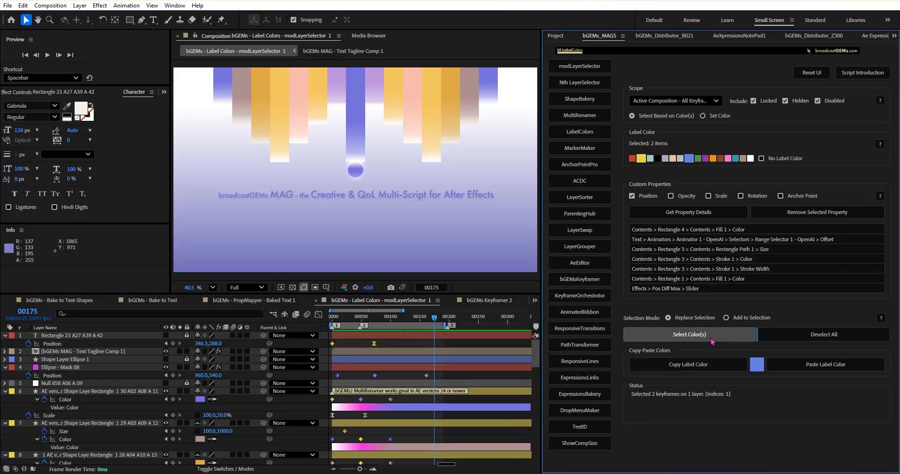
{"action": "left_click", "coordinate": [689, 334]}
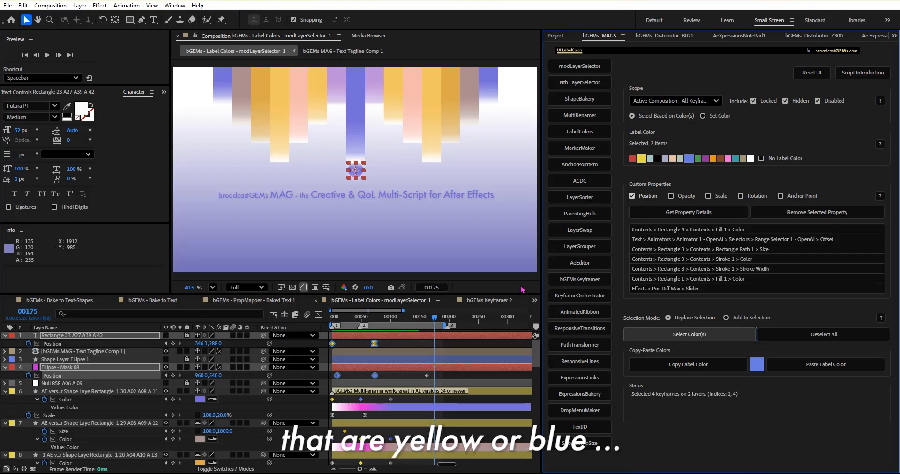
{"action": "scroll", "coordinate": [366, 384], "scroll_direction": "down", "scroll_amount": 1}
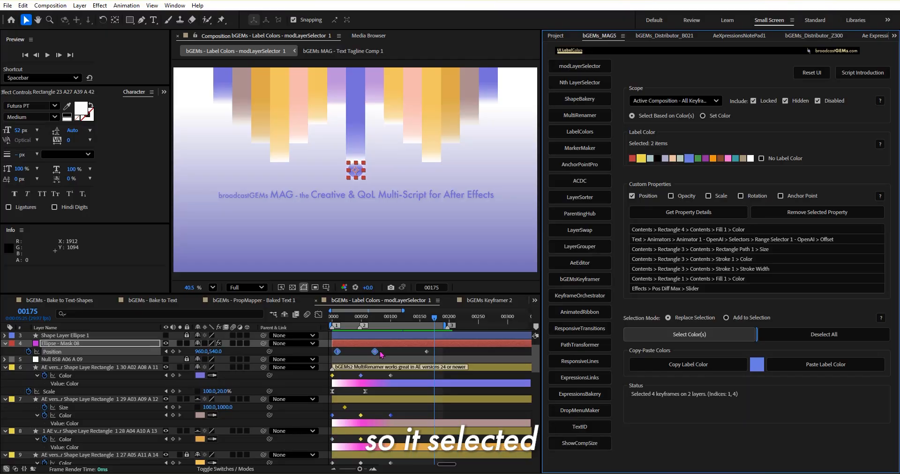